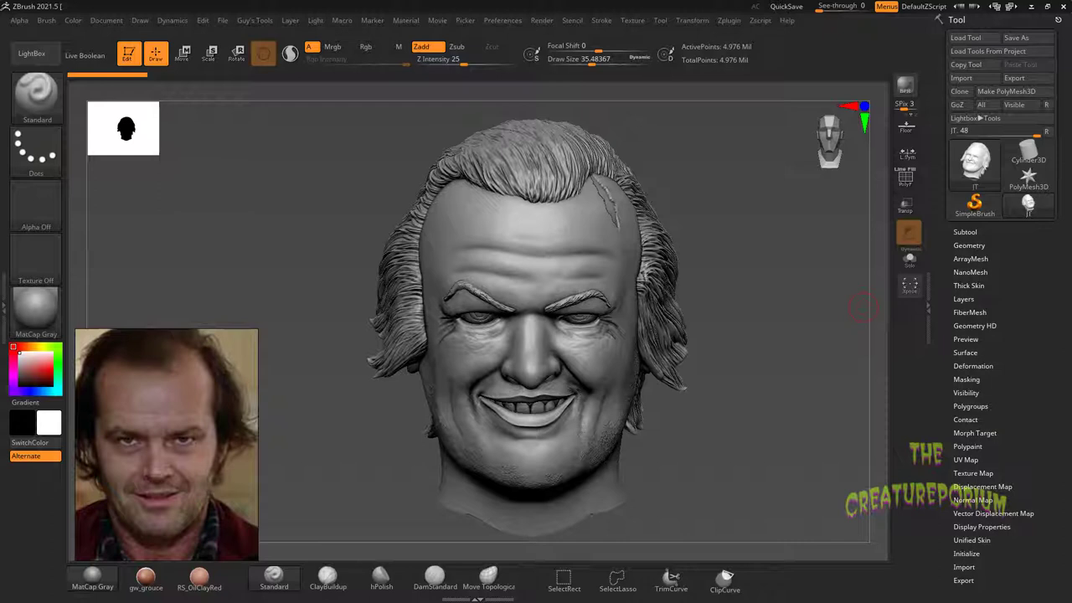
mouse_move(318, 251)
mouse_down()
mouse_move(259, 222)
mouse_move(304, 232)
mouse_move(306, 219)
mouse_move(284, 217)
mouse_move(289, 237)
mouse_up()
mouse_move(323, 268)
mouse_down()
mouse_move(308, 258)
mouse_move(329, 276)
mouse_move(321, 268)
mouse_up()
mouse_move(319, 235)
mouse_down()
mouse_move(348, 236)
mouse_move(316, 232)
mouse_move(318, 259)
mouse_move(305, 220)
mouse_up()
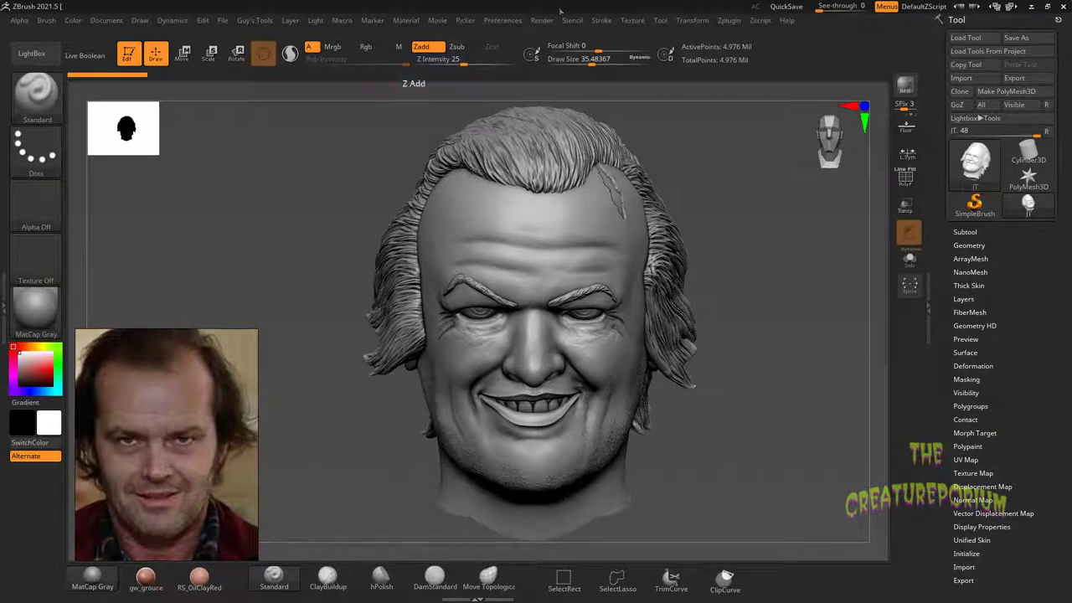
Import the front-facing photo of the man's face as a new texture from the image files.
click(633, 20)
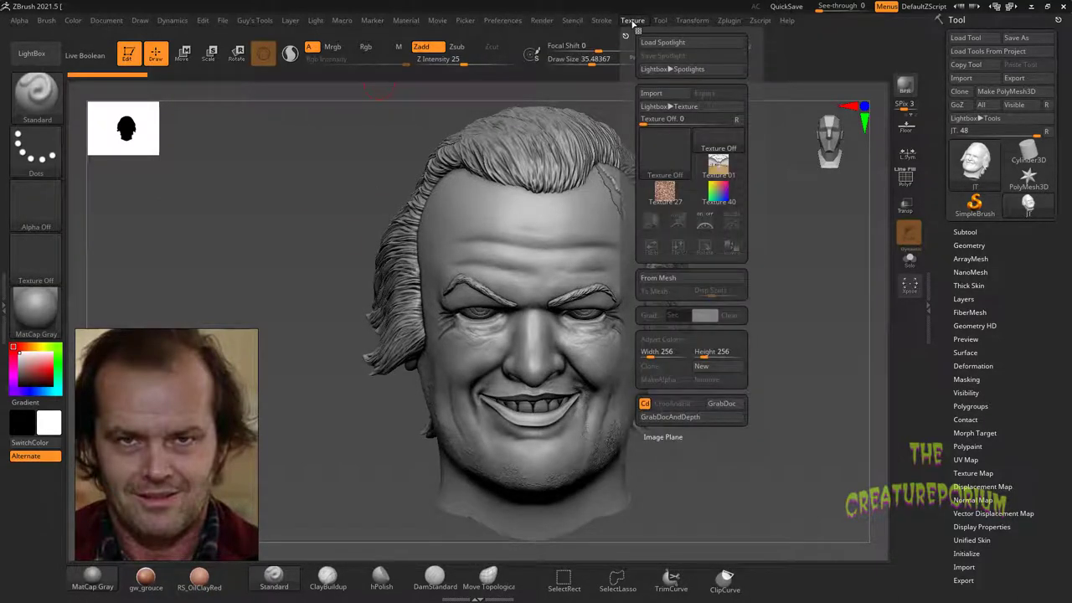
click(669, 151)
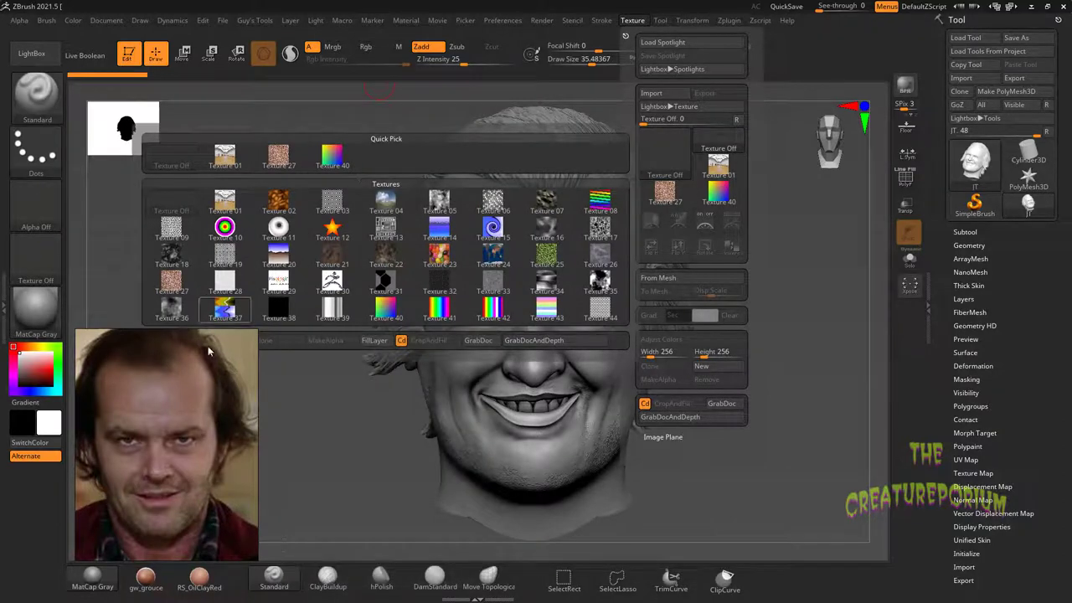
click(186, 342)
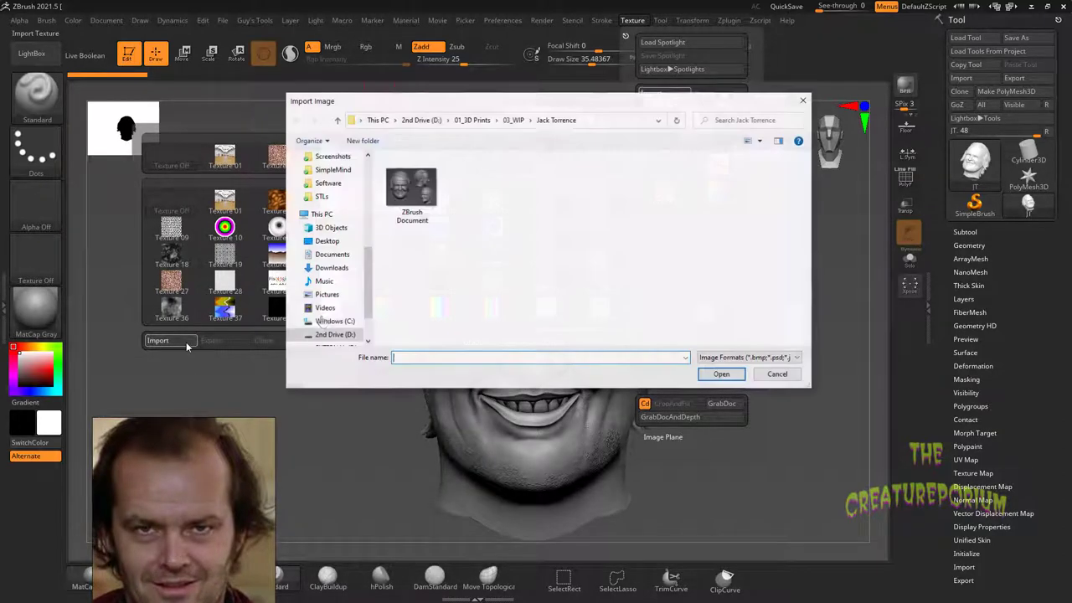
click(335, 242)
click(657, 184)
click(720, 375)
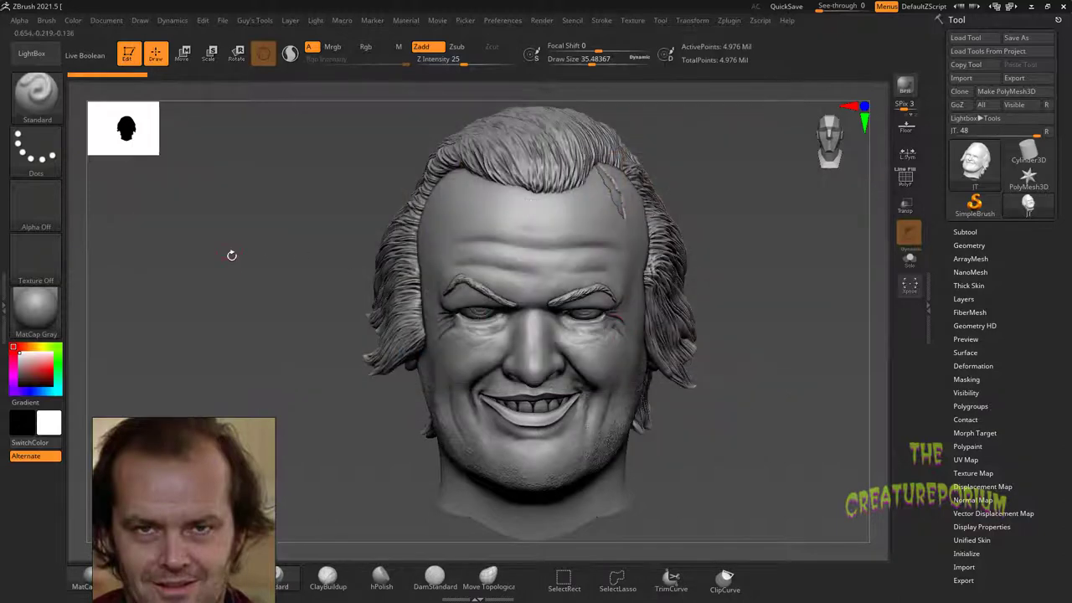
drag(204, 459, 186, 370)
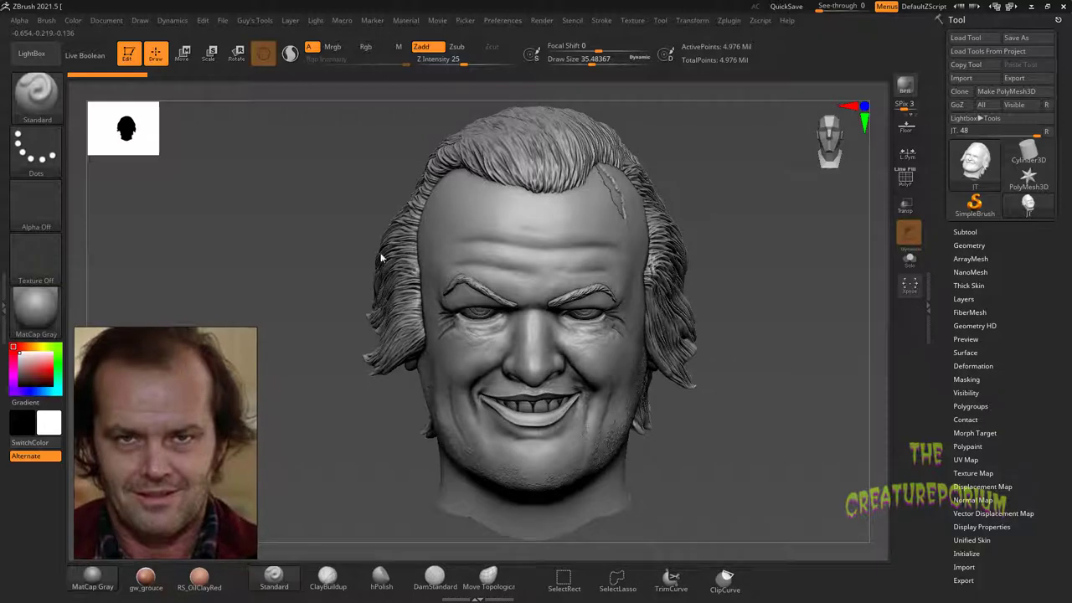
Add the image-asset texture to Spotlight, then move and enlarge the photo until it covers the sculpted head.
click(633, 20)
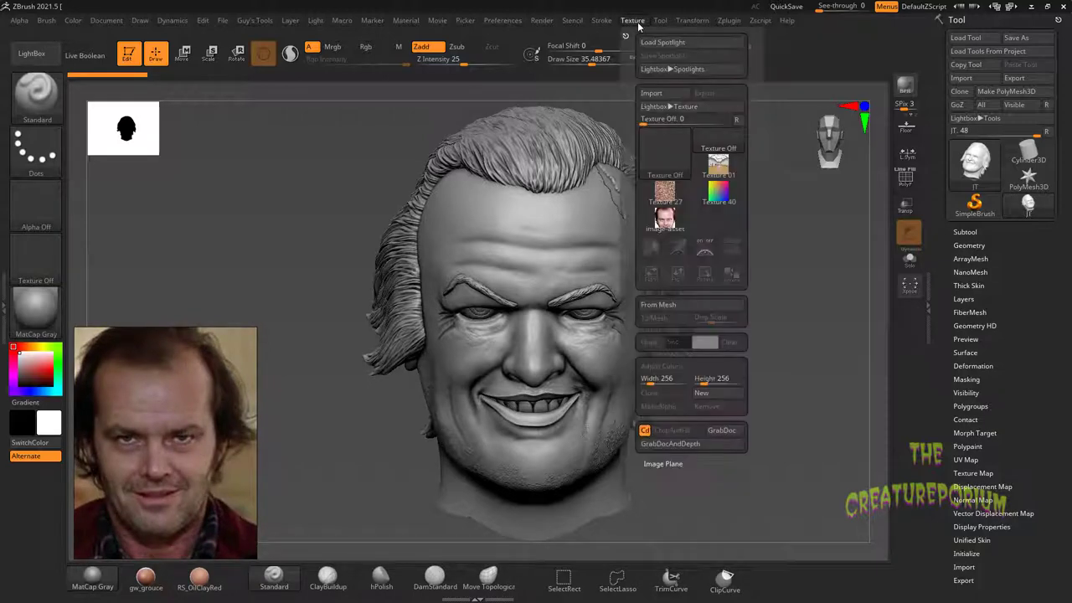
click(657, 222)
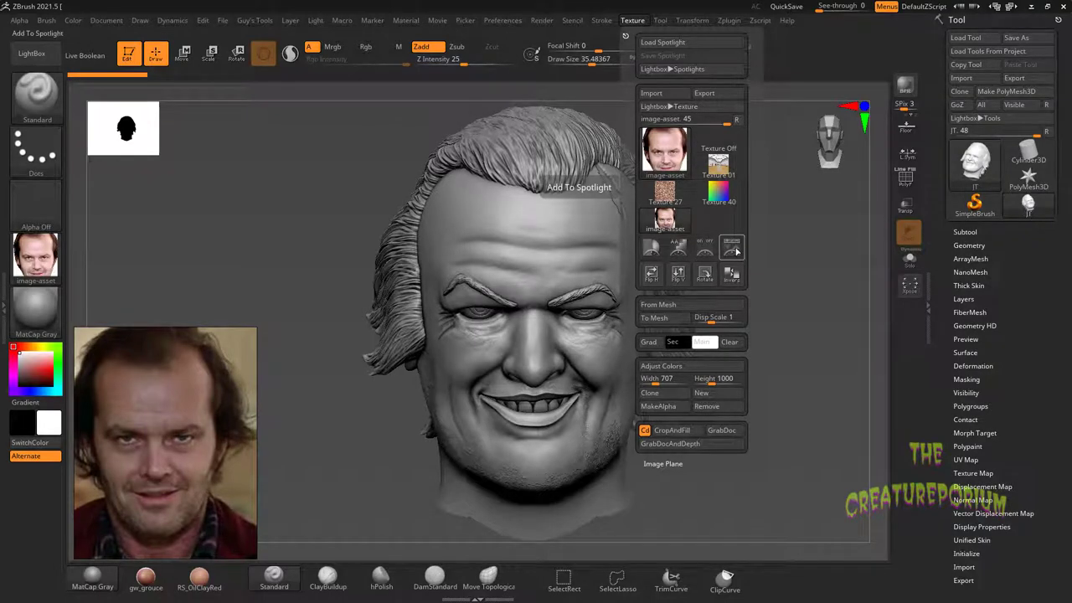
click(736, 250)
mouse_move(305, 269)
mouse_down()
mouse_move(676, 223)
mouse_move(595, 283)
mouse_up()
drag(614, 206, 581, 203)
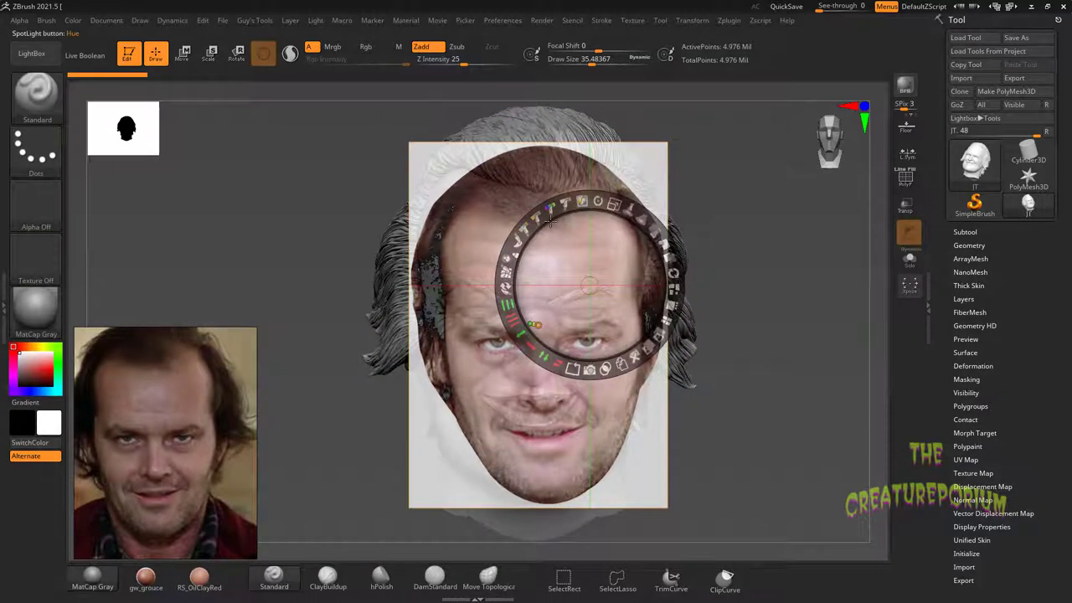
drag(613, 207, 623, 210)
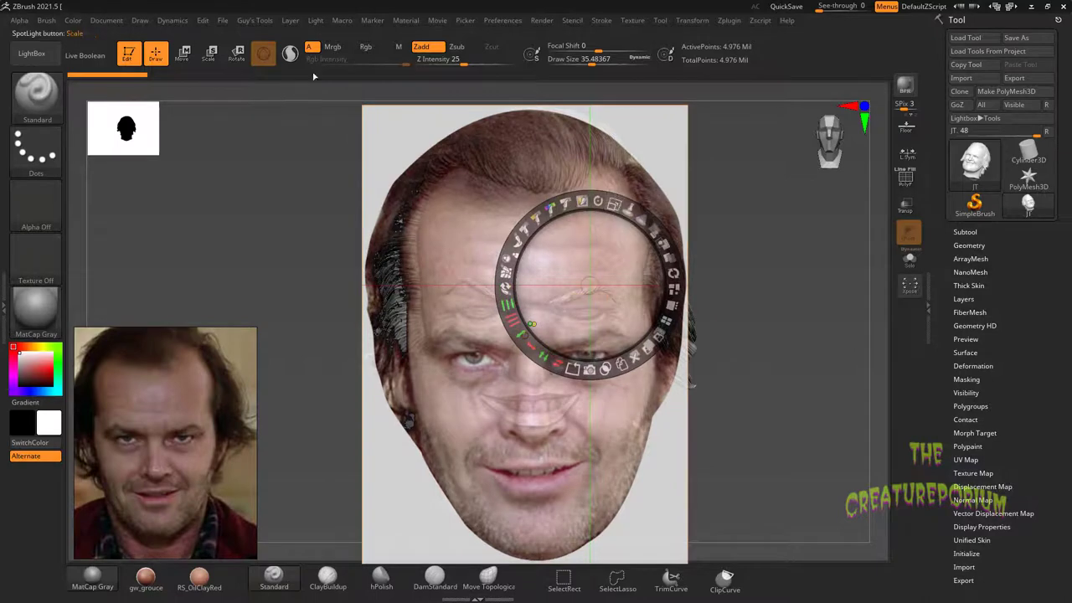
Set the brush to Rgb with Zadd off and fit the Spotlight photo to the sculpt's hairline and forehead.
click(370, 48)
click(425, 48)
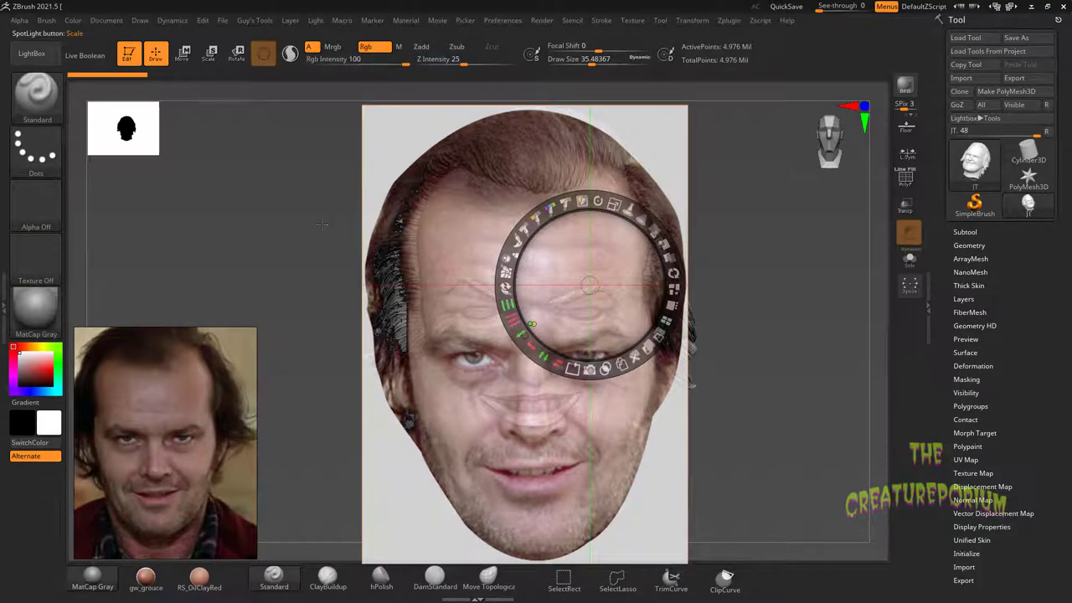
alt+drag(341, 289, 336, 244)
drag(357, 164, 343, 168)
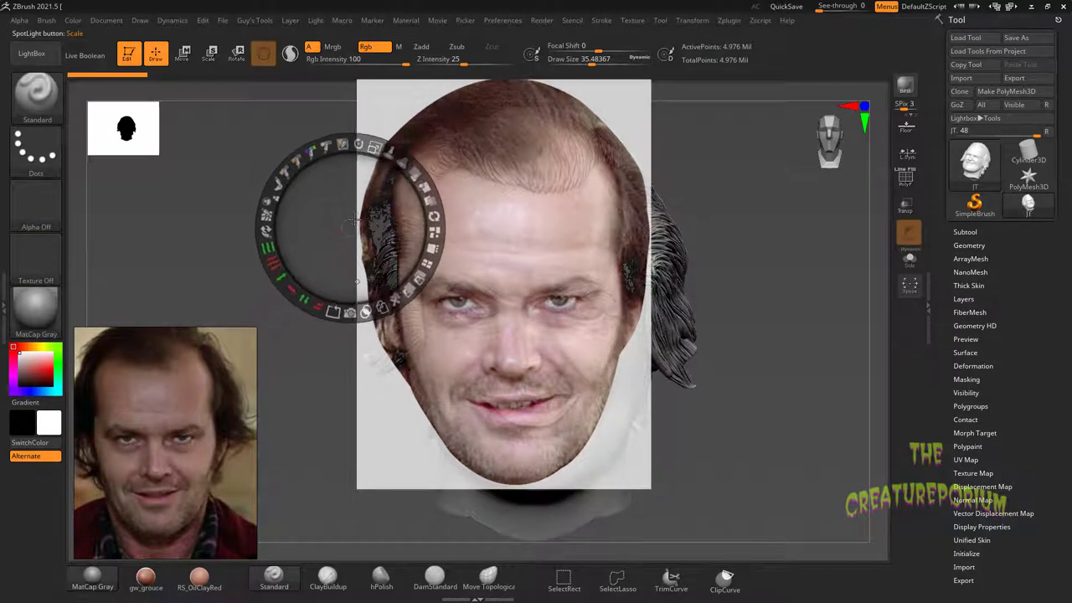
mouse_move(367, 272)
mouse_down()
mouse_move(387, 269)
mouse_move(383, 281)
mouse_up()
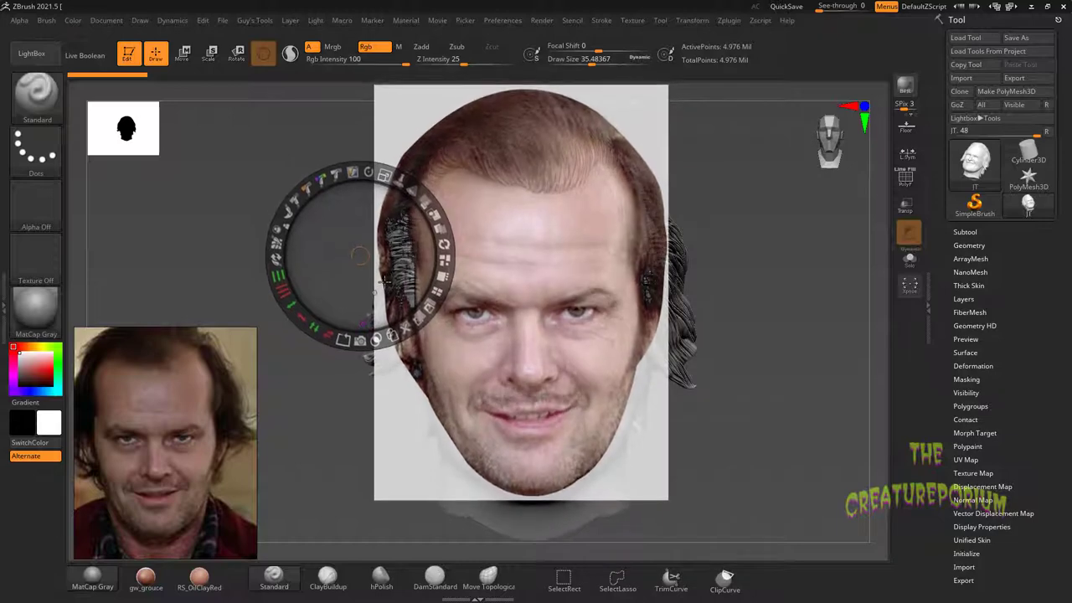
mouse_move(374, 228)
mouse_down()
mouse_move(343, 202)
mouse_move(379, 230)
mouse_move(375, 260)
mouse_move(352, 263)
mouse_move(225, 210)
mouse_move(145, 224)
mouse_move(343, 208)
mouse_move(359, 250)
mouse_move(381, 262)
mouse_up()
mouse_move(399, 191)
mouse_down()
mouse_move(409, 199)
mouse_move(392, 198)
mouse_up()
mouse_move(371, 235)
mouse_down()
mouse_move(371, 216)
mouse_move(376, 238)
mouse_up()
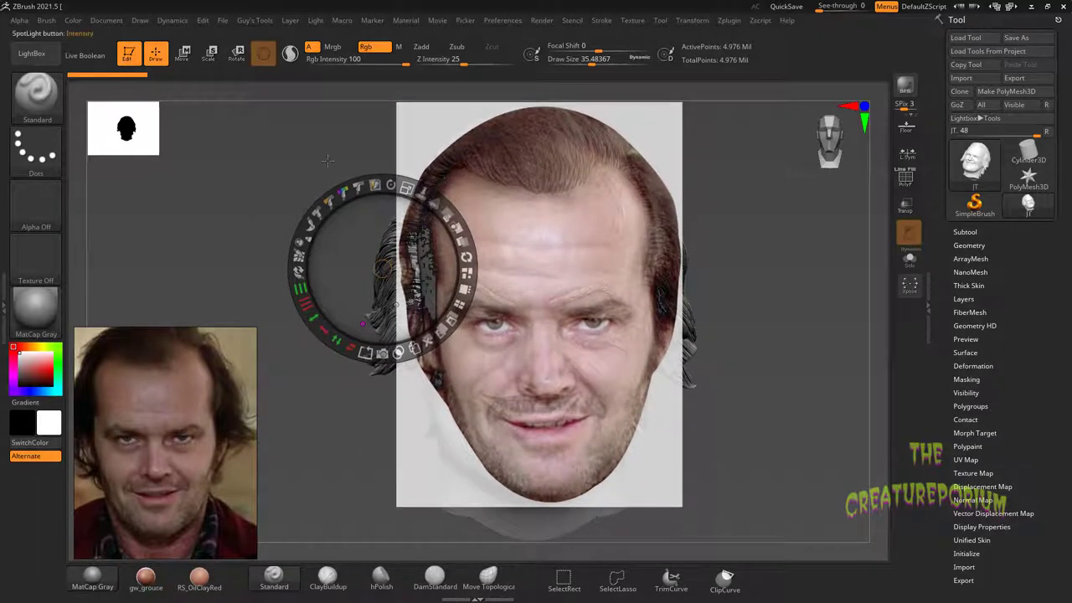
Project the photo's hair and forehead colors onto the sculpt with a draw size of about 69.
key(z)
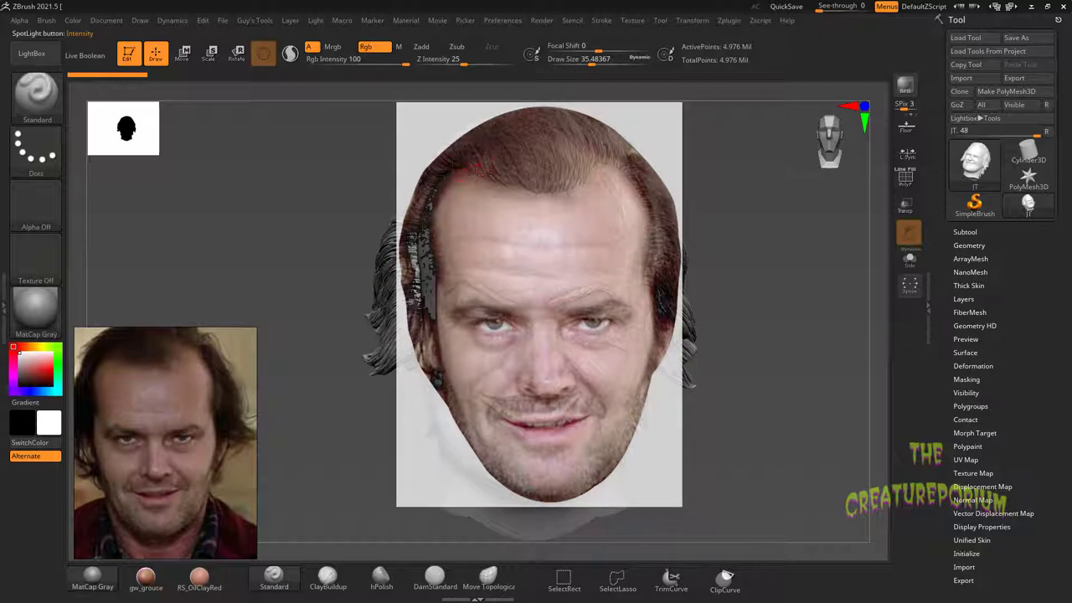
key(space)
drag(360, 191, 368, 191)
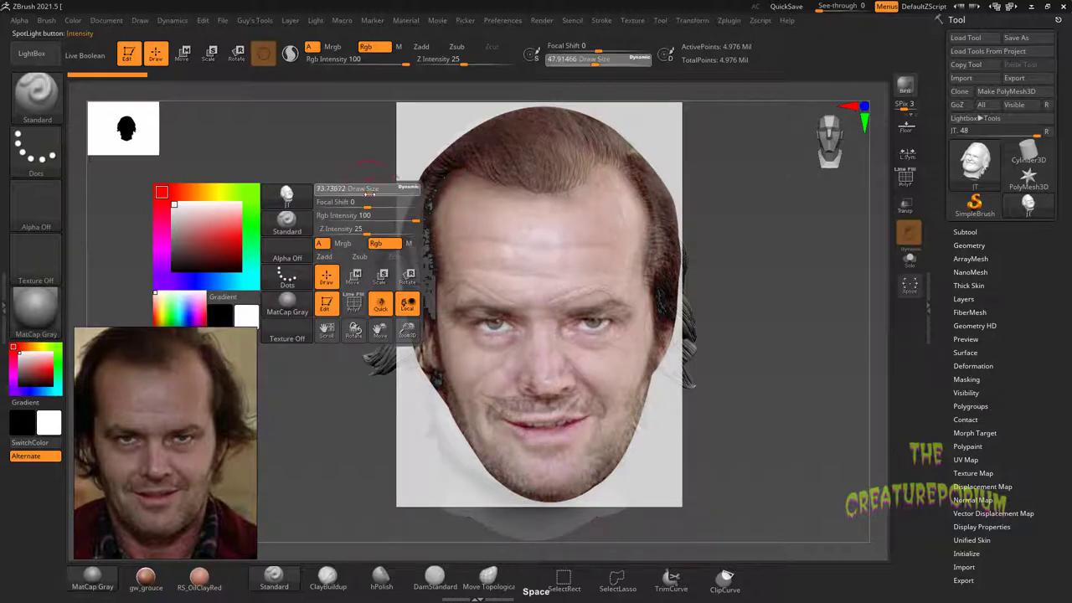
mouse_move(551, 130)
mouse_down()
mouse_move(553, 144)
mouse_move(517, 159)
mouse_move(471, 158)
mouse_move(545, 122)
mouse_move(616, 153)
mouse_move(622, 131)
mouse_move(614, 174)
mouse_up()
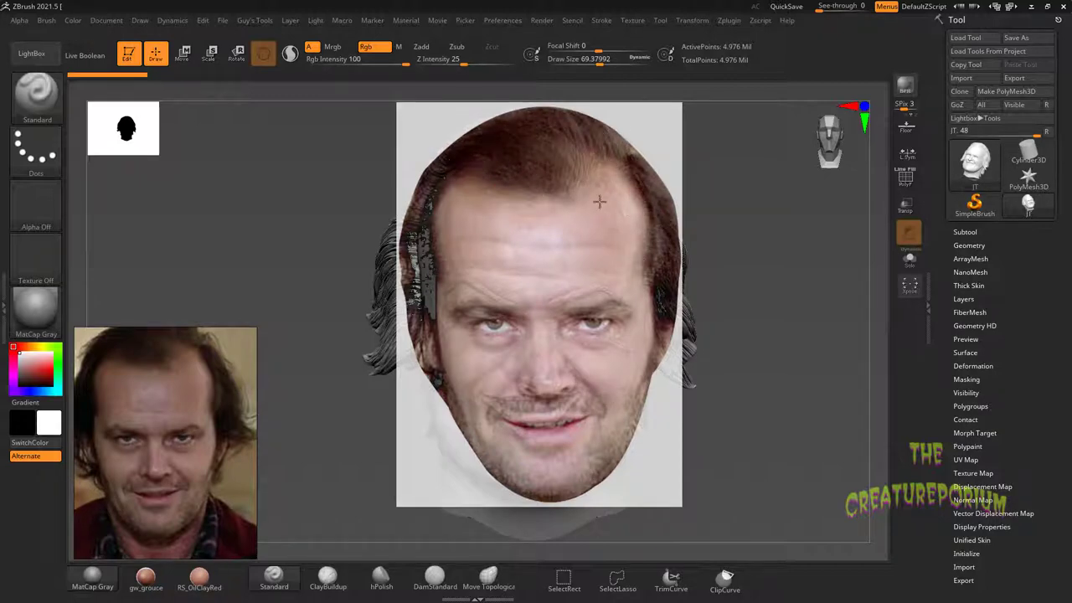
mouse_move(575, 259)
mouse_down()
mouse_move(508, 250)
mouse_move(477, 255)
mouse_move(479, 269)
mouse_up()
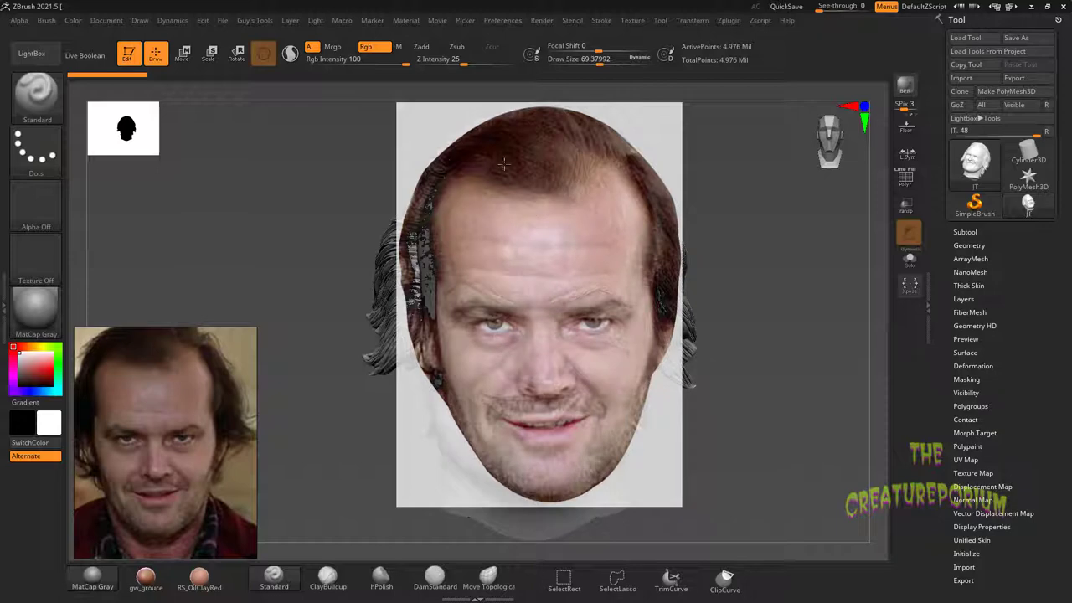
drag(459, 188, 531, 199)
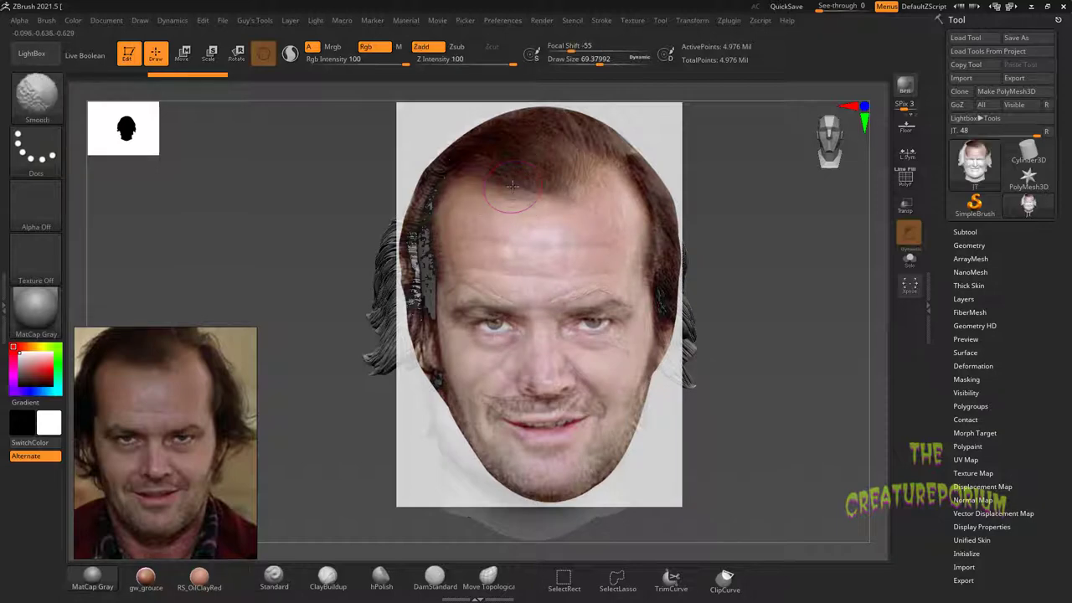
key(shift+z)
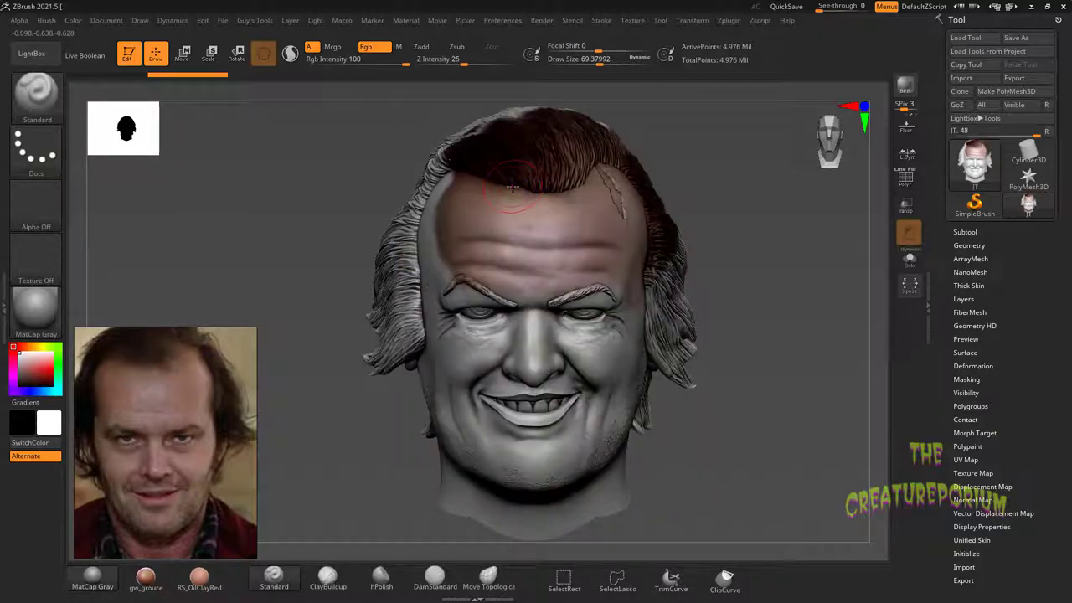
key(shift+z)
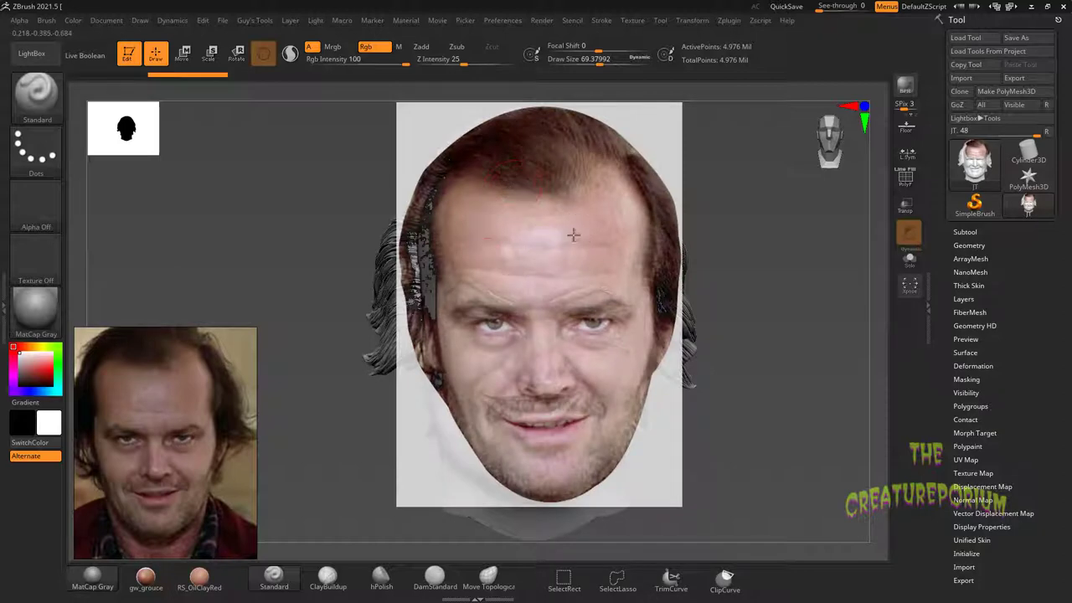
mouse_move(489, 234)
mouse_down()
mouse_move(469, 254)
mouse_move(532, 219)
mouse_move(500, 247)
mouse_move(482, 249)
mouse_up()
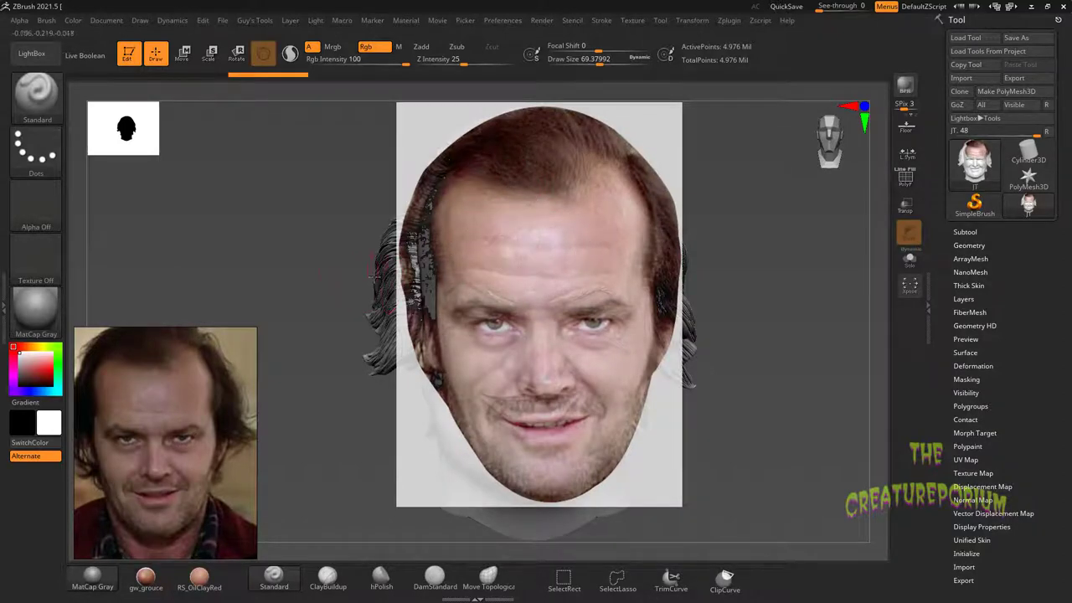
Enlarge and shift the Spotlight photo to line up with the sculpt's side hair and the eye on the image's left.
key(z)
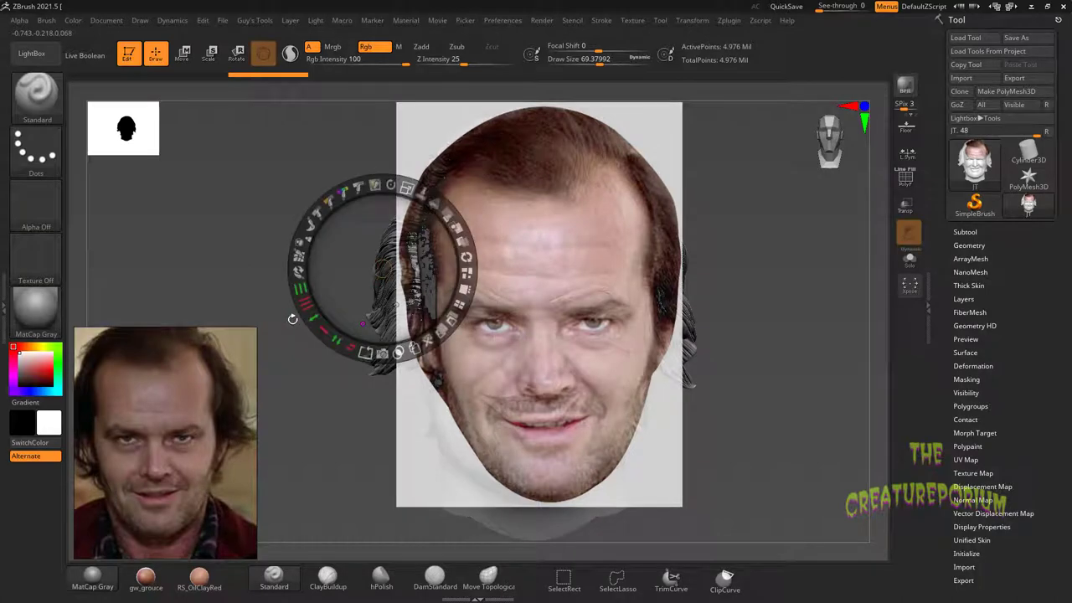
drag(405, 189, 417, 191)
drag(368, 284, 342, 264)
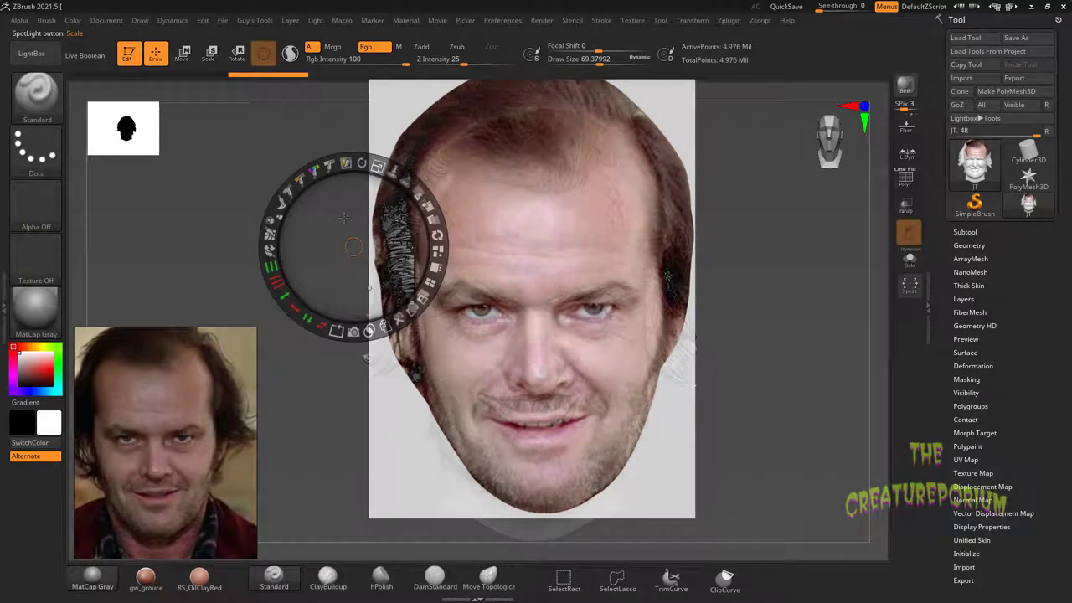
Paint the photo onto the side hair, temple and eye area on the image's left, then hide the photo.
key(z)
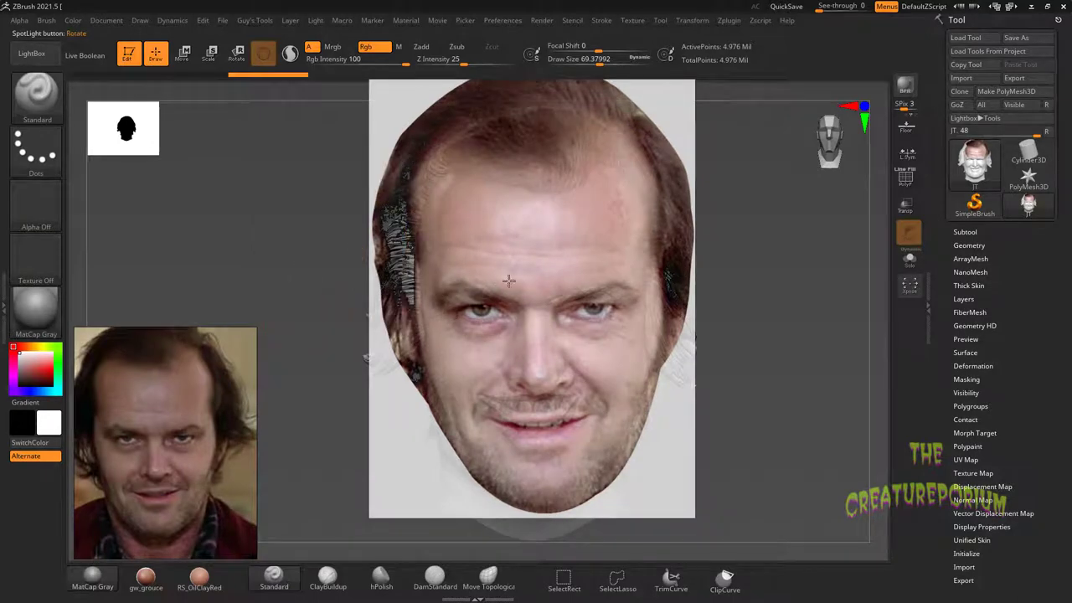
drag(409, 273, 404, 314)
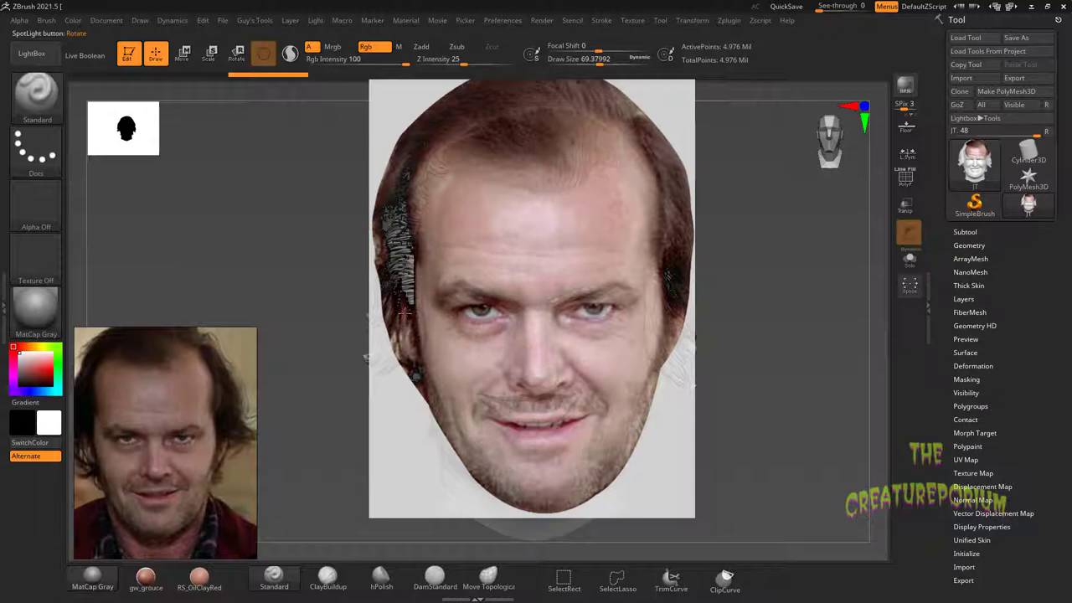
drag(384, 237, 420, 302)
drag(408, 228, 440, 179)
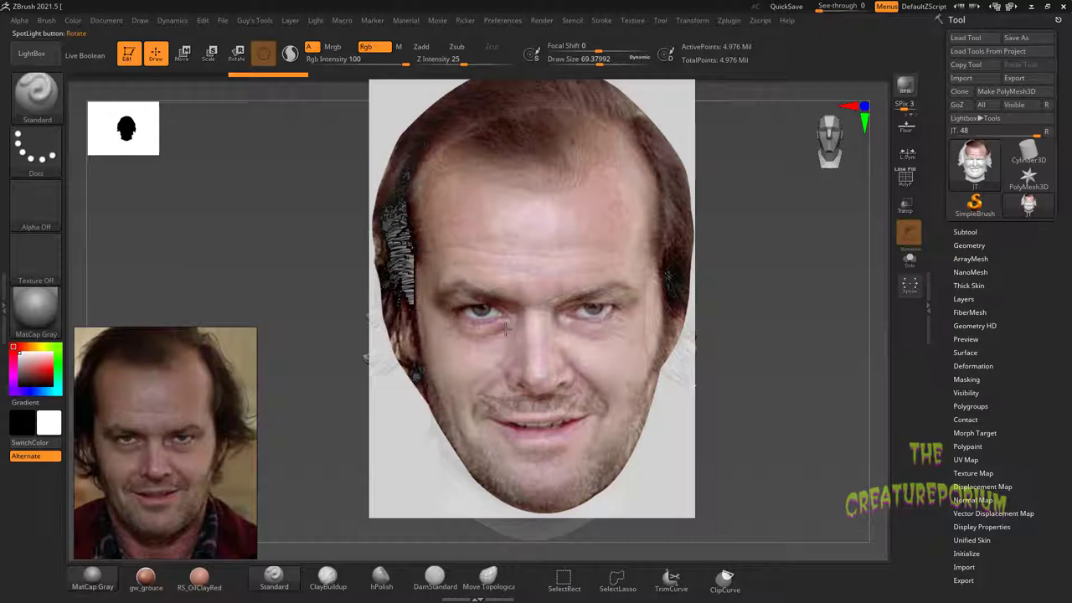
drag(464, 285, 462, 342)
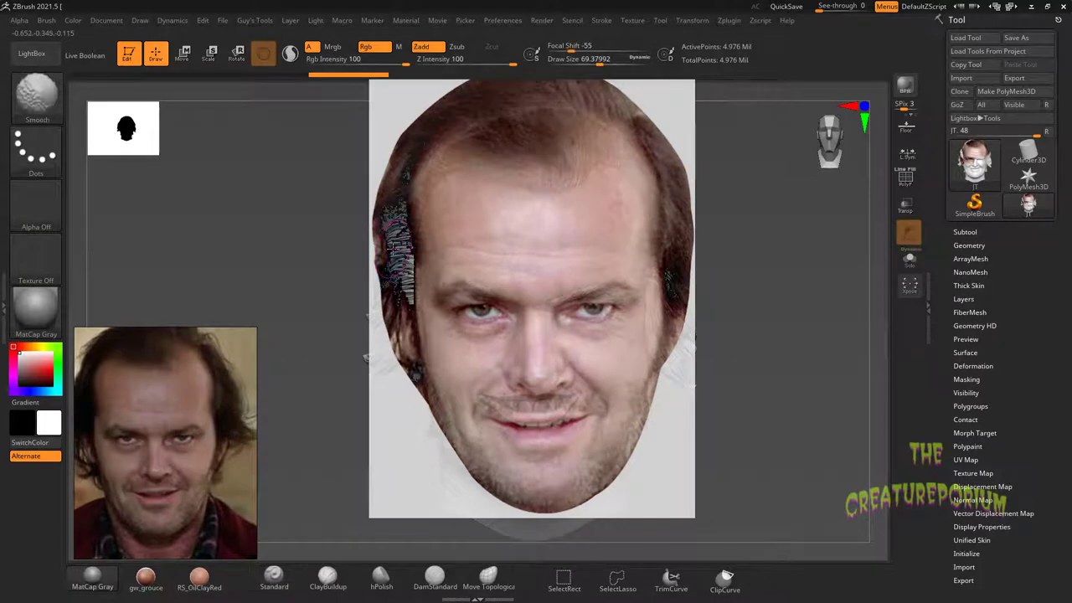
key(shift+z)
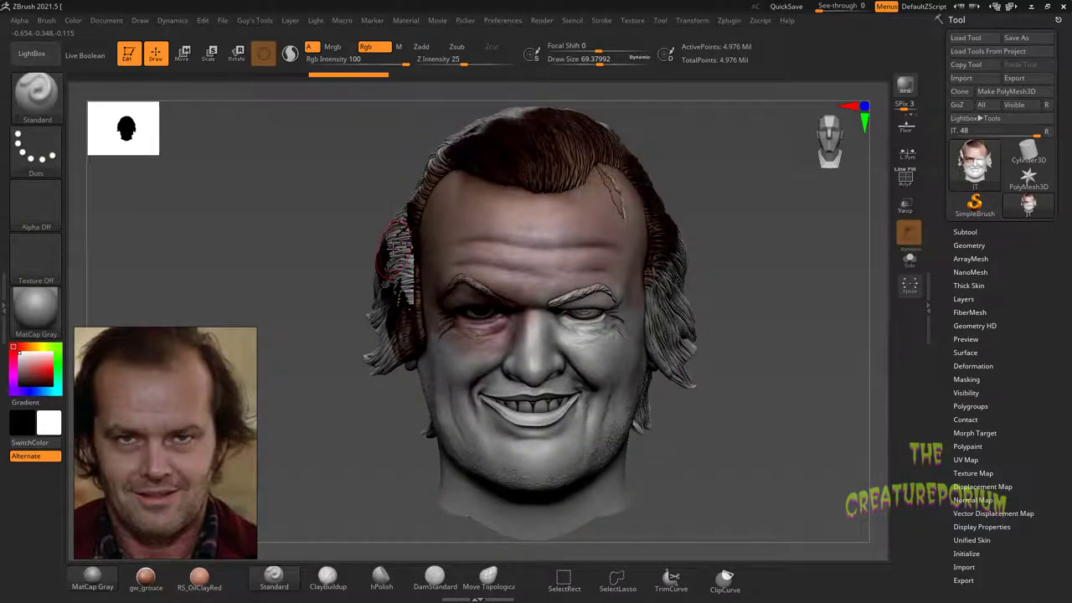
Change the head's material to RS_GreyClayLight.
key(shift)
click(44, 316)
click(37, 310)
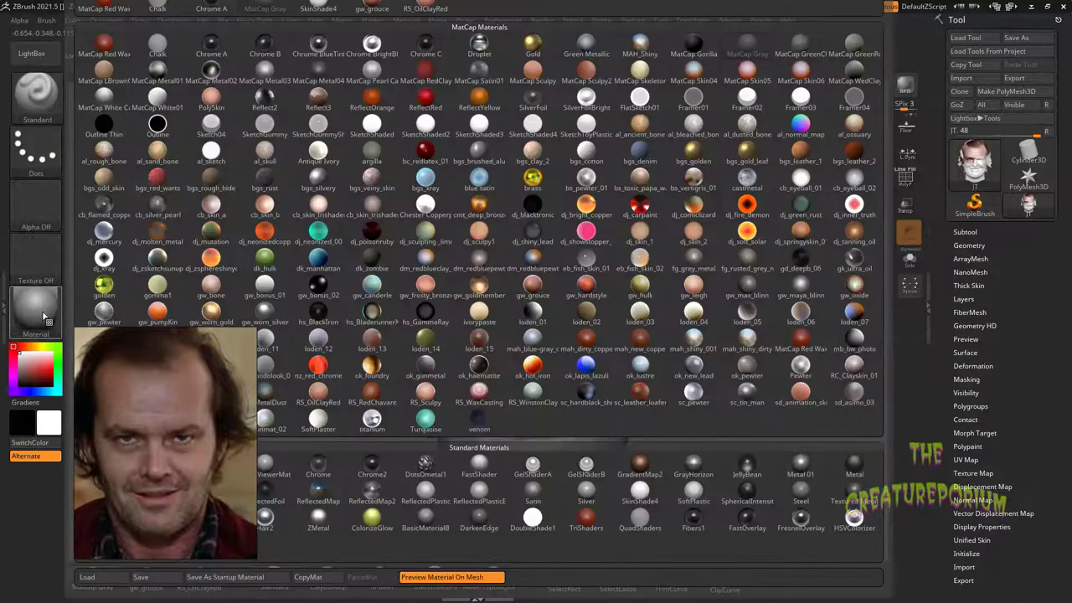
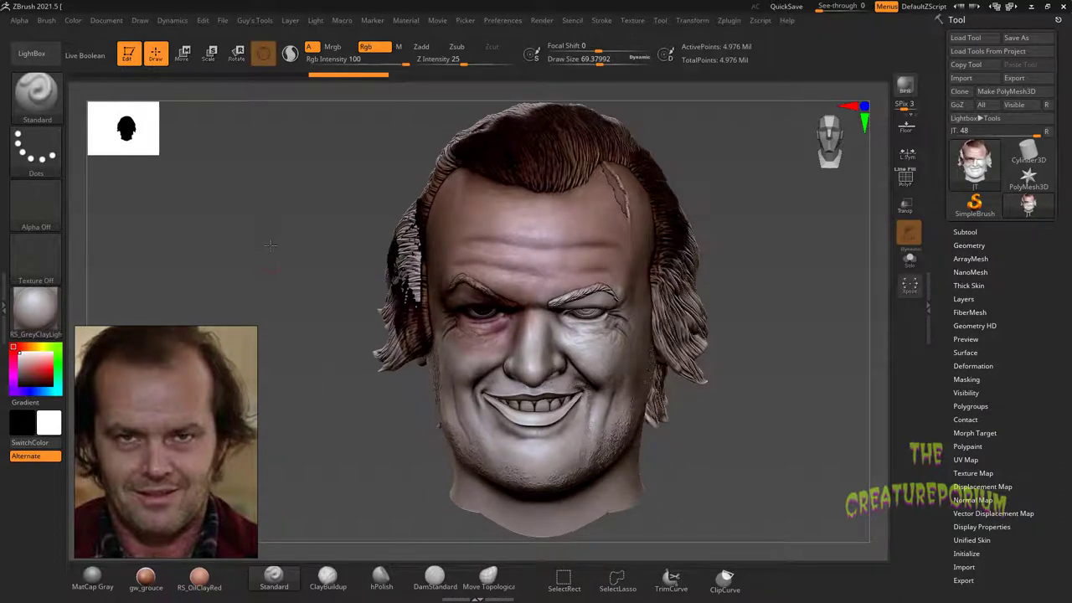
Show the Spotlight photo again, reposition and rescale it over the sculpted face, then hide it to view the head.
key(shift+z)
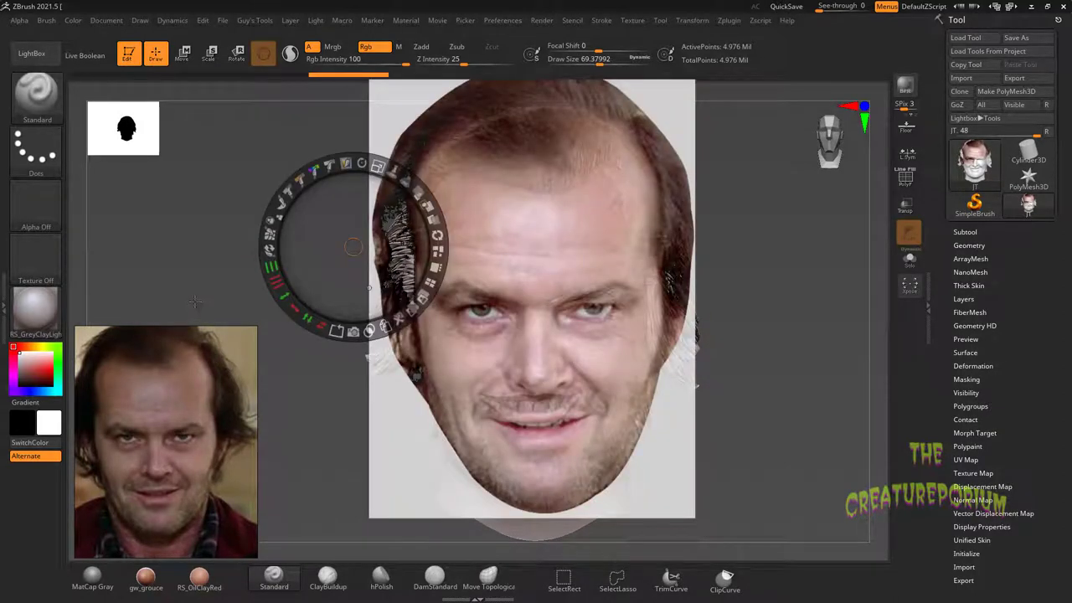
click(193, 301)
drag(212, 282, 217, 266)
click(414, 198)
drag(389, 234, 374, 263)
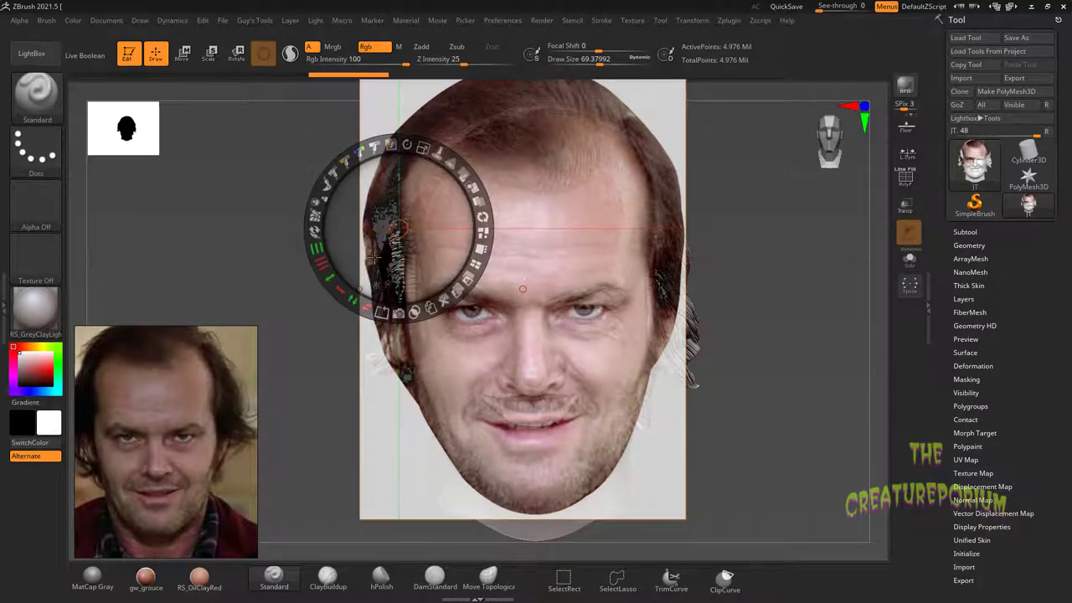
drag(376, 255, 376, 262)
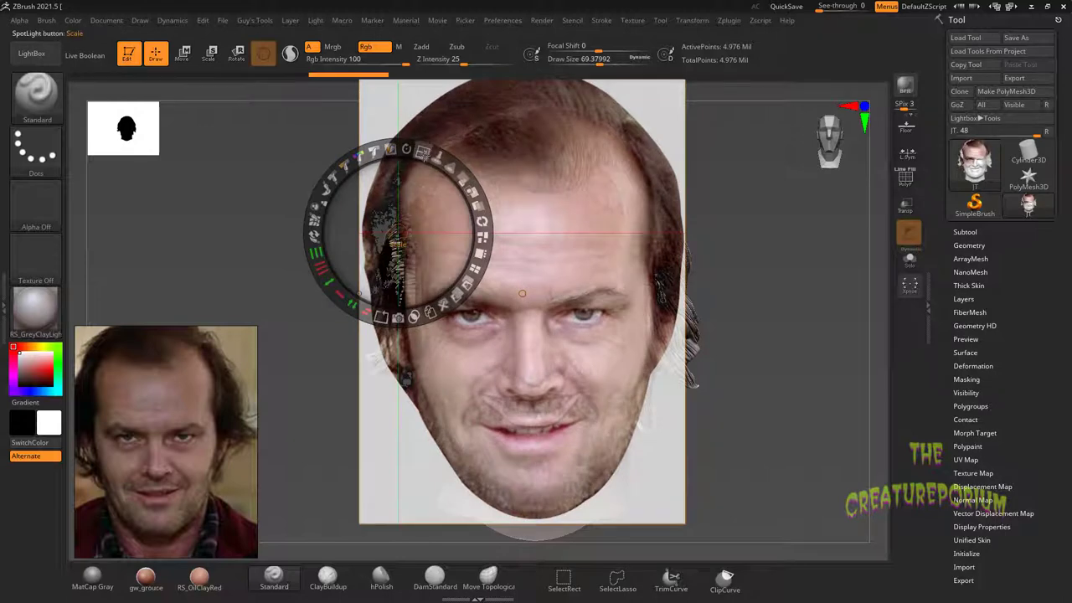
drag(424, 156, 395, 152)
mouse_move(265, 219)
mouse_down()
mouse_move(243, 240)
mouse_move(260, 293)
mouse_up()
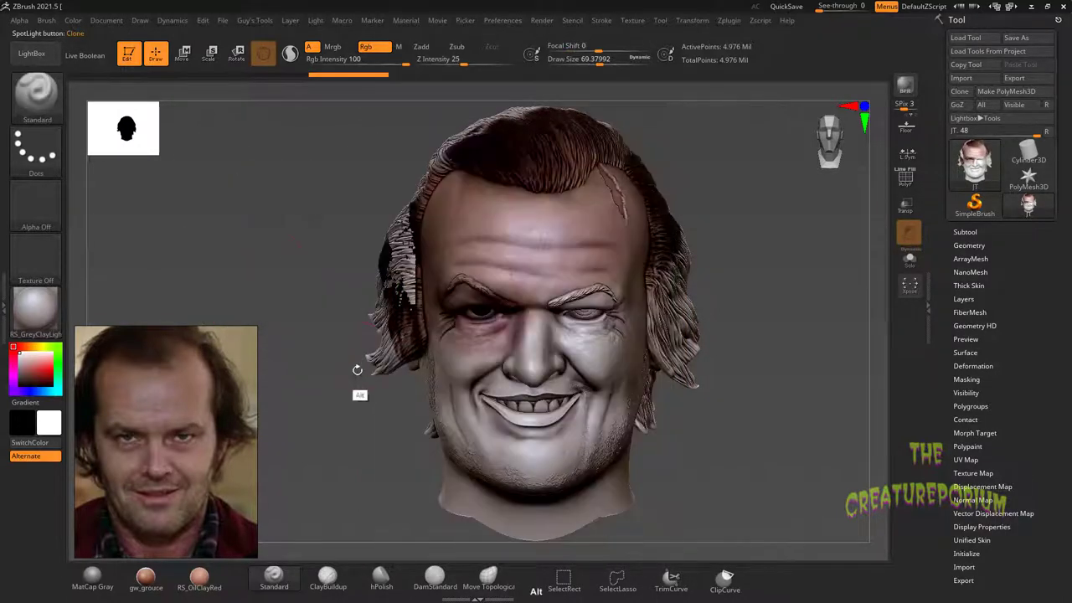
Show the Spotlight photo over the sculpted face, shift and rotate it slightly, and enlarge it towards the sculpt's size.
mouse_move(357, 370)
alt+mouse_down()
mouse_move(359, 400)
mouse_move(275, 282)
alt+mouse_up()
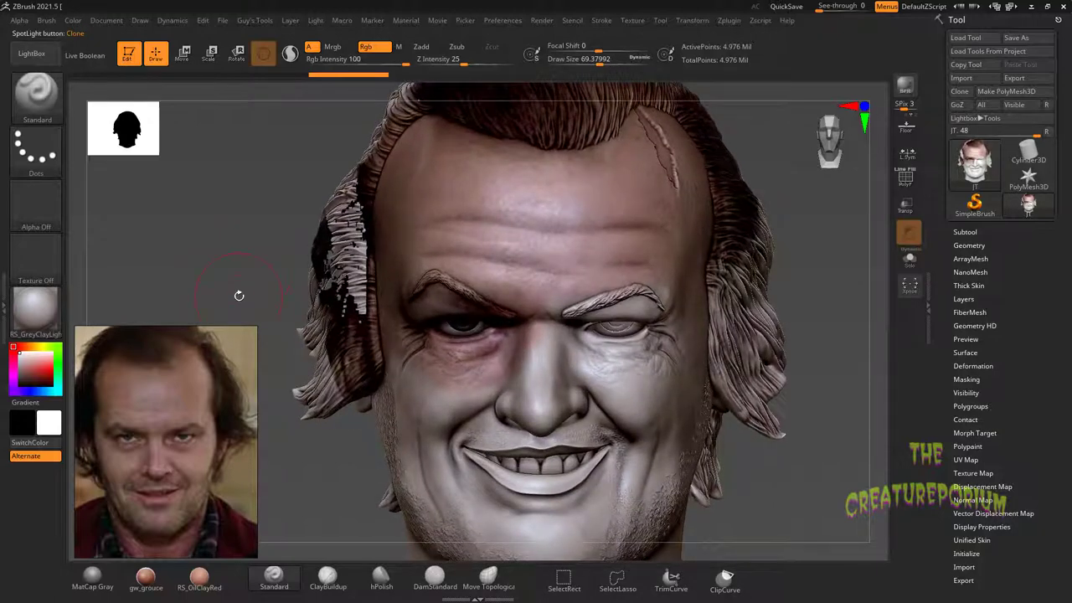
key(shift+z)
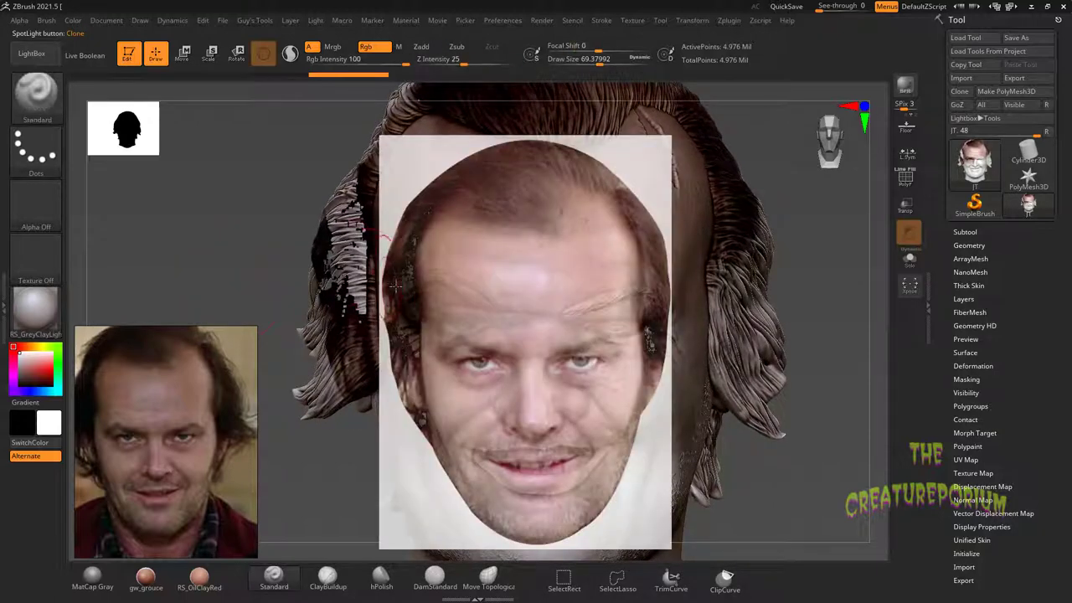
key(z)
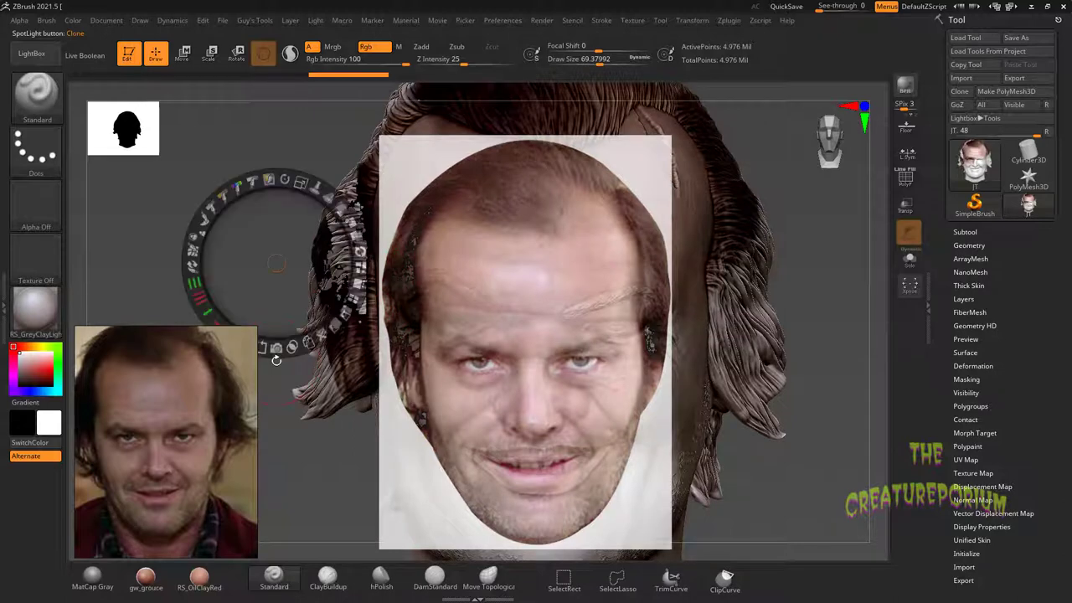
drag(287, 299, 327, 242)
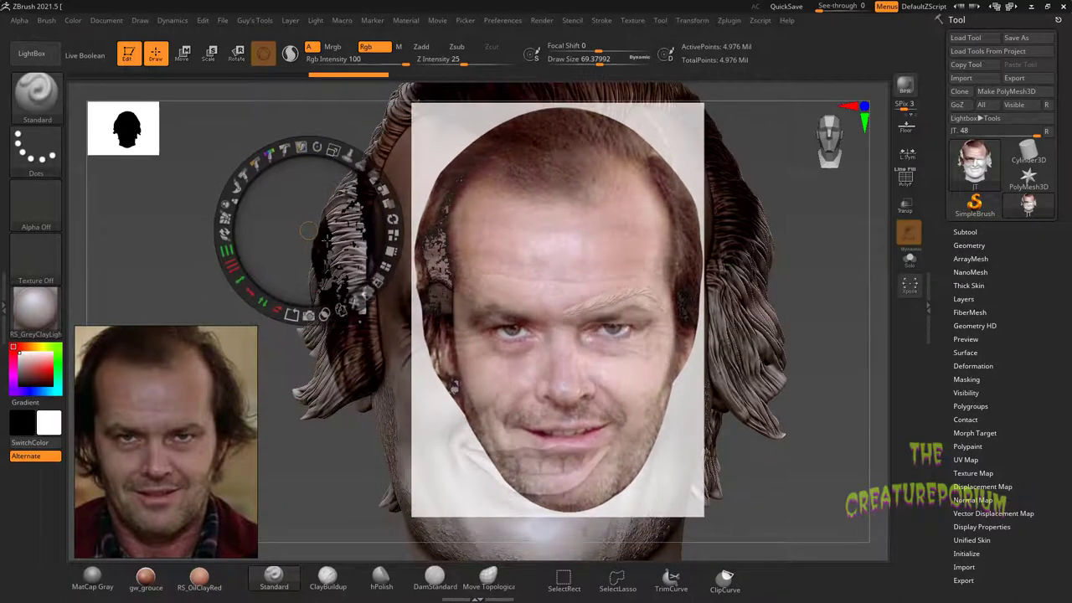
drag(318, 147, 316, 147)
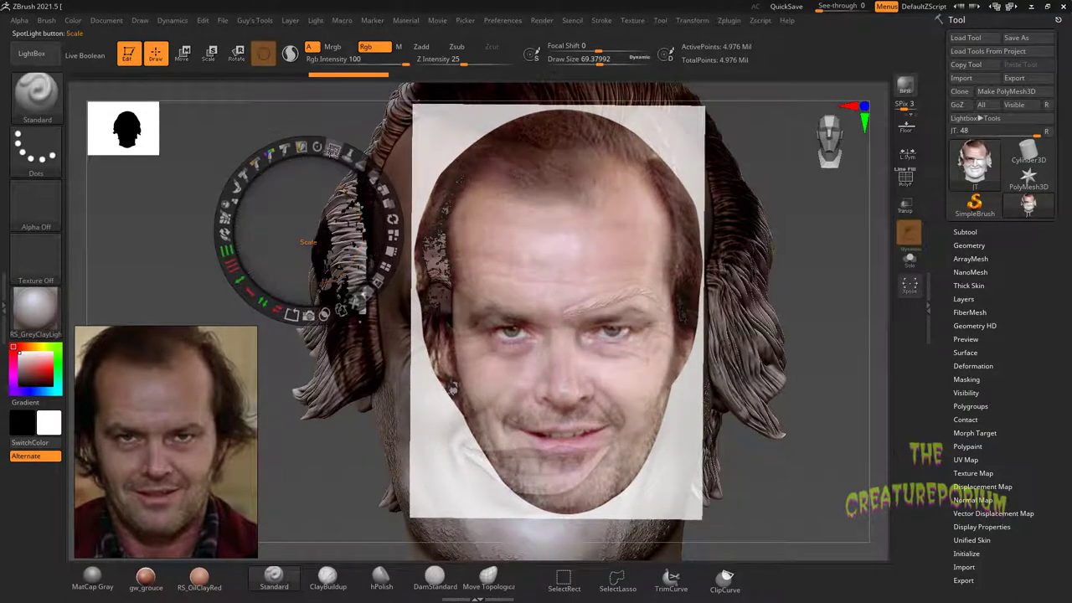
click(332, 151)
drag(334, 152, 356, 162)
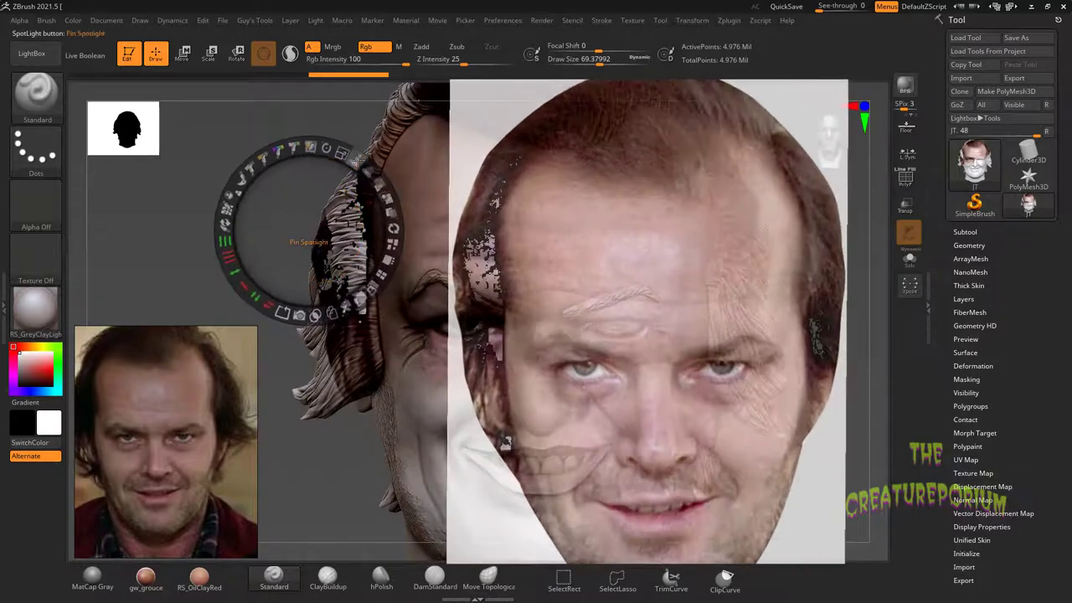
Fit the Spotlight photo to the sculpt's eye on the image's right and paint that eye area, then hide the photo.
click(484, 333)
drag(455, 373, 348, 331)
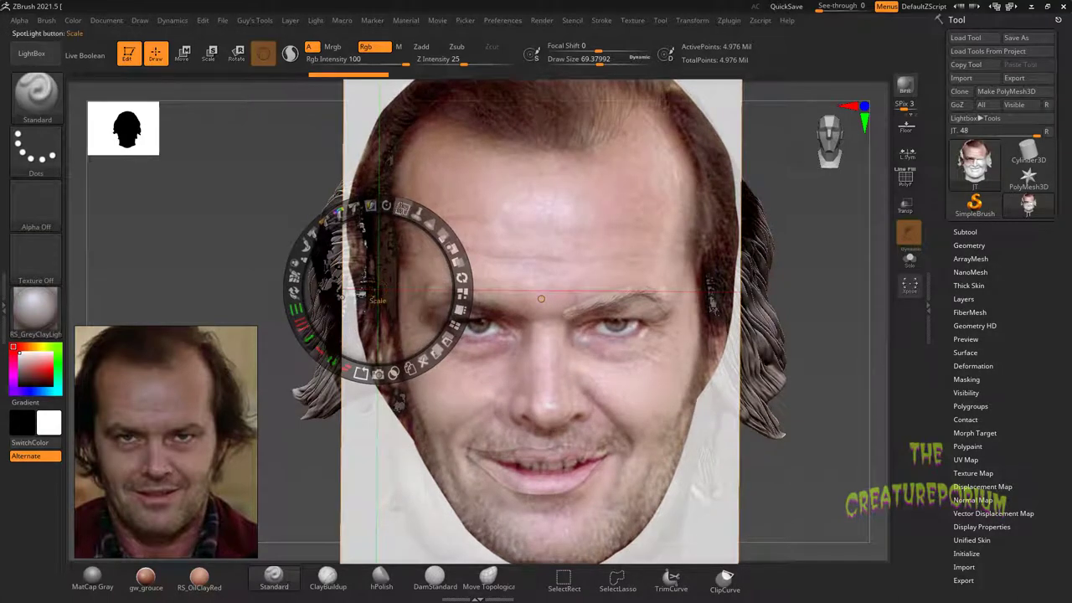
drag(403, 209, 397, 207)
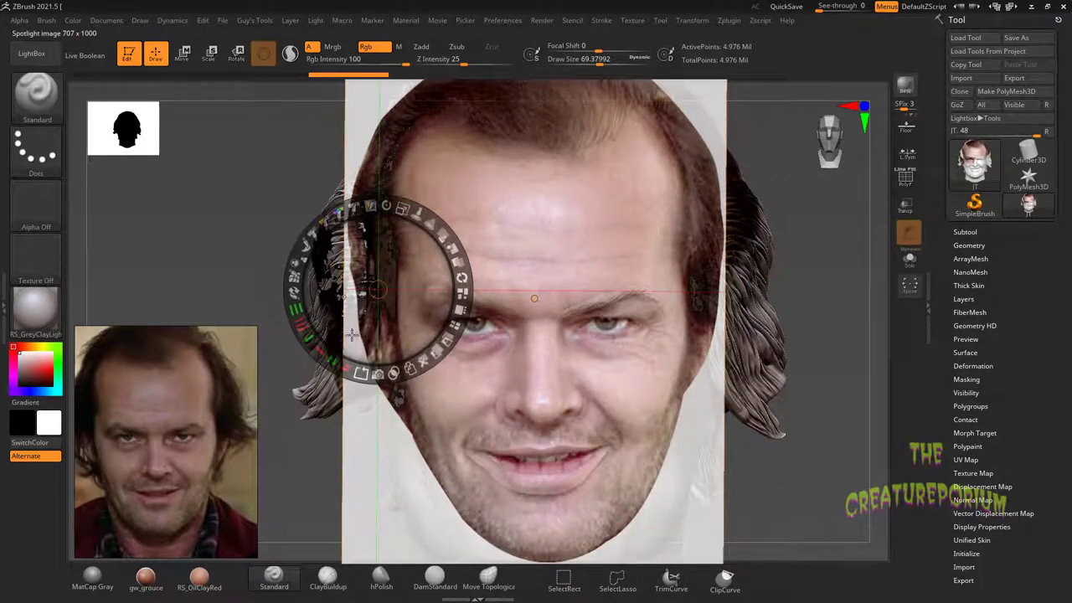
drag(349, 334, 358, 336)
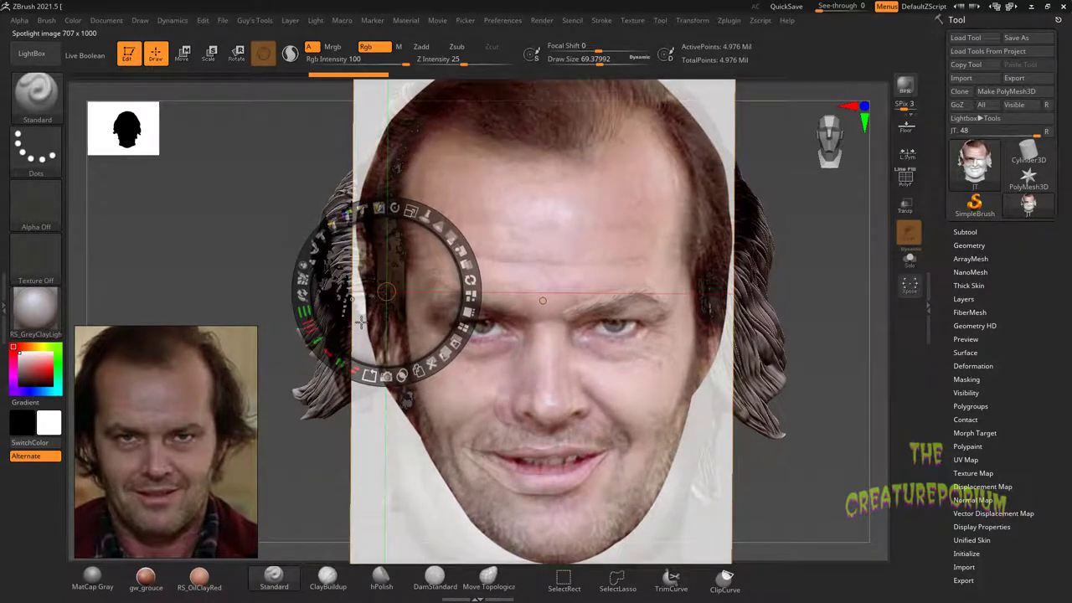
key(z)
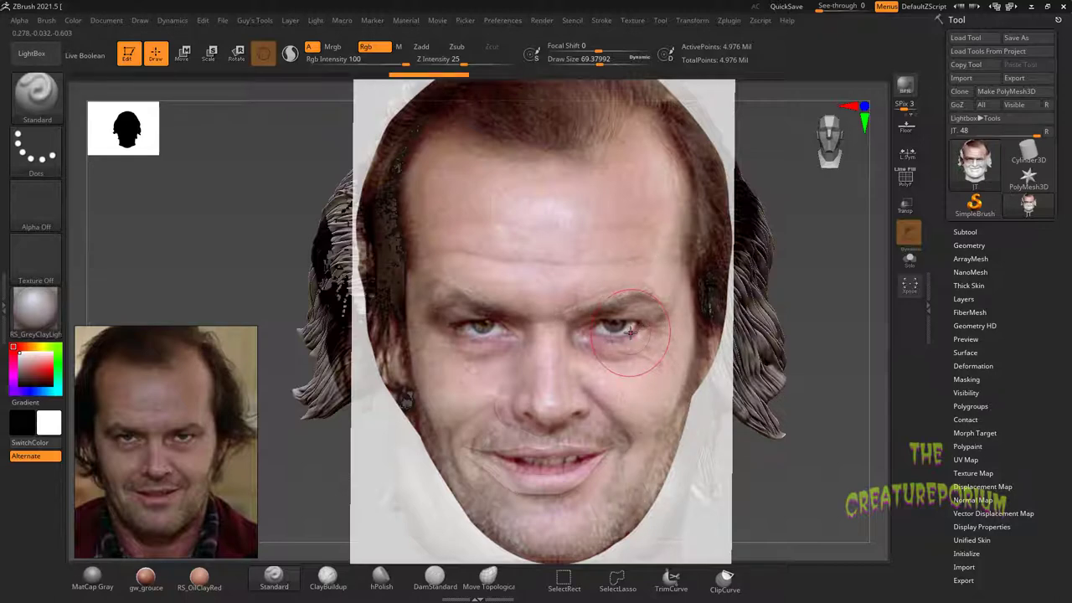
key(shift+z)
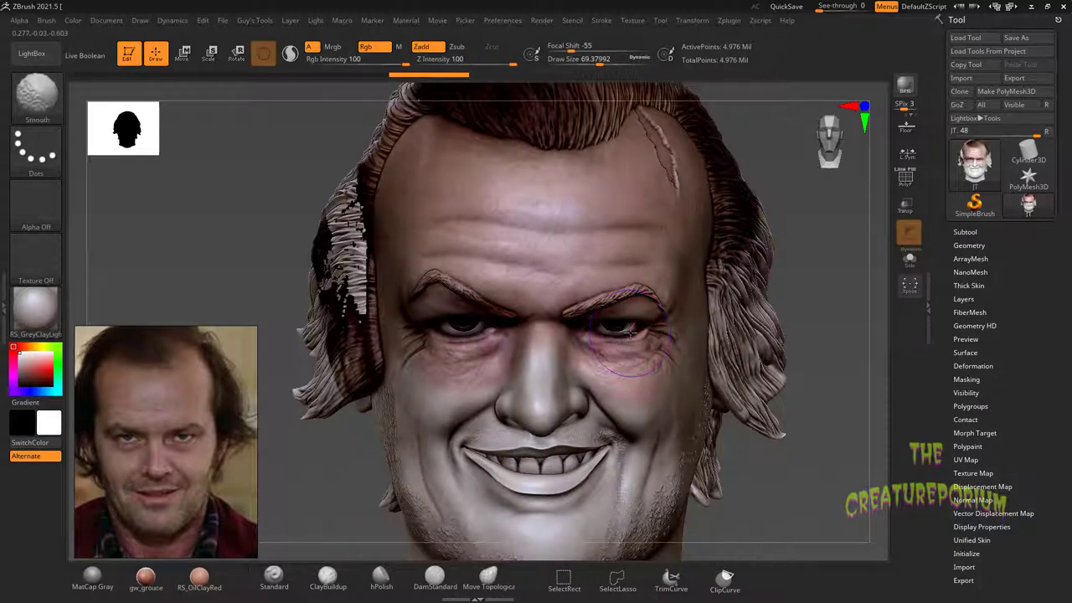
Show the Spotlight photo again, enlarge and shift it over the nose and mouth, and paint the nose, cheeks and mouth area.
key(shift+z)
key(z)
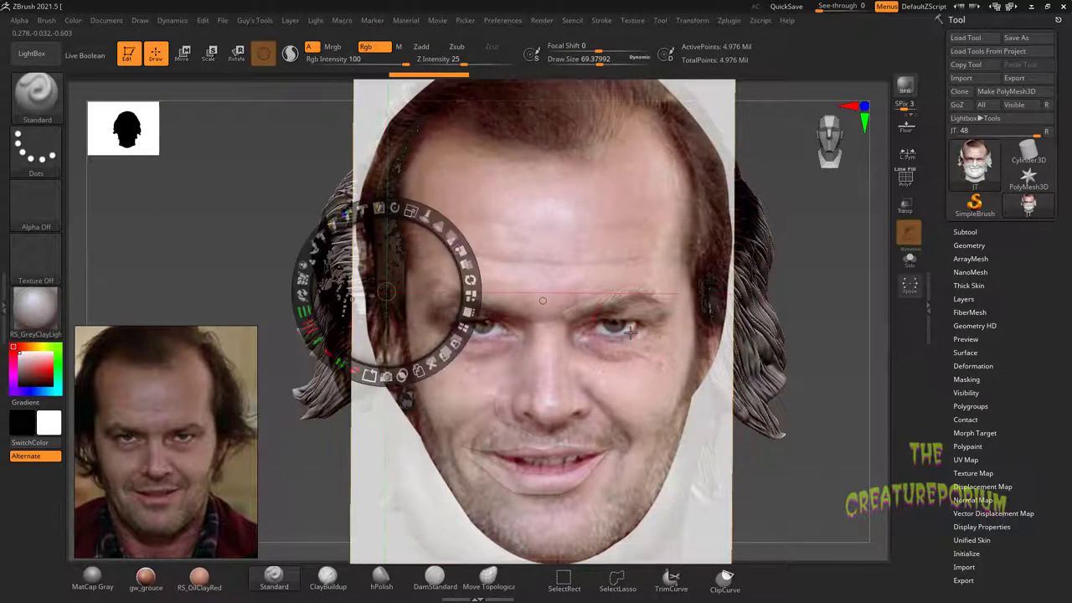
mouse_move(362, 336)
mouse_down()
mouse_move(346, 323)
mouse_move(353, 342)
mouse_up()
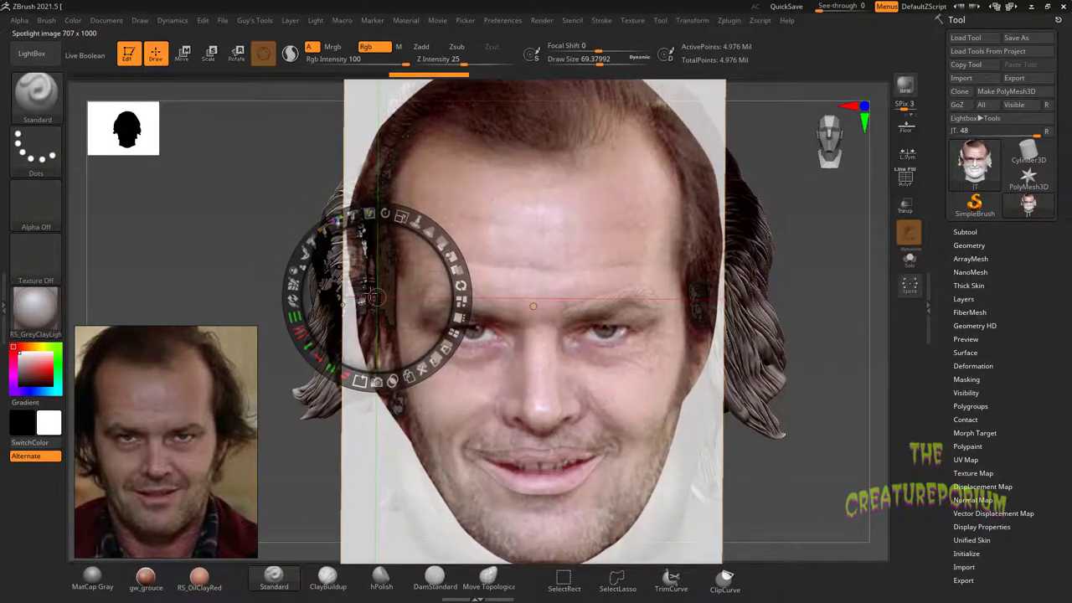
drag(402, 218, 414, 220)
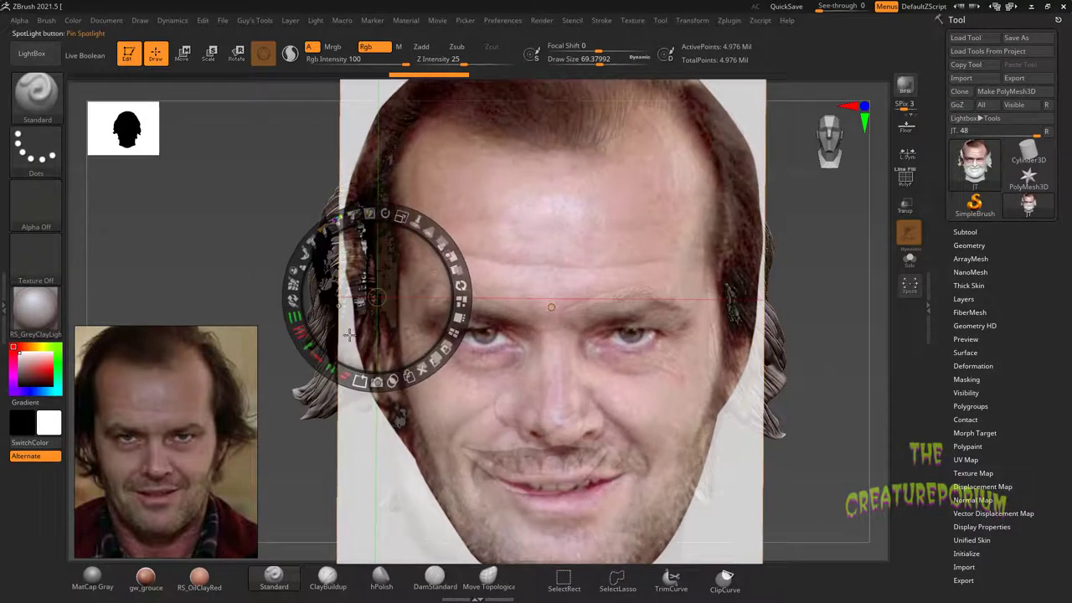
drag(348, 333, 328, 319)
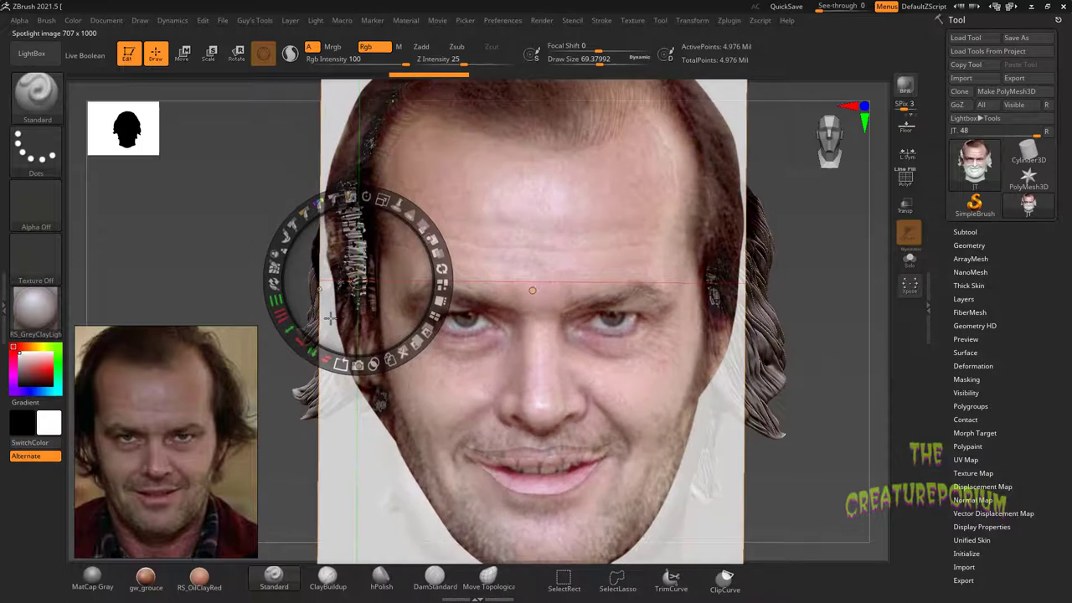
key(z)
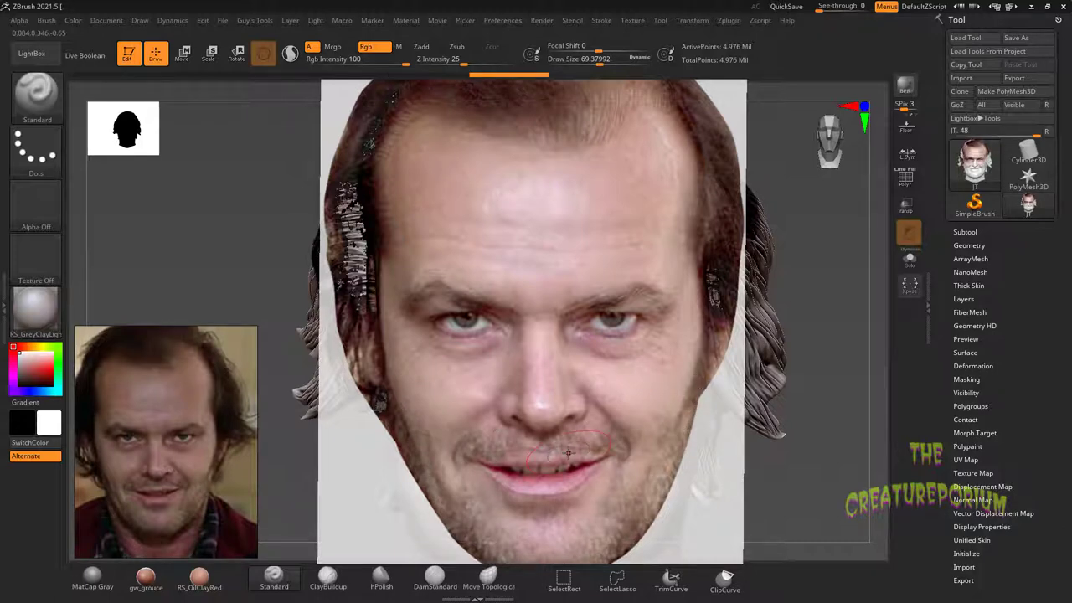
key(shift+z)
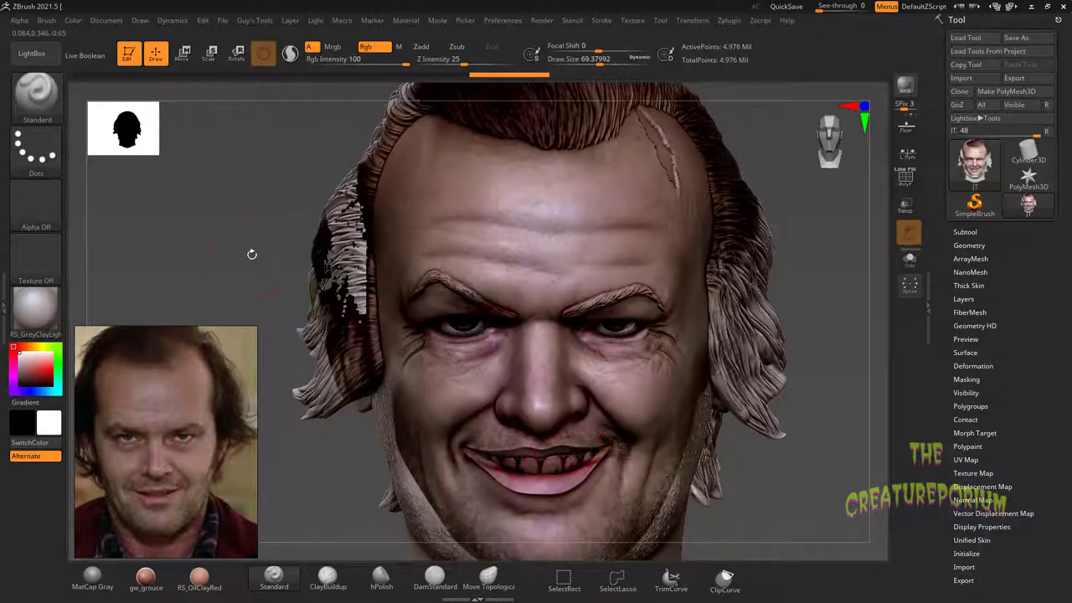
Align the Spotlight photo with the sculpt's lower face, paint the chin, jaw and inner mouth, then hide the photo to view the head.
alt+drag(260, 283, 249, 257)
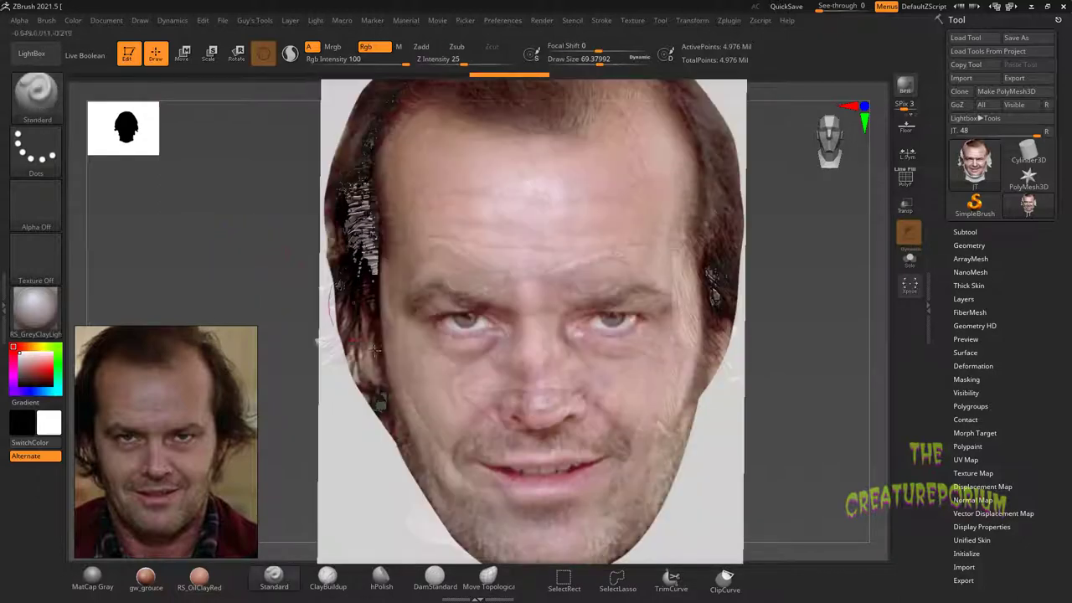
key(z)
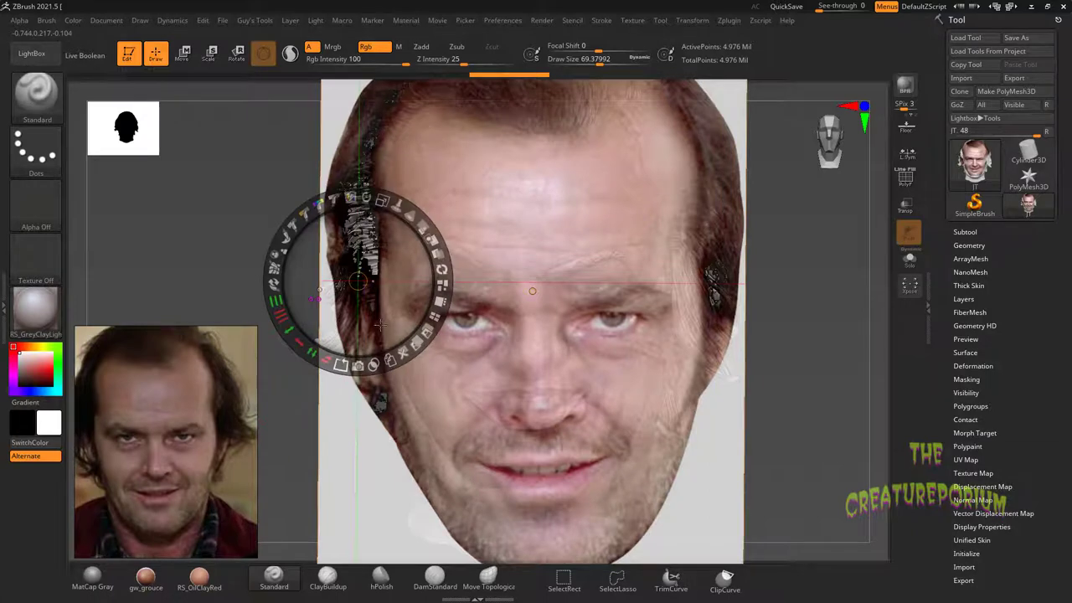
drag(380, 324, 365, 259)
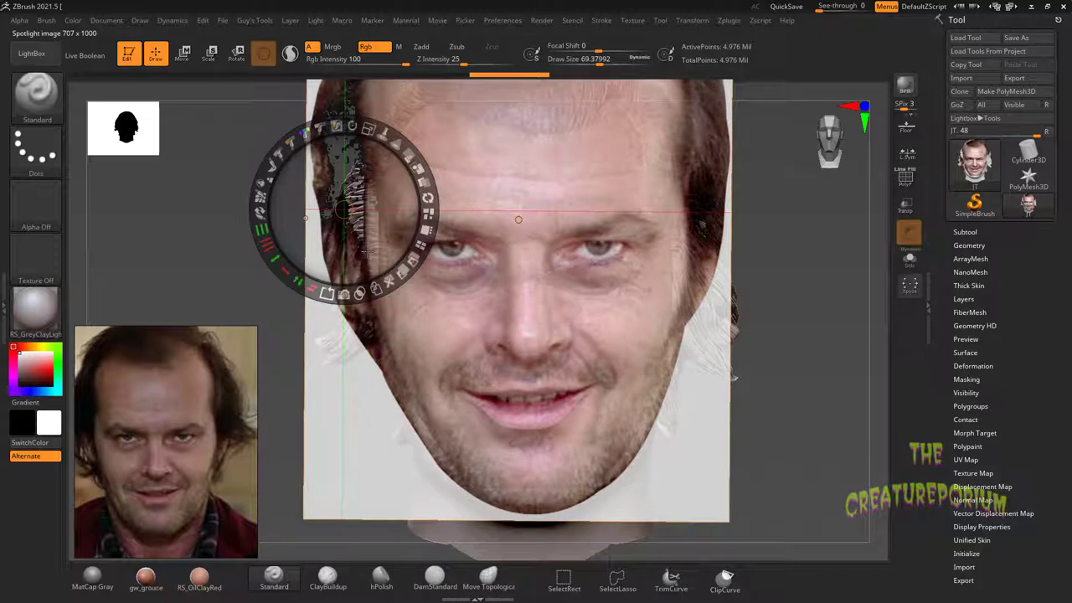
key(z)
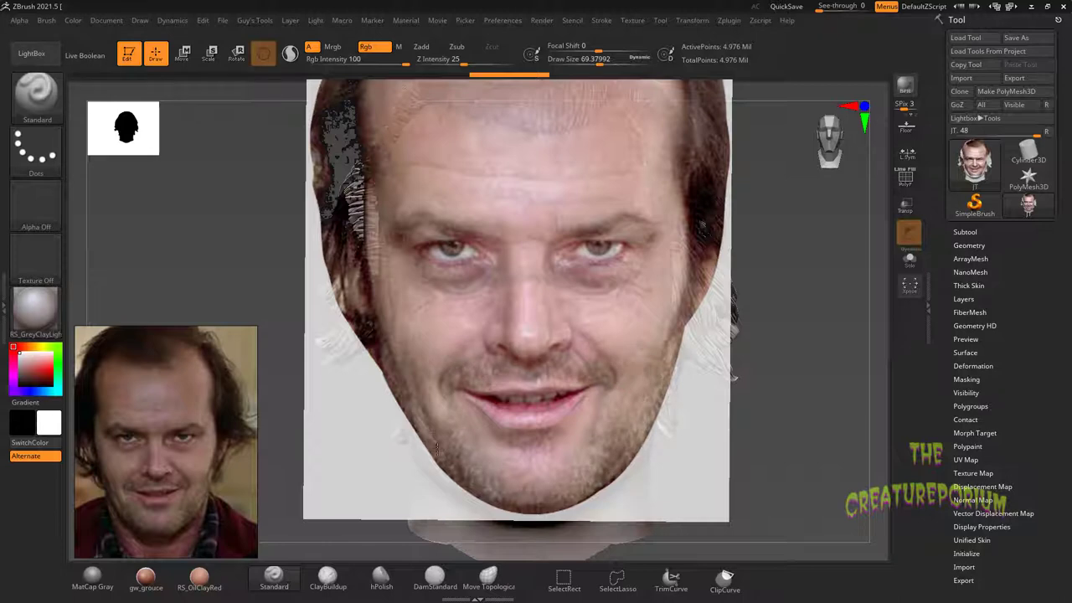
drag(606, 427, 603, 430)
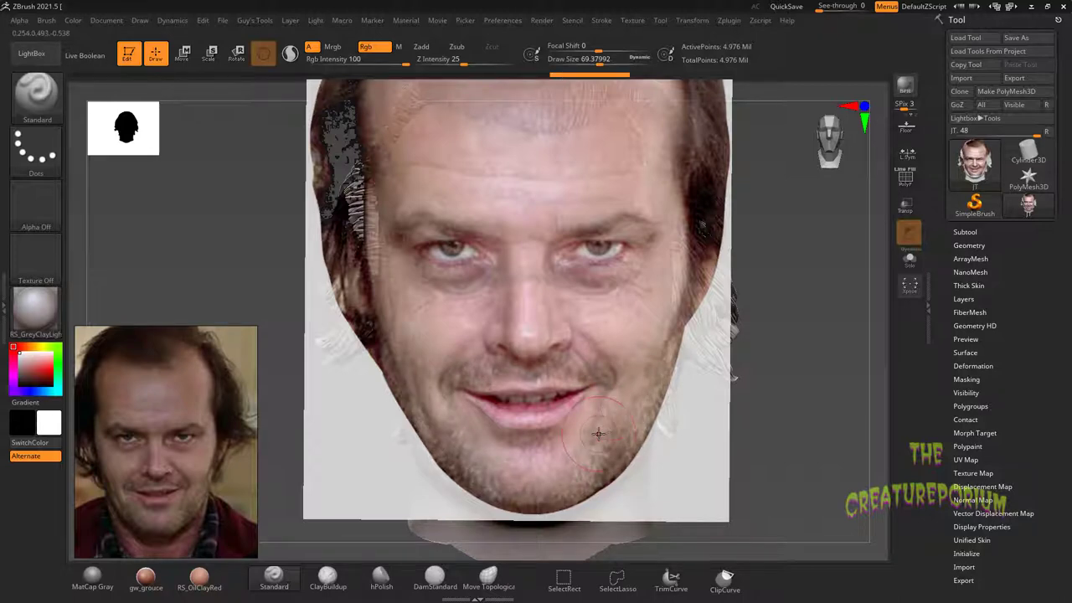
key(shift+z)
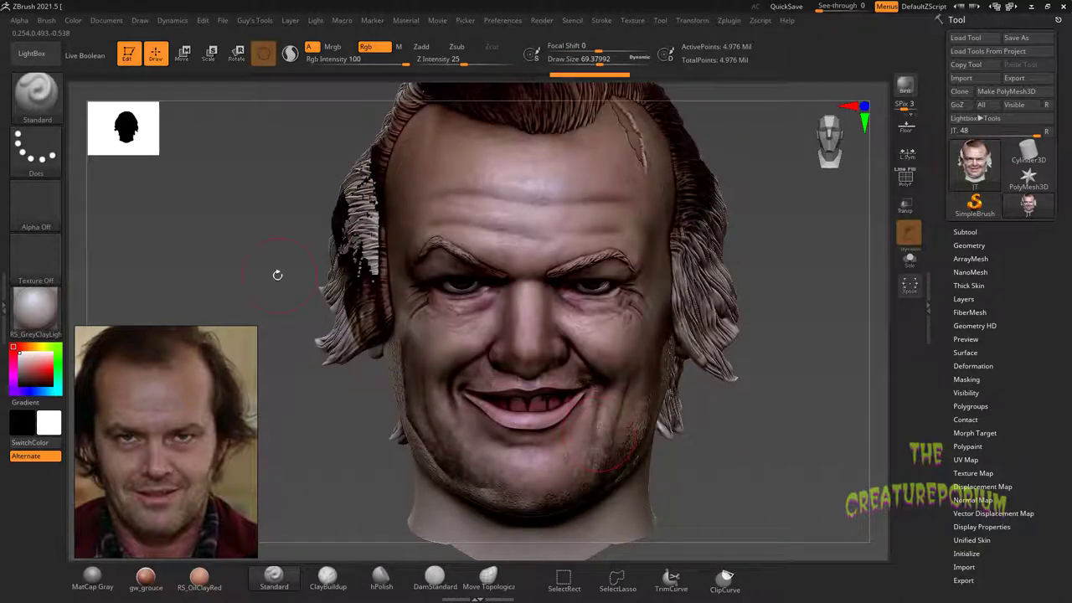
mouse_move(278, 275)
mouse_down()
mouse_move(228, 256)
mouse_move(235, 287)
mouse_move(219, 262)
mouse_move(199, 263)
mouse_move(239, 259)
mouse_move(227, 213)
mouse_move(263, 264)
mouse_up()
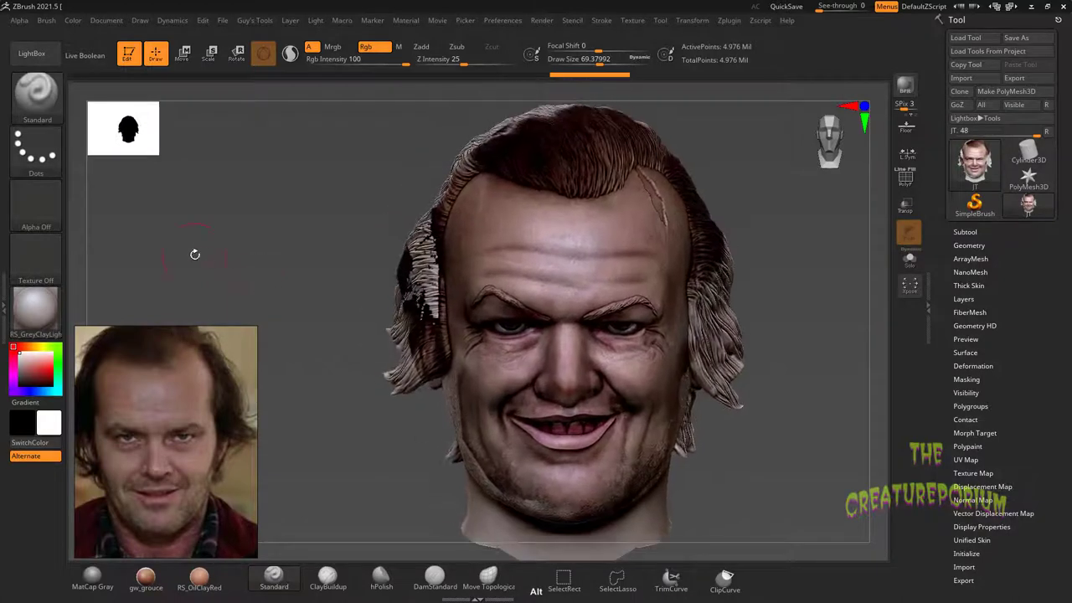
Try the al_sketch, SketchShaded2, SketchShaded4 and SketchToyPlastic materials on the painted head.
click(35, 318)
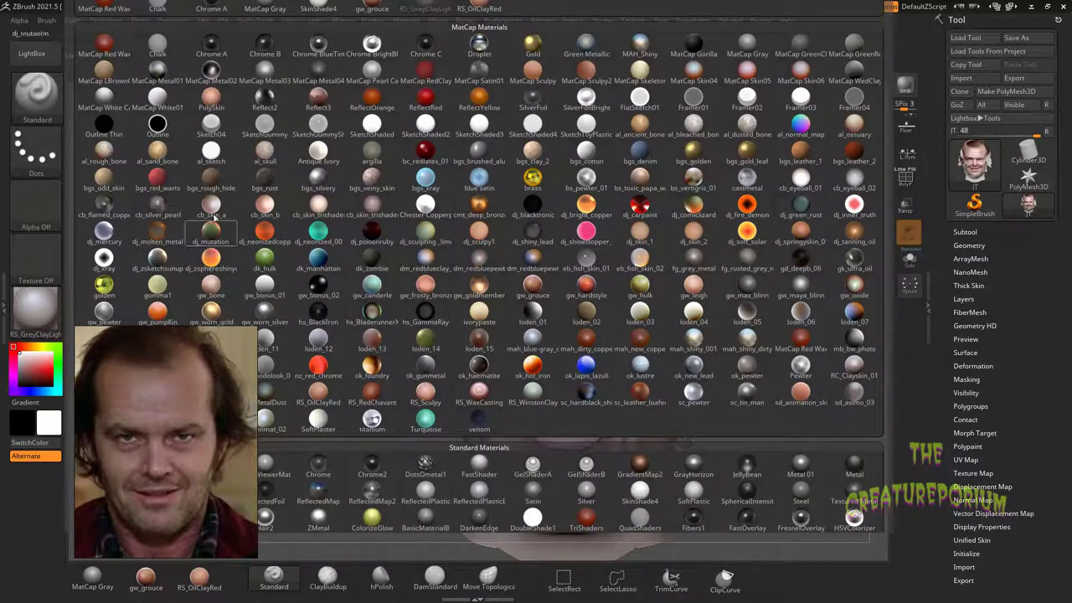
click(212, 152)
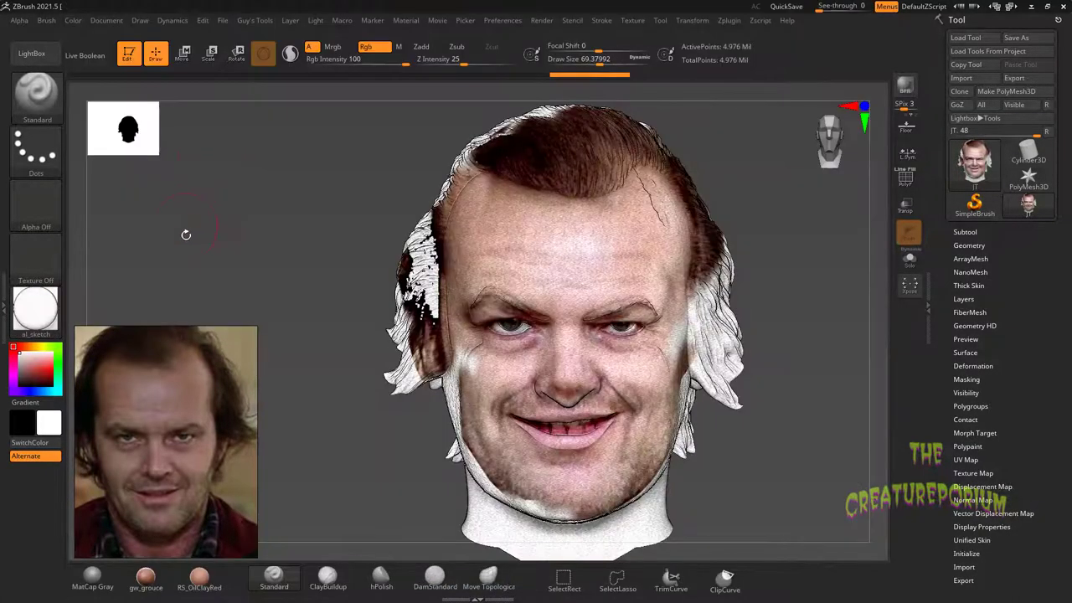
click(35, 310)
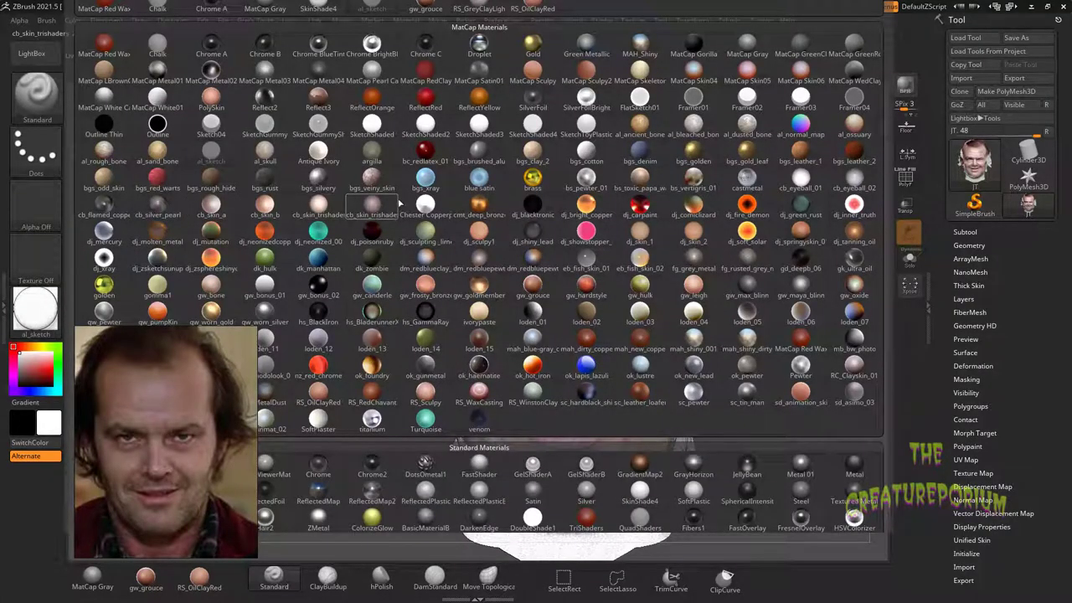
click(427, 125)
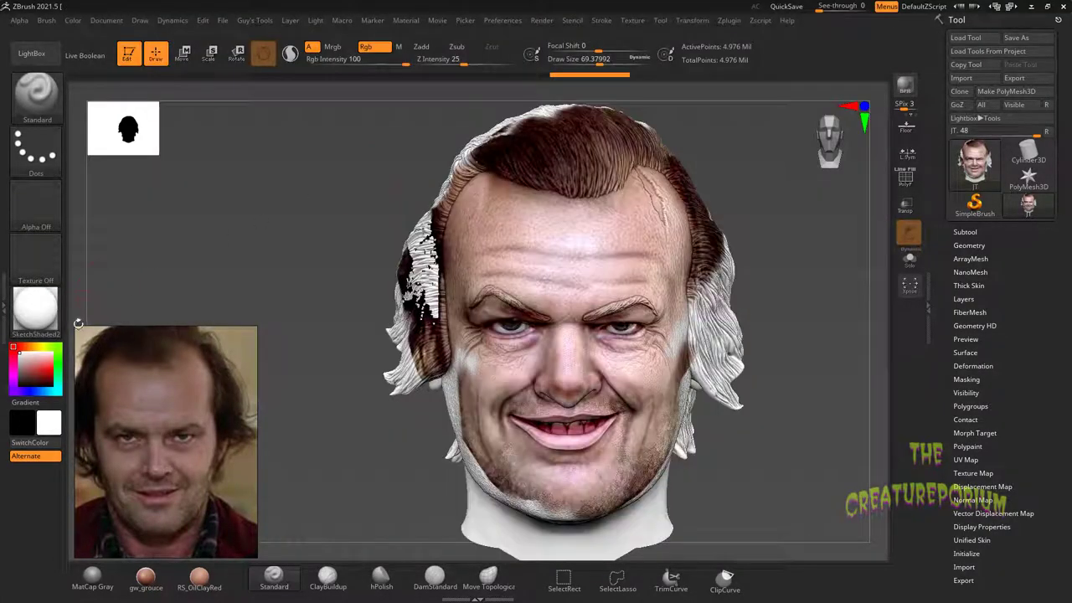
click(35, 310)
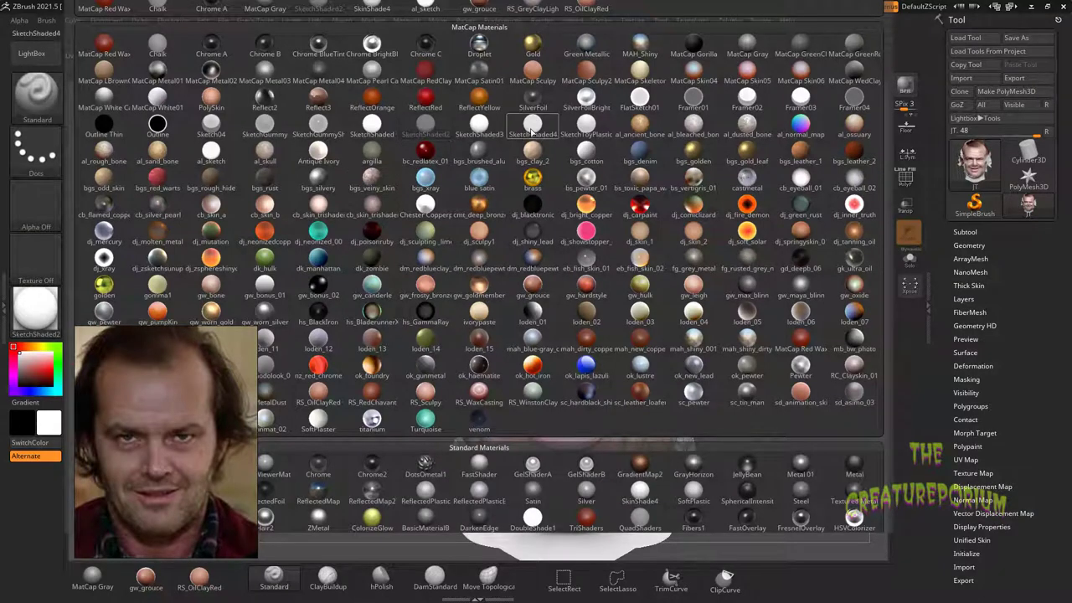
click(533, 126)
click(35, 310)
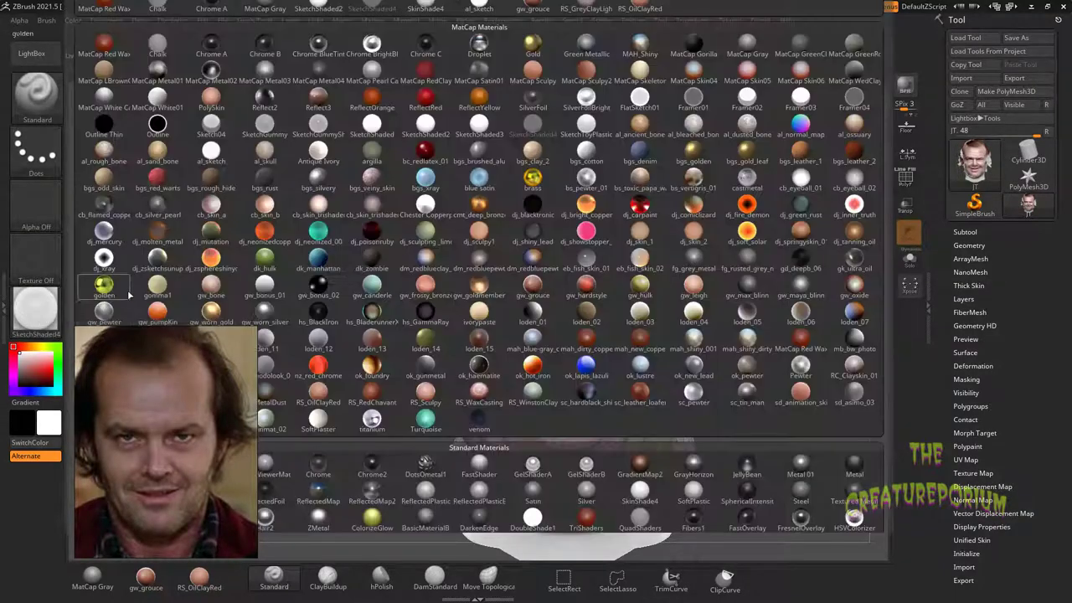
click(587, 126)
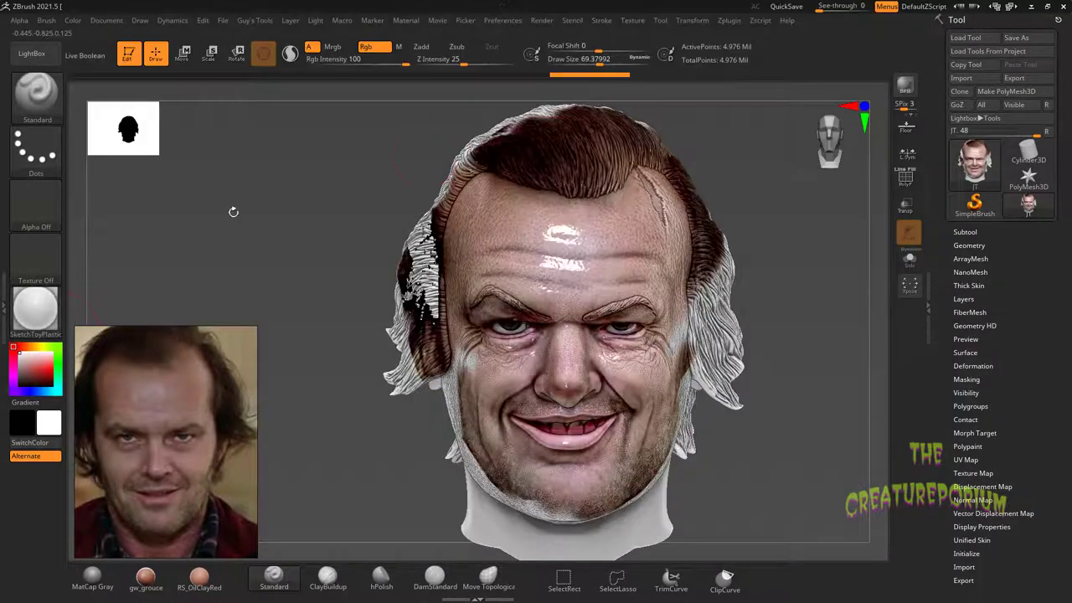
Change the head's material to mah_blue-gray and inspect the painted face from the front.
click(33, 317)
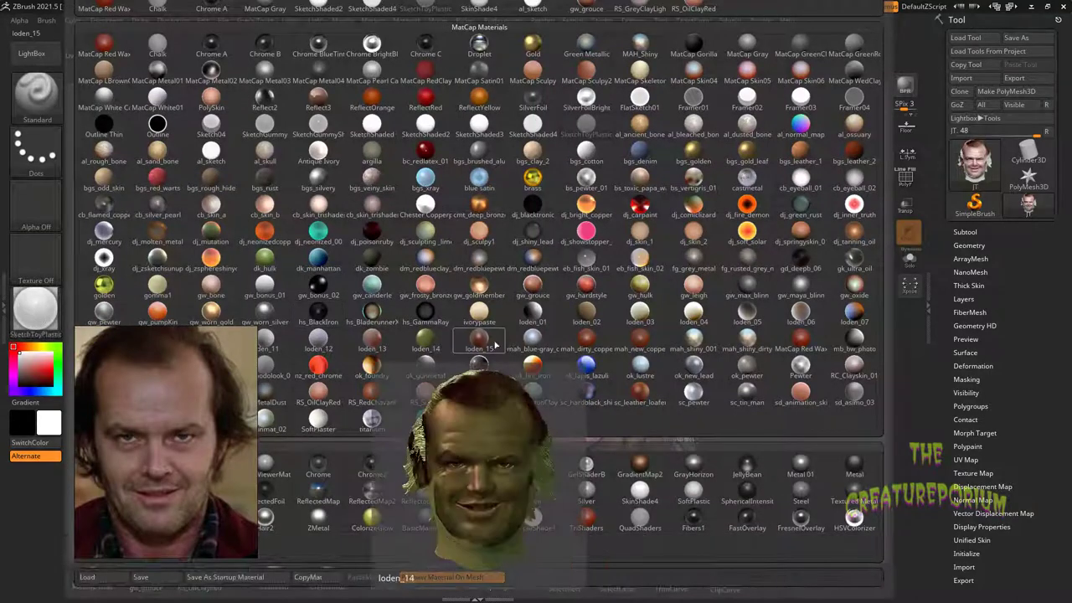
click(530, 341)
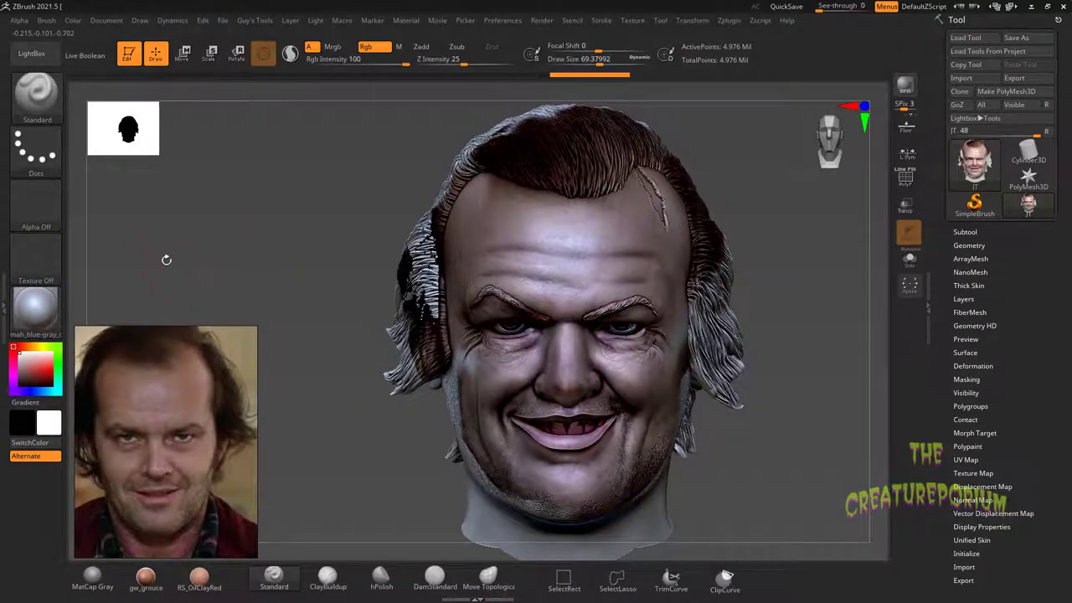
alt+drag(335, 315, 269, 262)
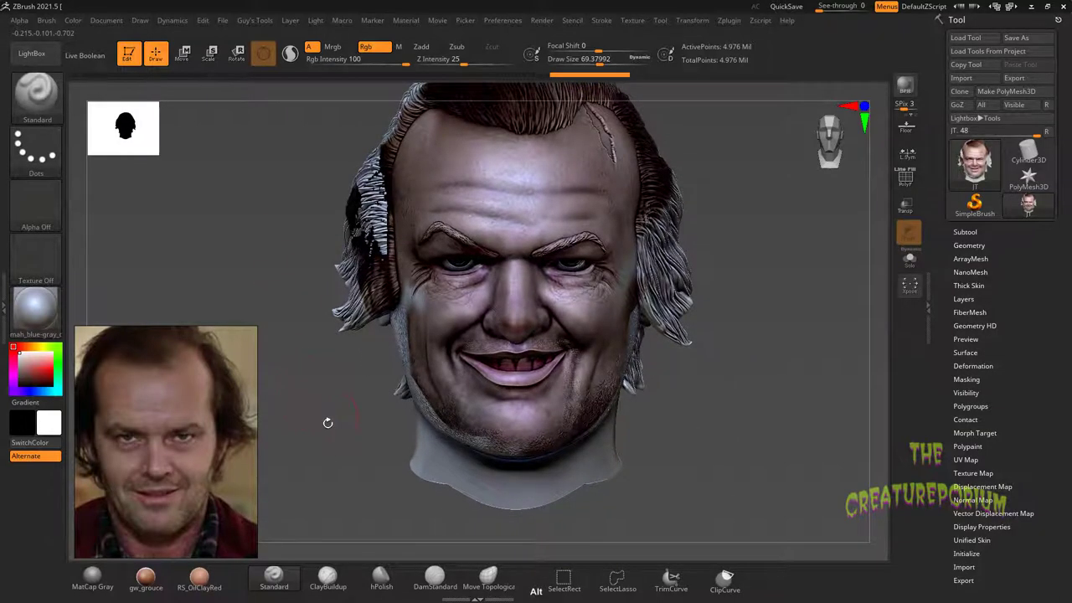
alt+drag(325, 457, 346, 528)
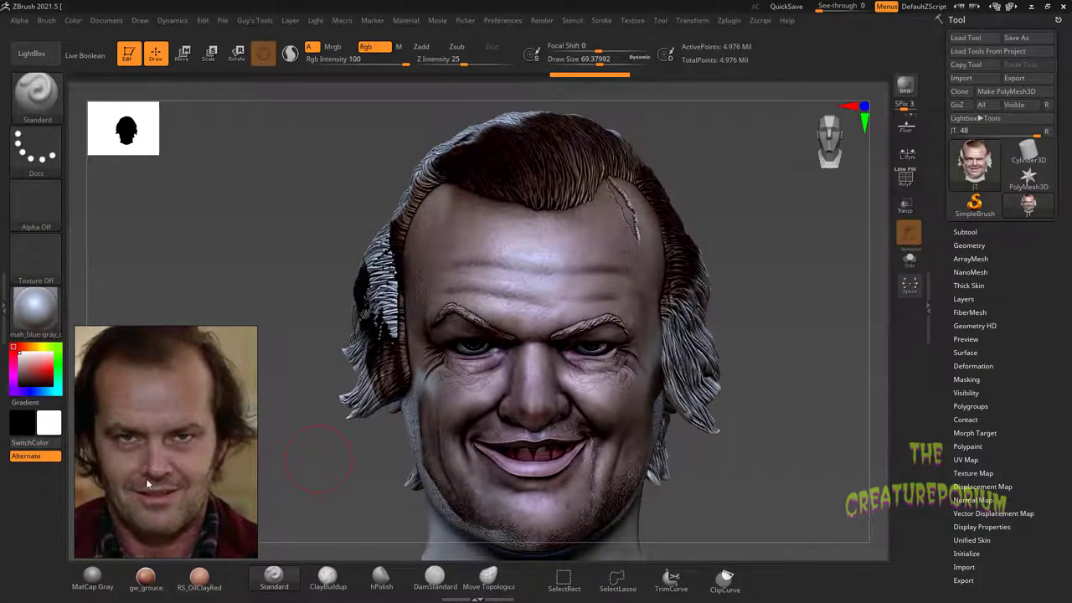
key(shift+z)
key(z)
drag(291, 236, 173, 310)
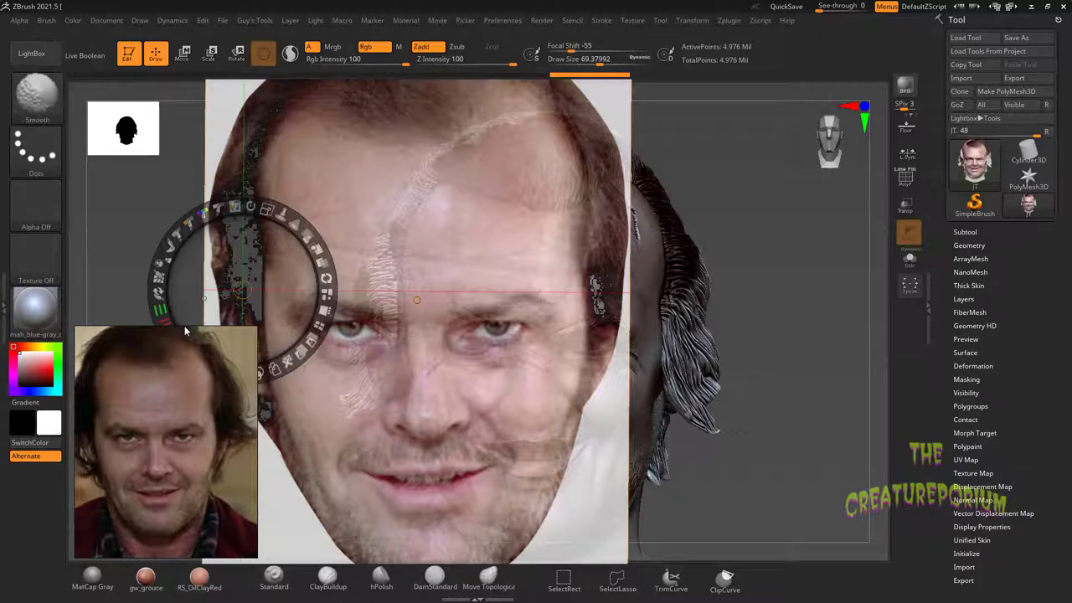
key(shift+z)
Sample a brownish-pink skin tone from the face, set the draw size to 21.67969 and start painting over the red front teeth.
drag(249, 235, 219, 304)
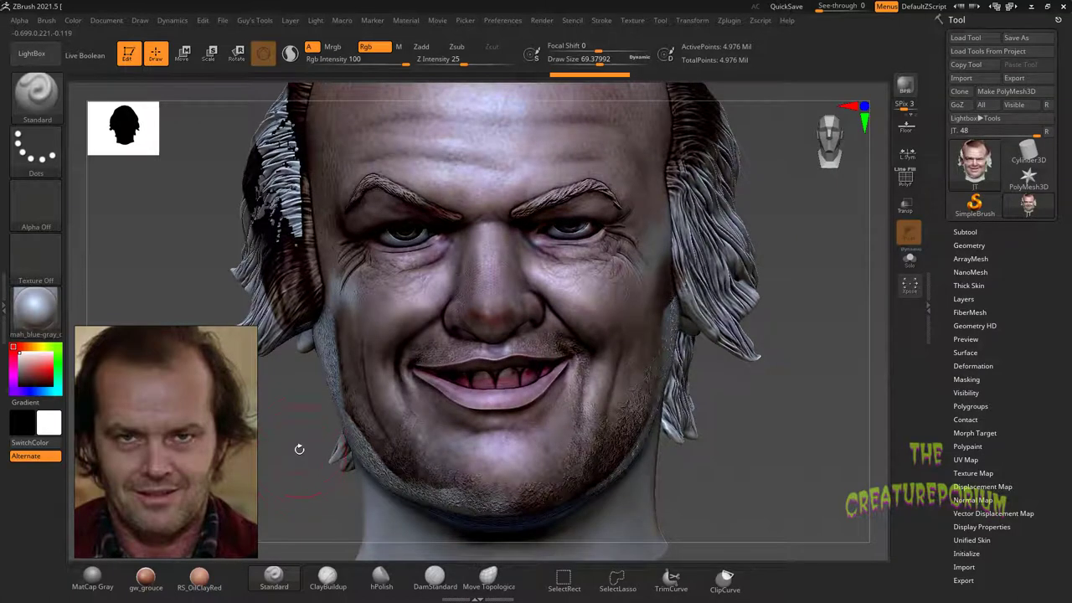
drag(302, 437, 304, 465)
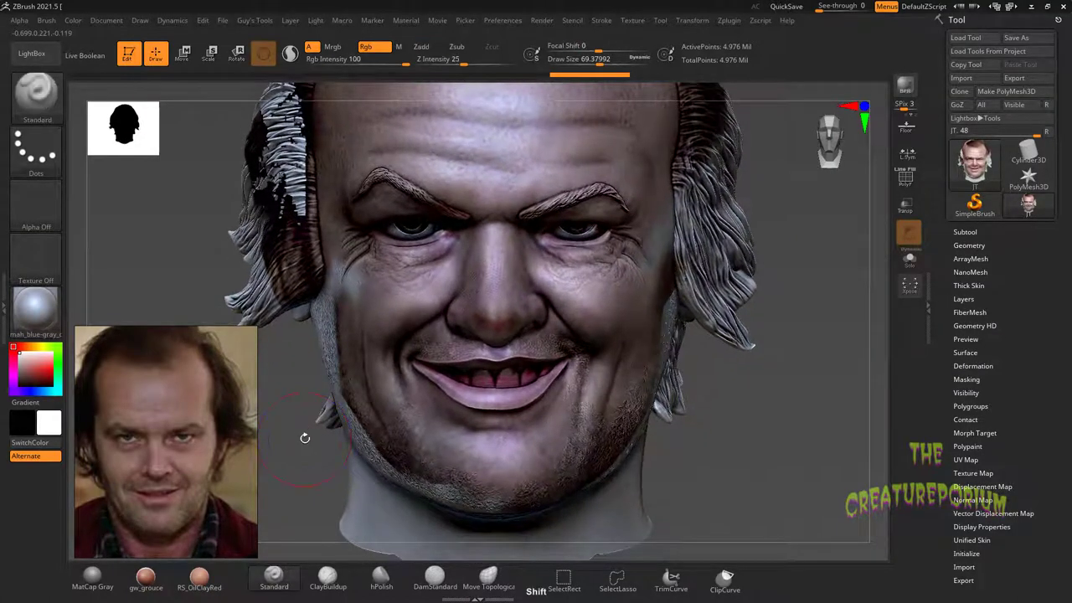
drag(63, 375, 505, 377)
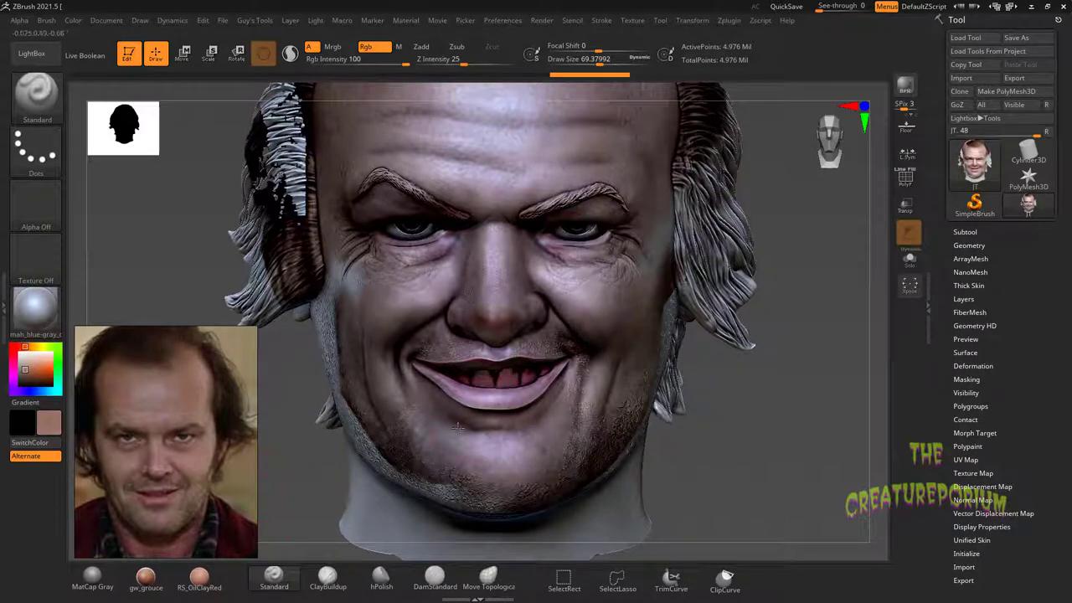
mouse_move(284, 486)
alt+mouse_down()
mouse_move(290, 498)
mouse_move(269, 478)
alt+mouse_up()
key(space)
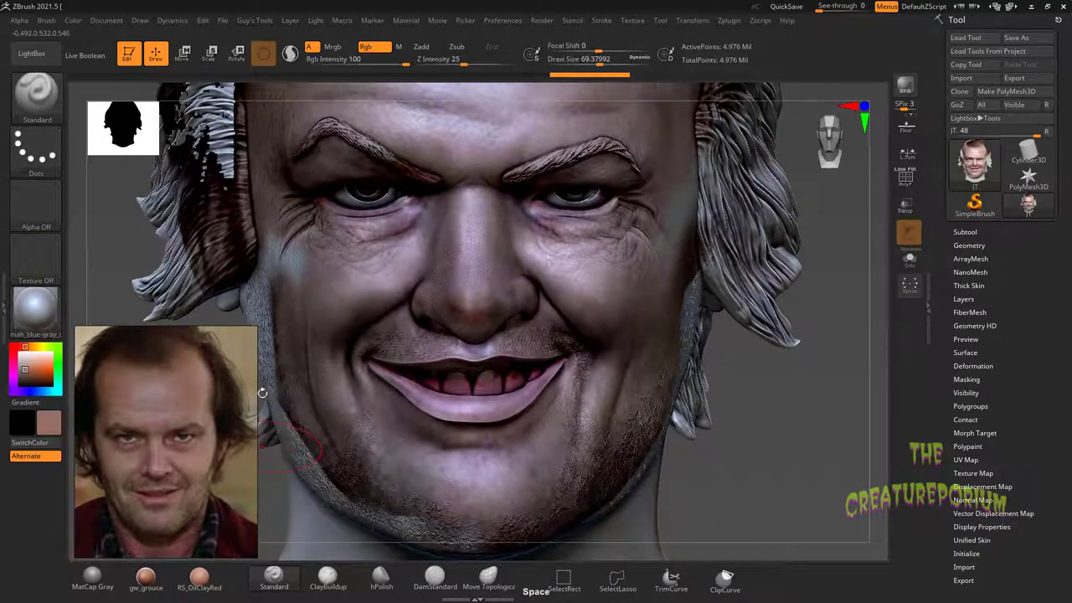
key(space)
drag(758, 408, 742, 411)
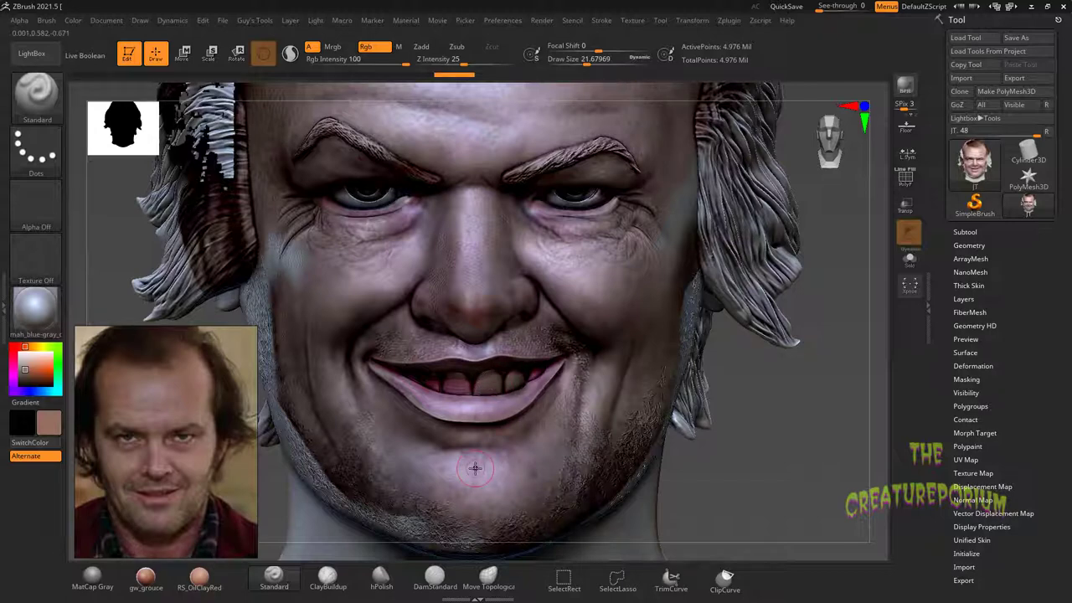
key(ctrl+z)
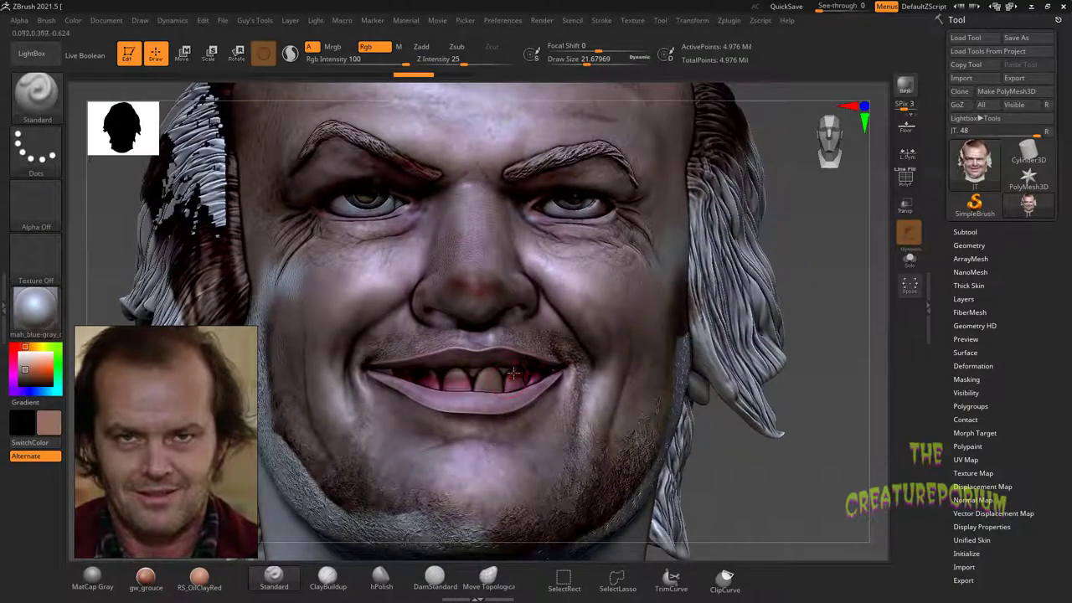
Reduce the draw size to 5.46908 and paint the remaining teeth on both sides of the mouth in the brownish-pink tone.
key(space)
drag(517, 367, 507, 368)
drag(513, 377, 515, 383)
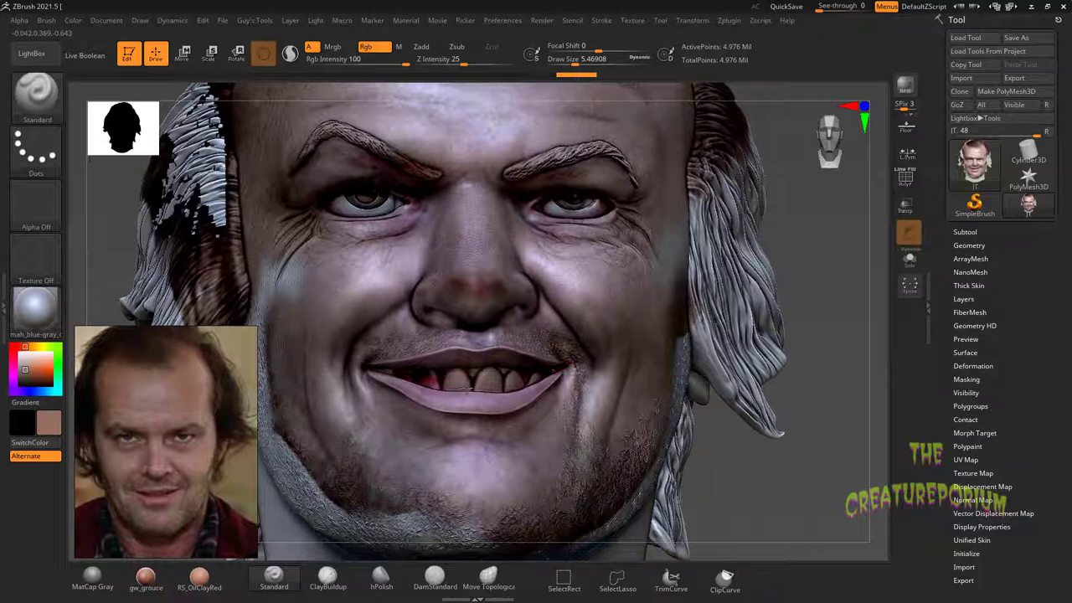
drag(467, 388, 453, 387)
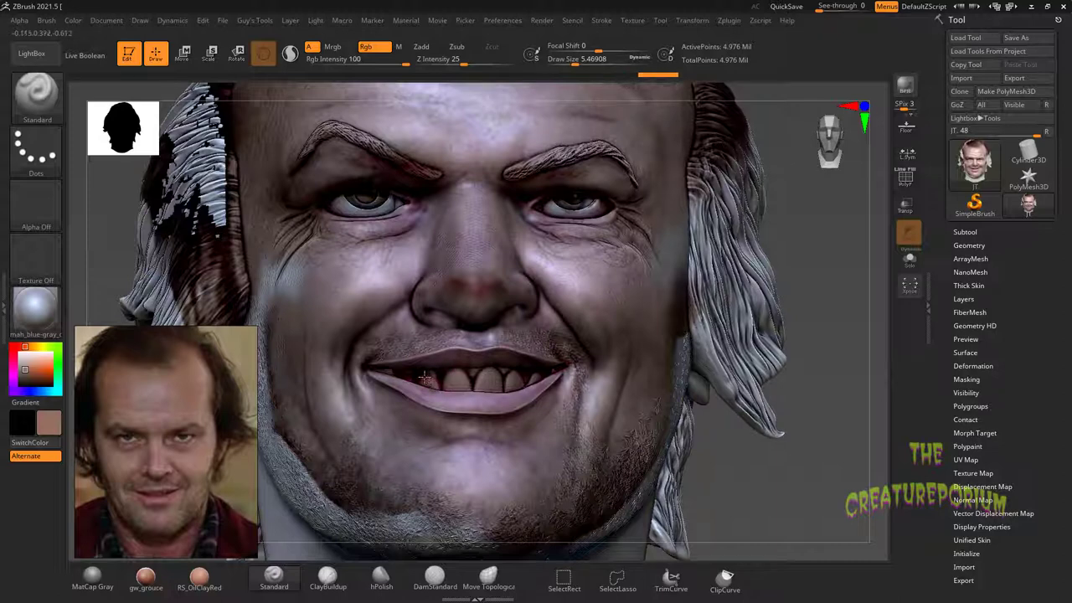
drag(425, 375, 406, 370)
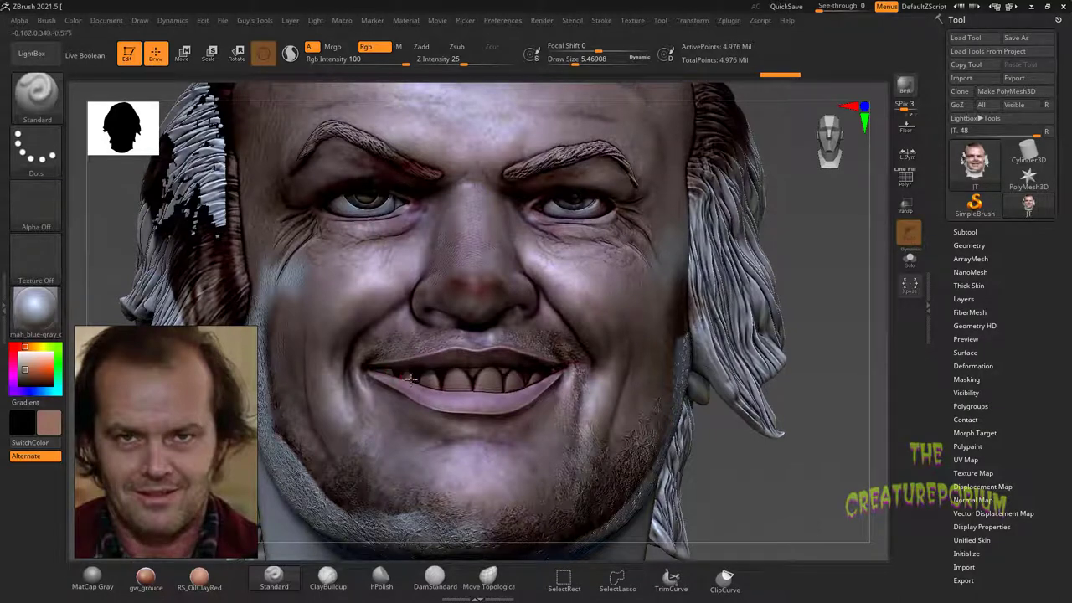
drag(395, 371, 412, 377)
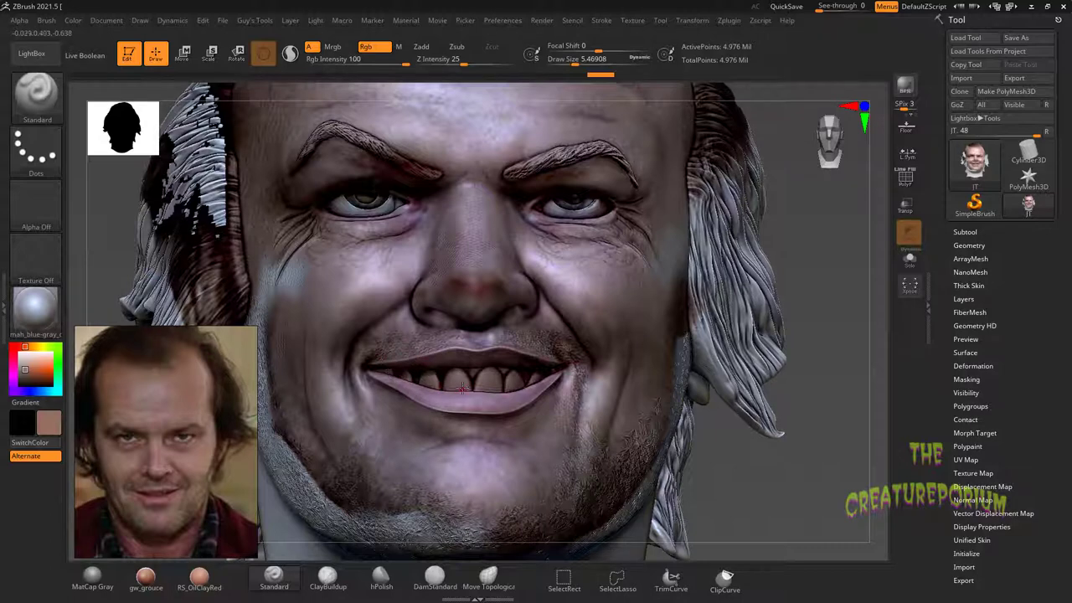
Pick a very dark red, set the draw size to 13.33333 and fill the cut on the forehead.
mouse_move(110, 238)
mouse_down()
mouse_move(104, 257)
mouse_move(132, 267)
mouse_up()
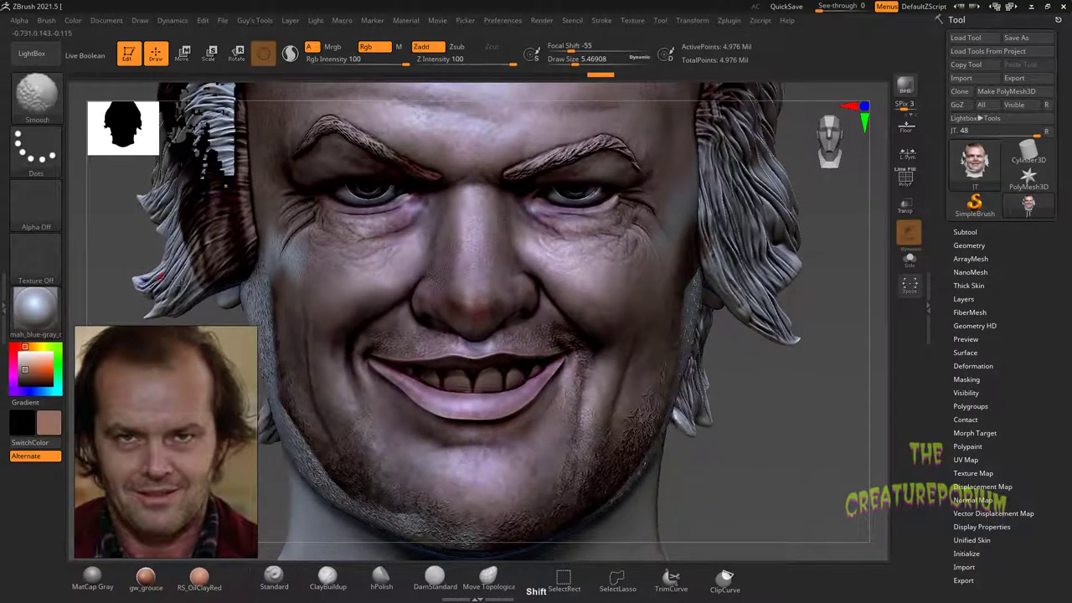
alt+drag(129, 215, 132, 126)
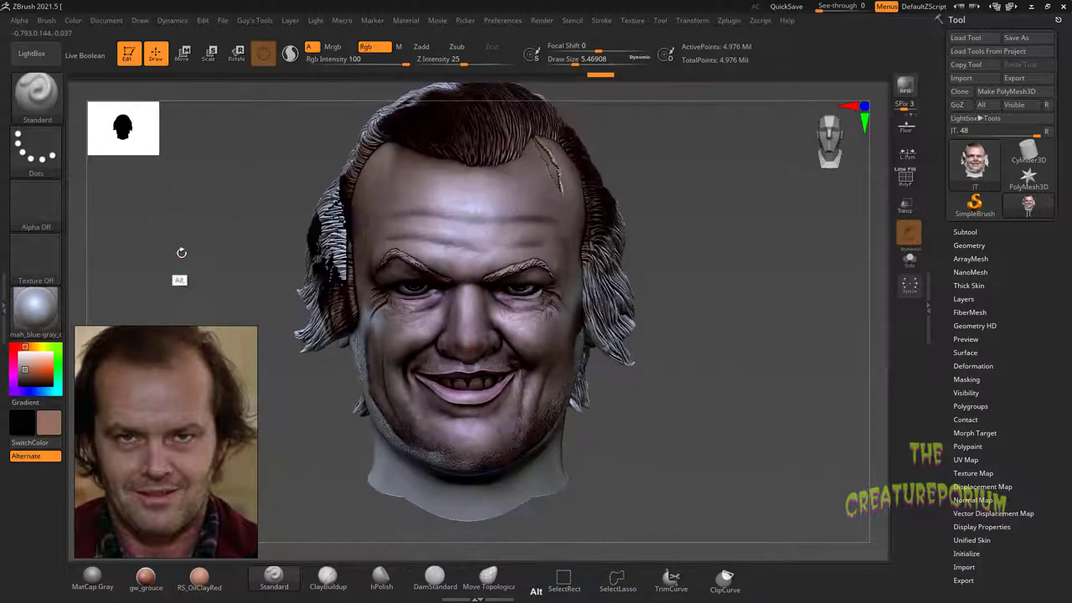
alt+drag(182, 252, 203, 268)
drag(189, 270, 198, 274)
mouse_move(30, 368)
mouse_down()
mouse_move(415, 381)
mouse_move(69, 373)
mouse_move(39, 360)
mouse_move(53, 371)
mouse_move(42, 381)
mouse_up()
click(22, 347)
click(14, 349)
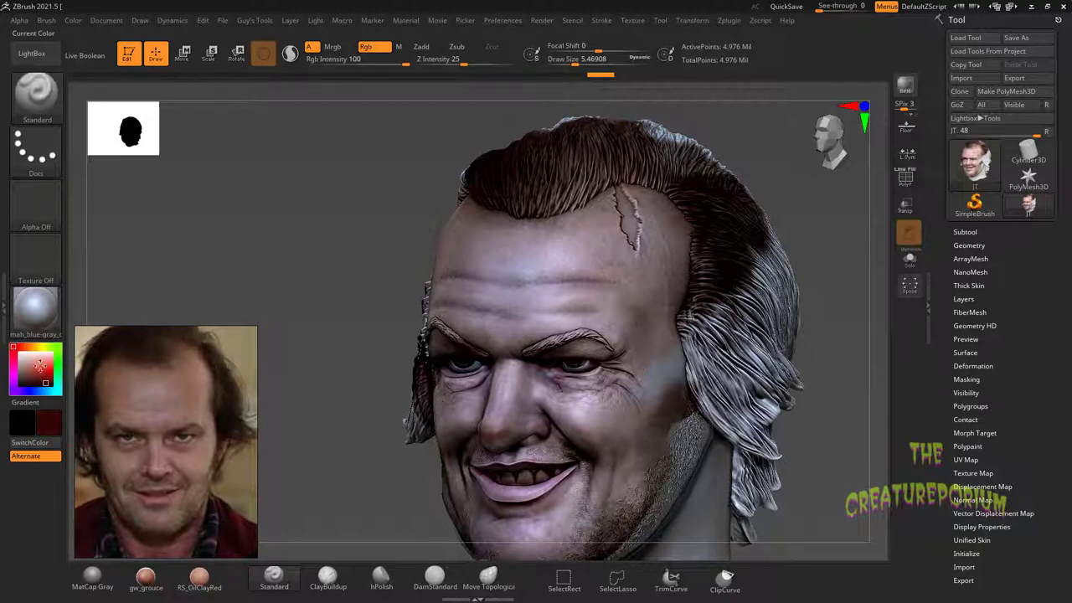
drag(380, 209, 280, 314)
key(space)
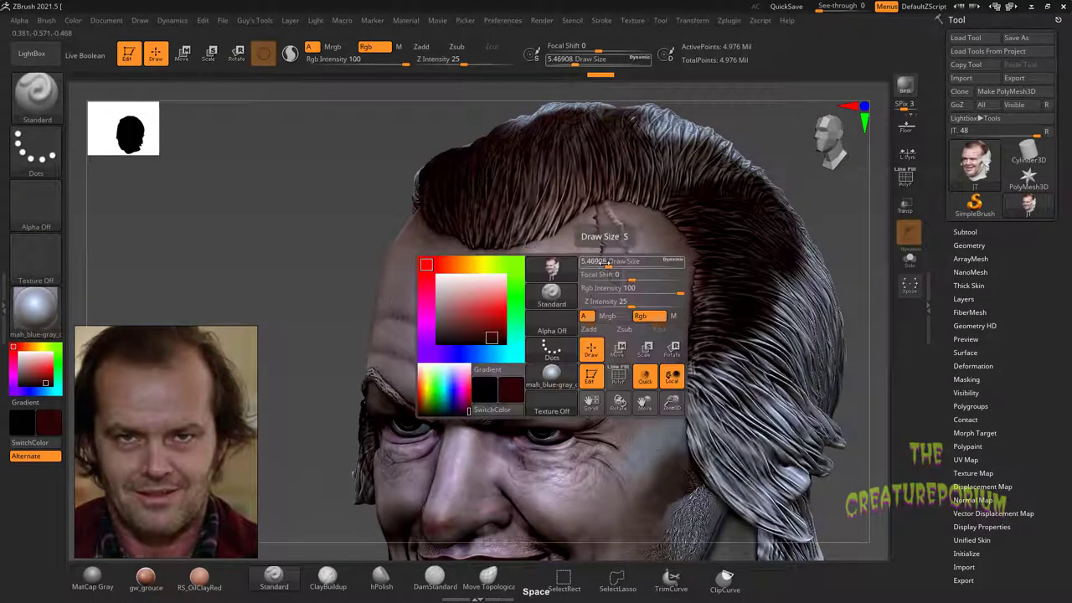
mouse_move(608, 262)
mouse_down()
mouse_move(615, 270)
mouse_move(603, 231)
mouse_move(608, 238)
mouse_up()
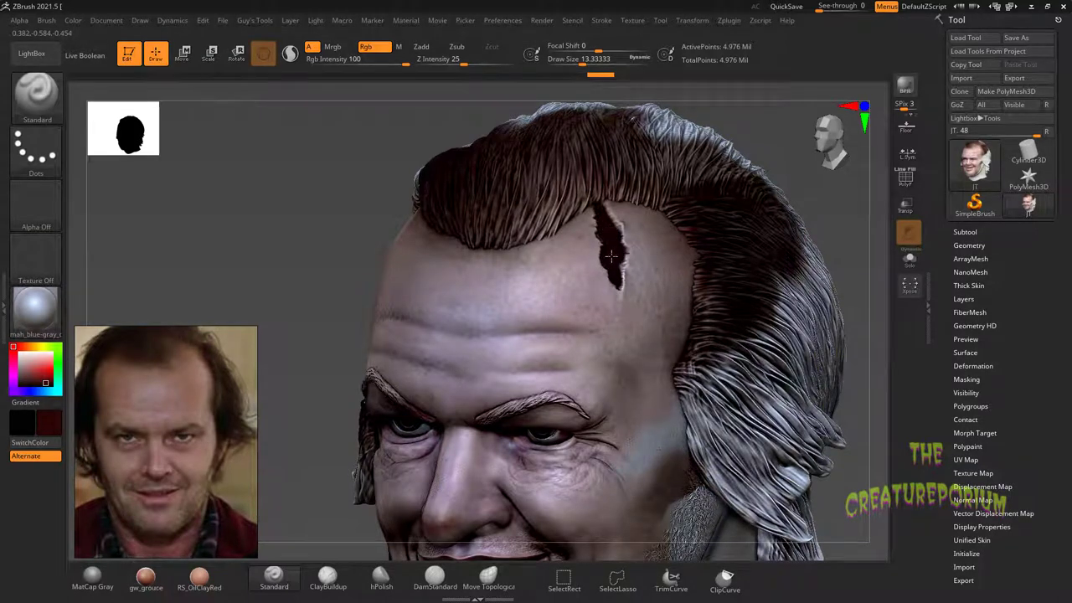
Choose a lighter red and paint the inner area of the forehead cut.
click(39, 376)
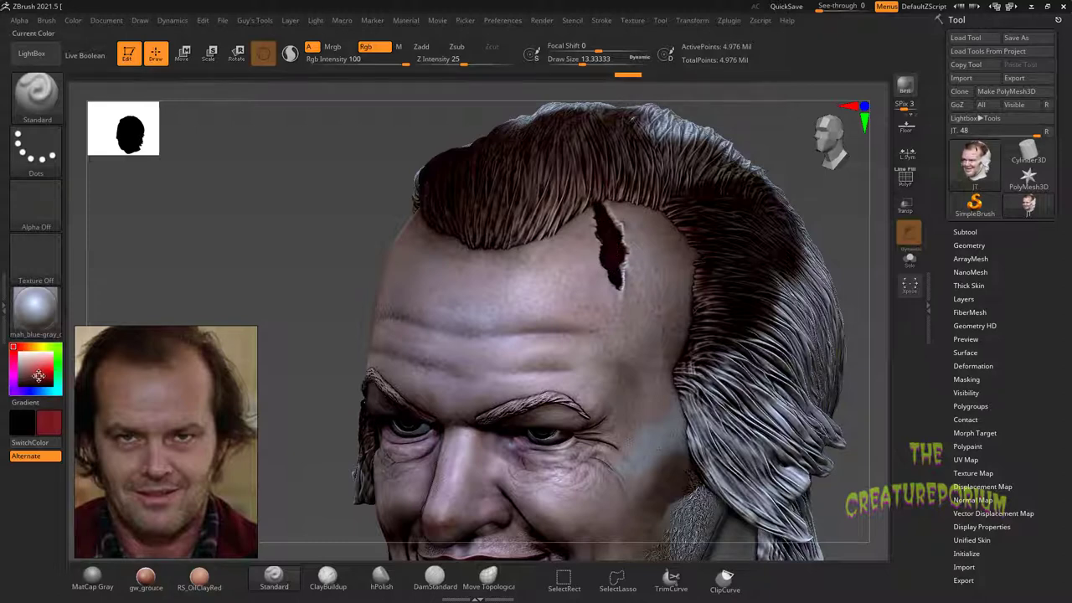
mouse_move(609, 249)
mouse_down()
mouse_move(611, 266)
mouse_move(599, 209)
mouse_up()
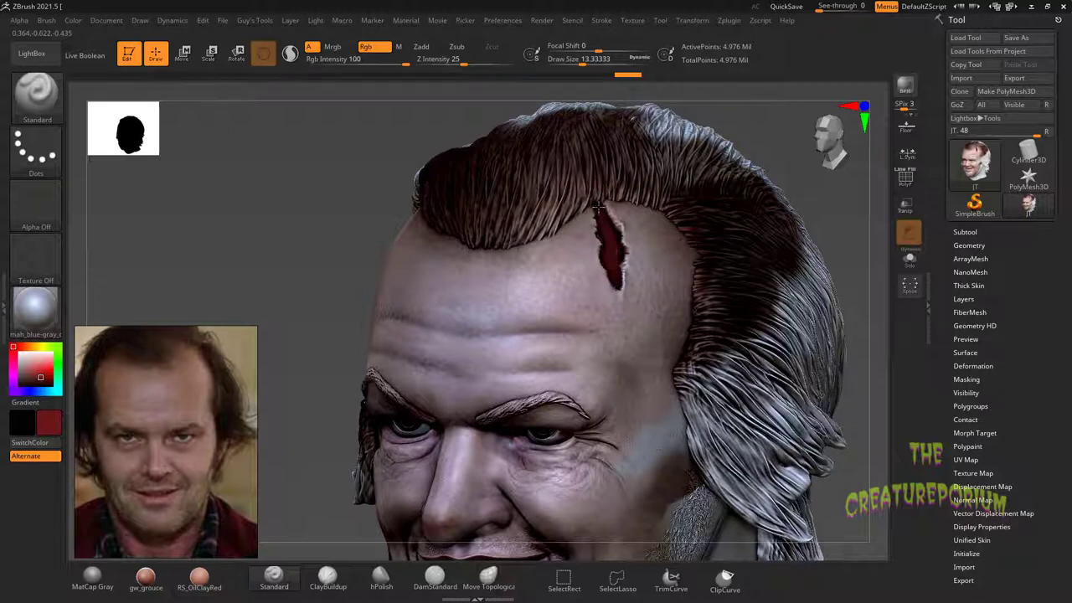
drag(612, 272, 613, 275)
Choose a saturated deep red and paint blood drips and small drops running down the forehead below the cut.
click(39, 373)
click(40, 370)
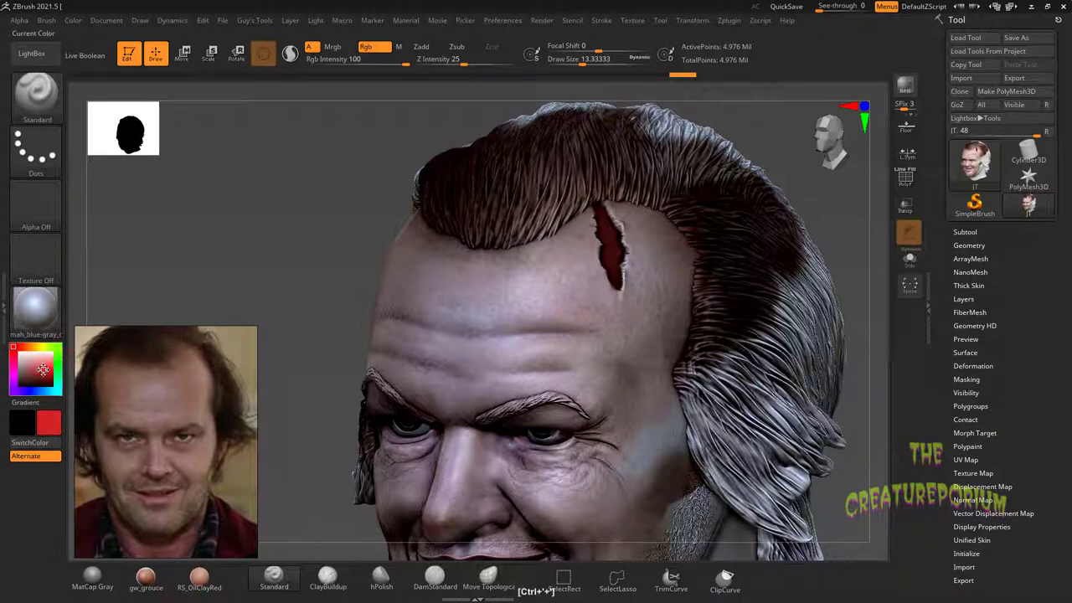
mouse_move(43, 369)
mouse_down()
mouse_move(30, 375)
mouse_move(51, 376)
mouse_up()
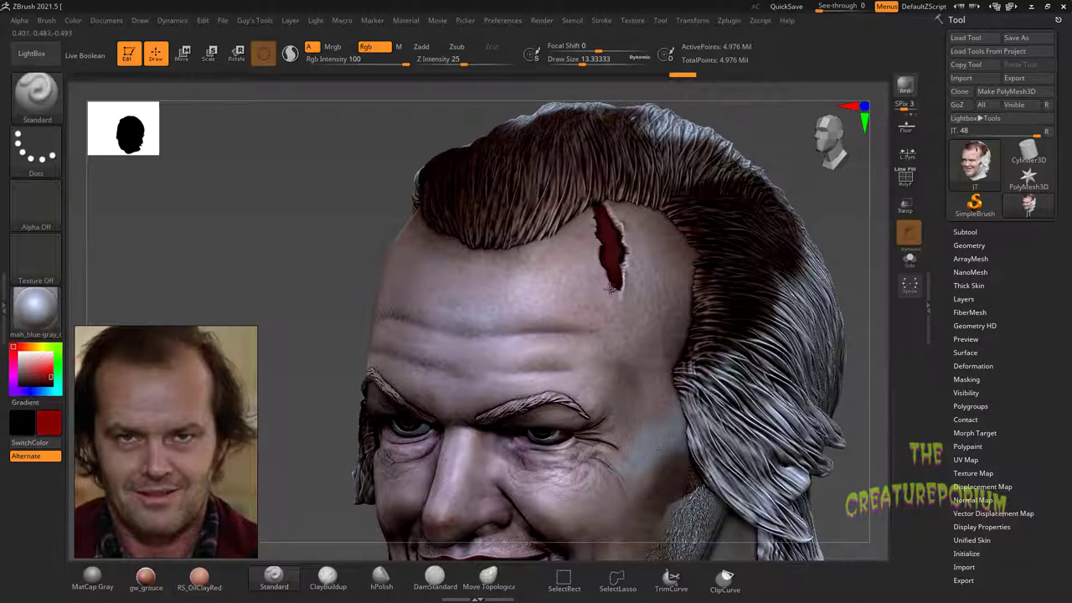
drag(604, 271, 599, 308)
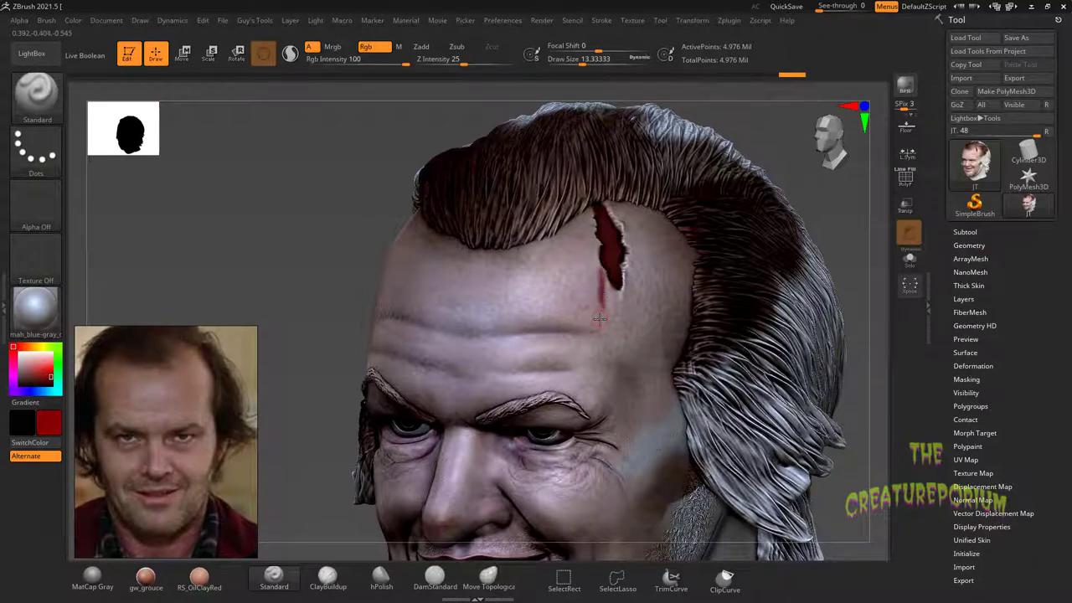
click(600, 322)
drag(618, 295, 617, 339)
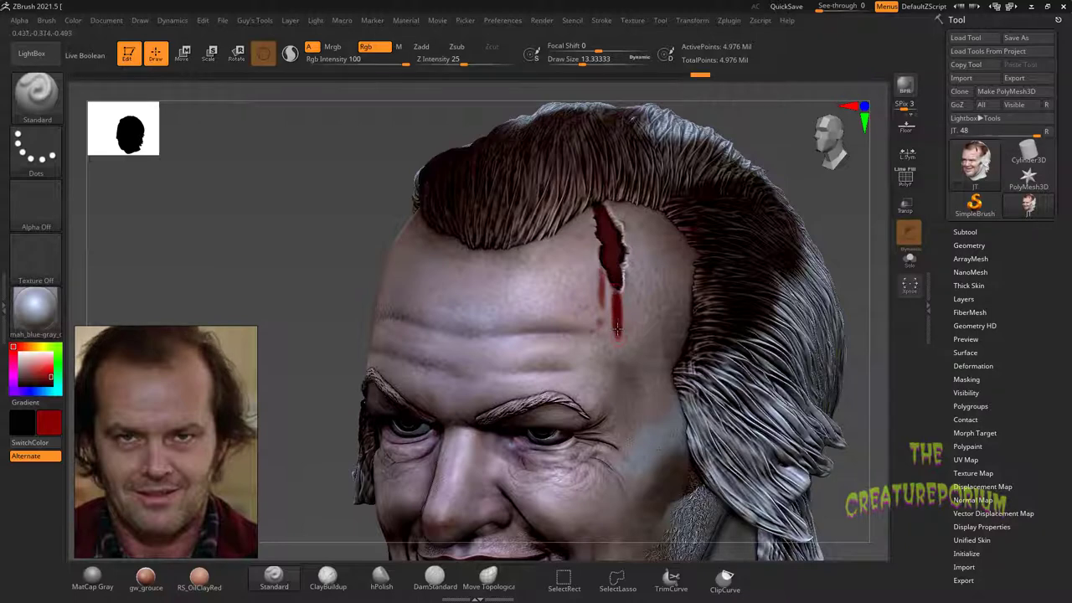
click(615, 348)
Paint deep red blood around the edges of the forehead cut and check the wound from the front and side.
mouse_move(592, 241)
mouse_down()
mouse_move(591, 223)
mouse_move(602, 263)
mouse_move(622, 269)
mouse_up()
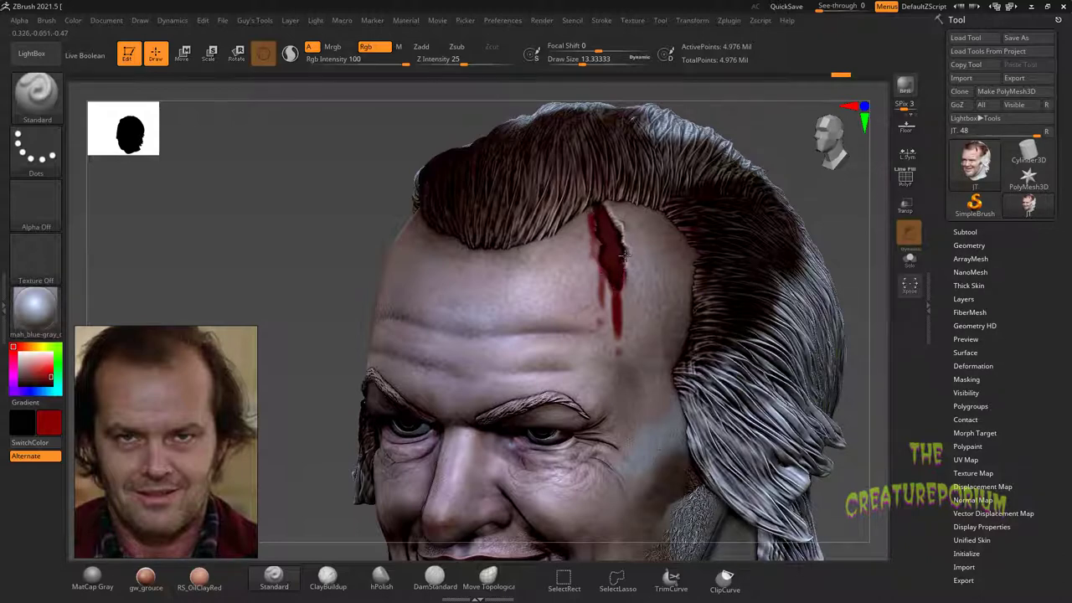
mouse_move(607, 212)
mouse_down()
mouse_move(615, 236)
mouse_move(599, 264)
mouse_up()
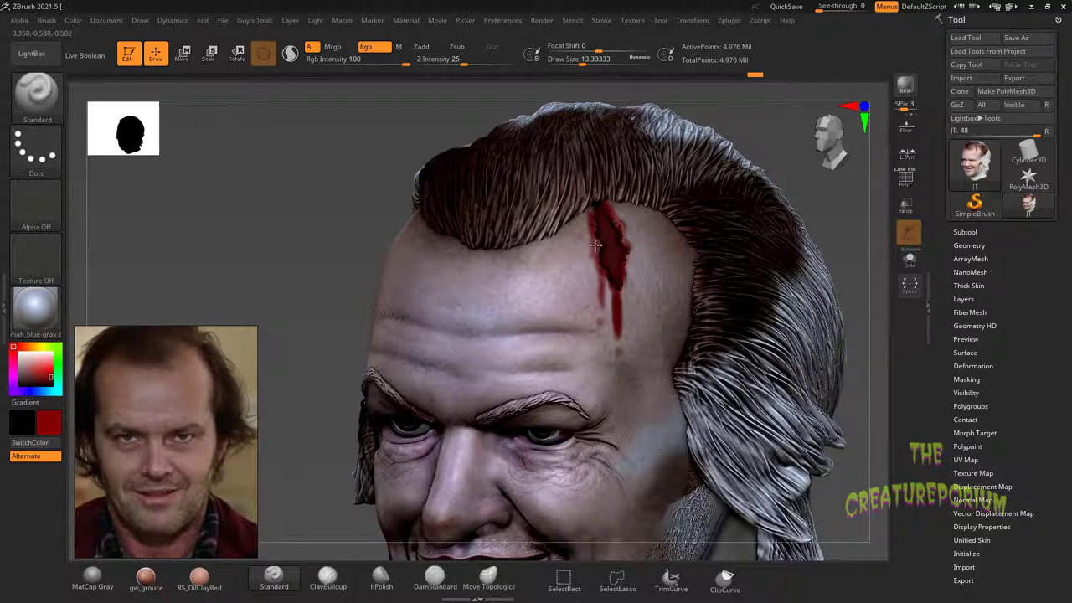
drag(591, 204, 594, 216)
mouse_move(611, 289)
mouse_down()
mouse_move(604, 272)
mouse_move(625, 249)
mouse_move(624, 260)
mouse_up()
drag(610, 204, 621, 243)
ctrl+right_drag(296, 244, 275, 230)
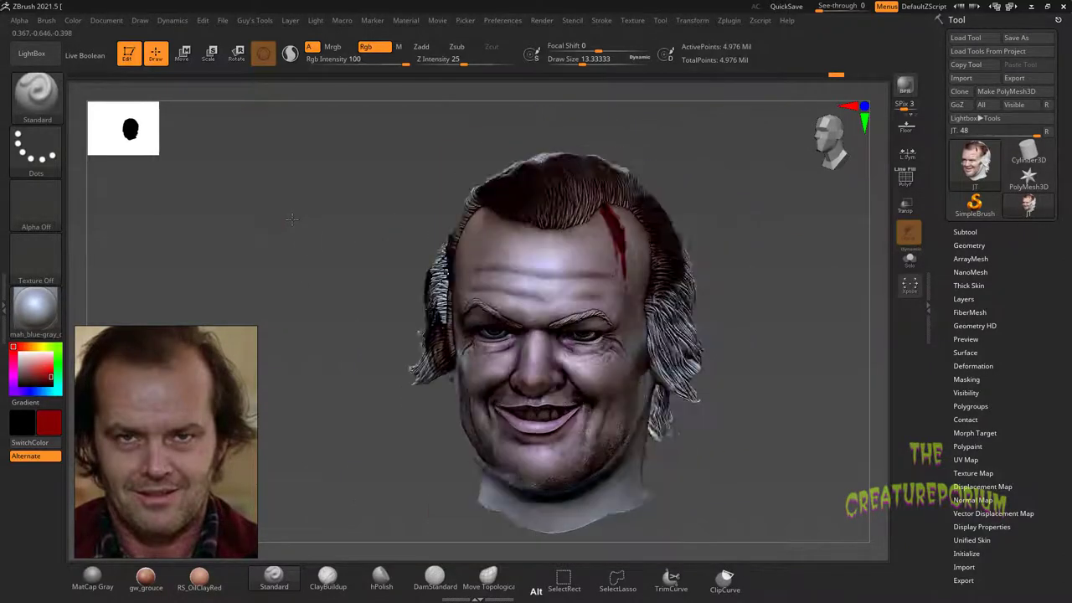
mouse_move(276, 230)
shift+mouse_down()
mouse_move(285, 224)
mouse_move(277, 229)
mouse_move(292, 249)
mouse_move(311, 233)
mouse_move(287, 213)
shift+mouse_up()
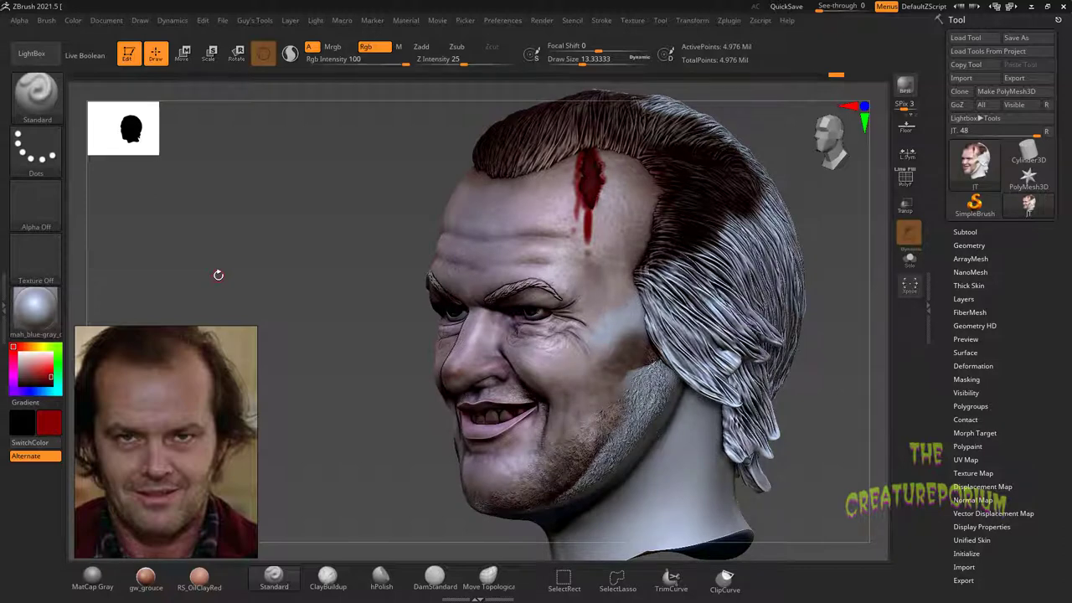
Tilt and shift the Spotlight photo over the side of the face and try to paint the temple in front of the hair.
key(shift+z)
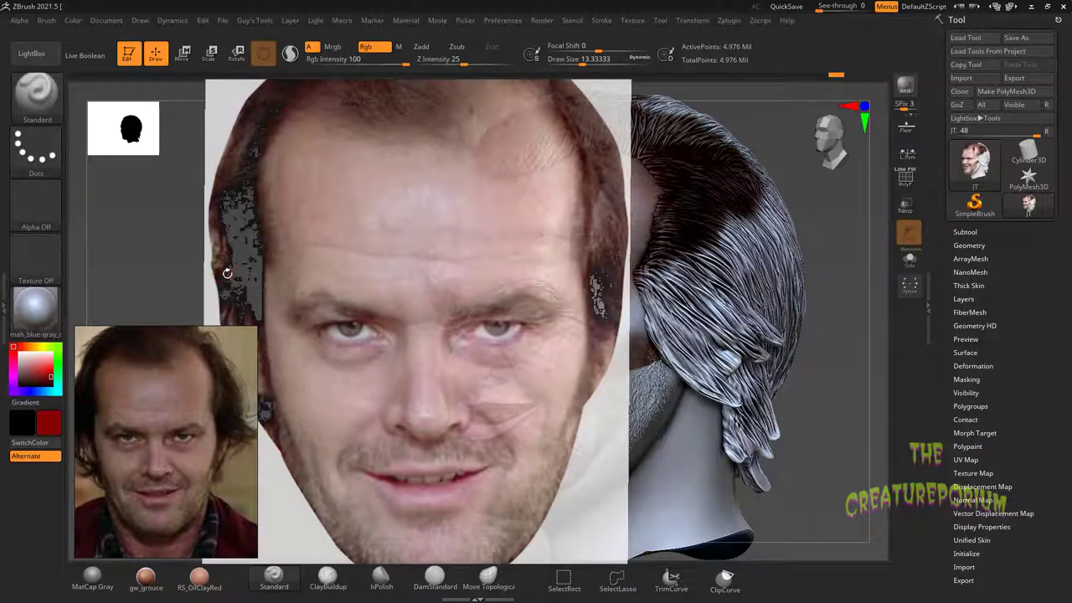
key(z)
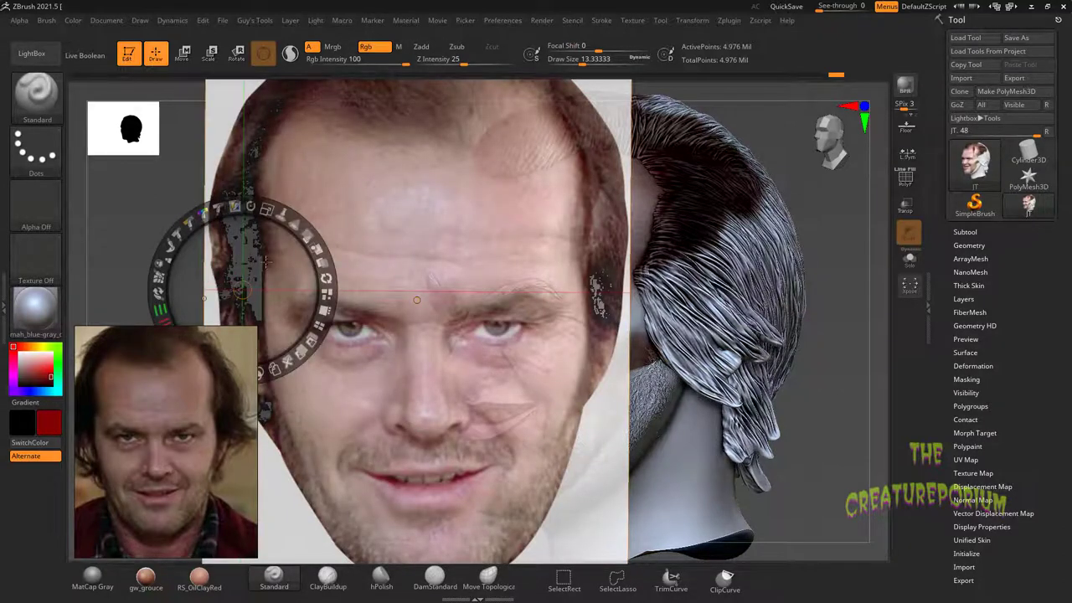
drag(268, 257, 341, 289)
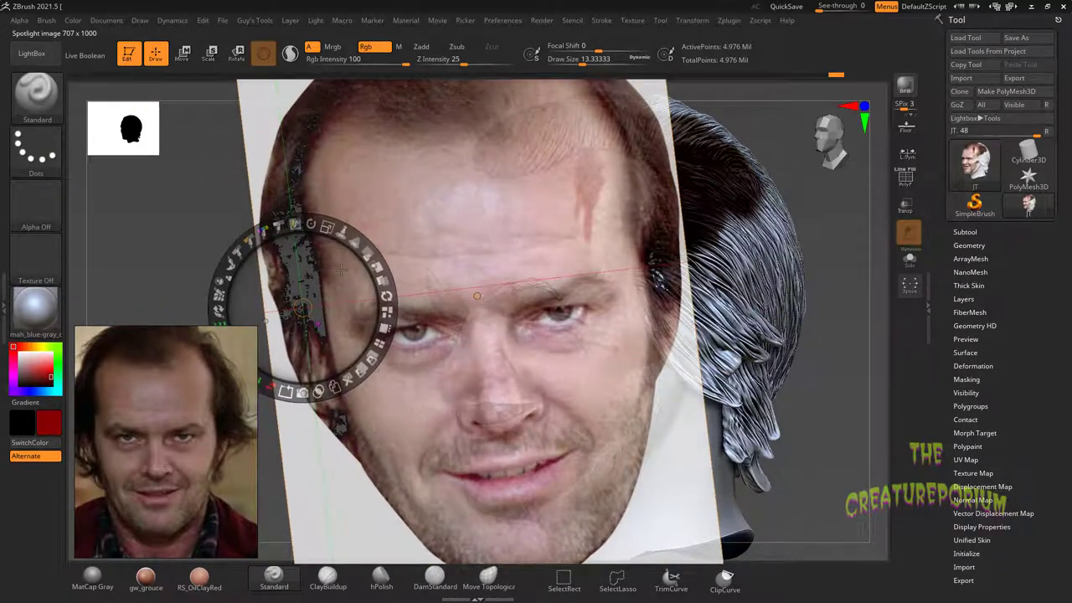
key(z)
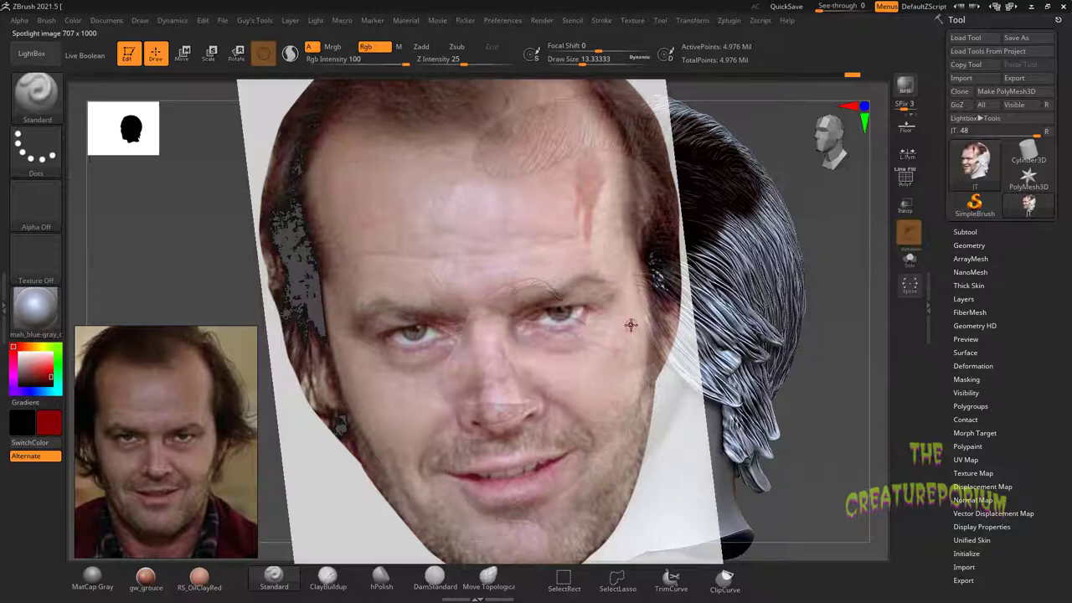
key(shift+z)
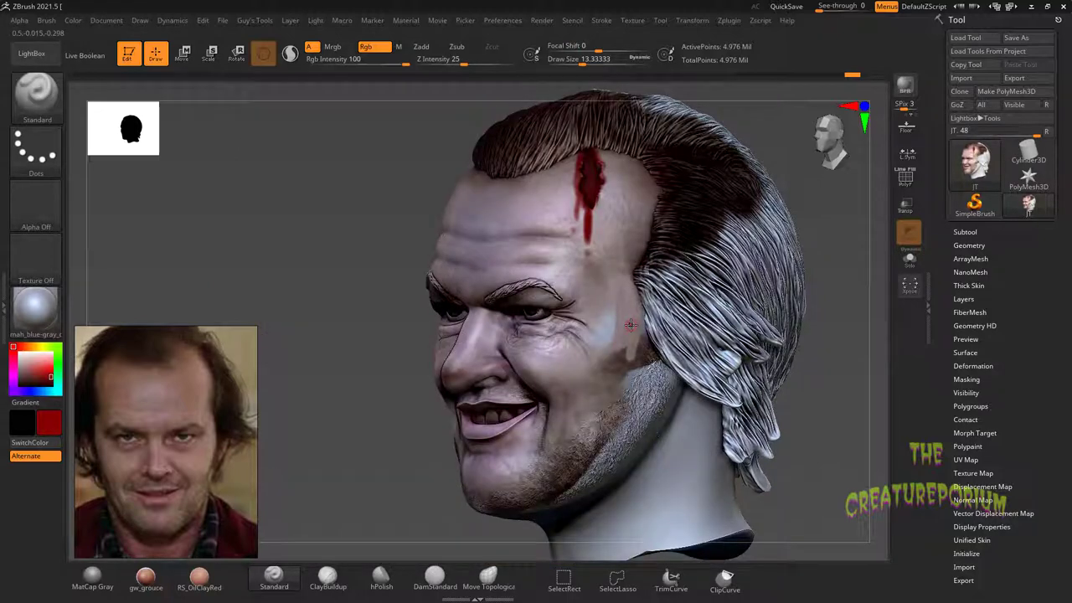
key(shift+z)
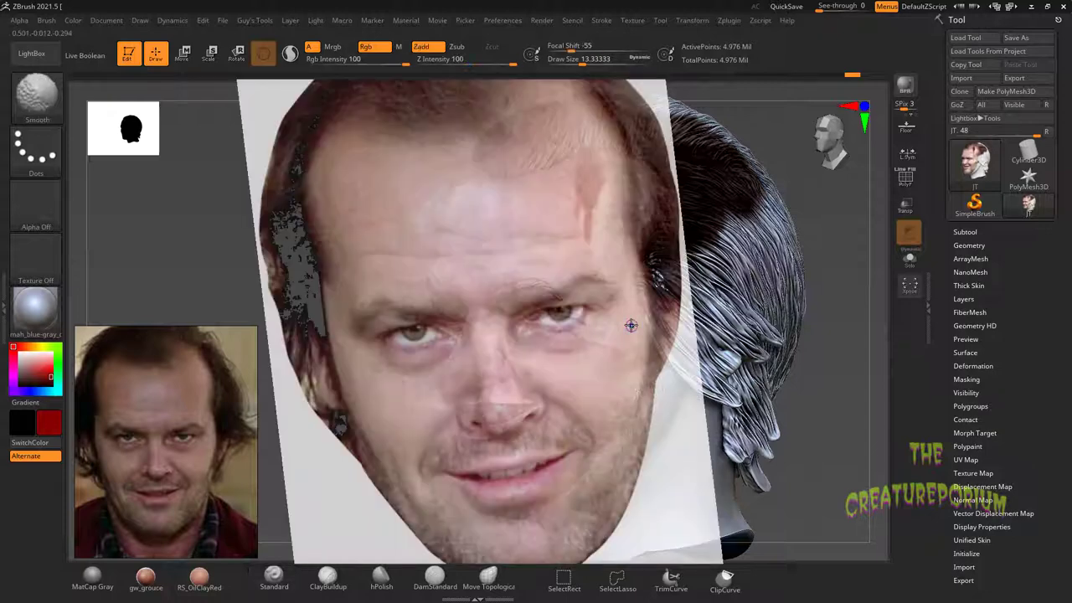
key(shift+z)
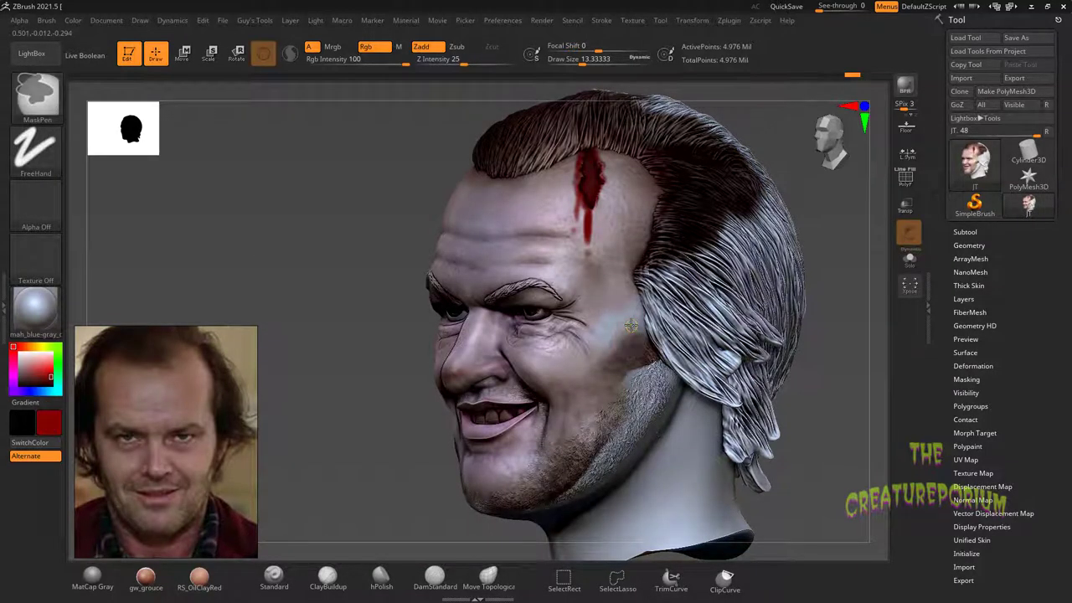
Bring up the Spotlight hair photo and place it over the side hair on the wounded side of the head, seen in profile.
drag(311, 220, 377, 227)
drag(272, 220, 226, 228)
alt+drag(227, 228, 272, 240)
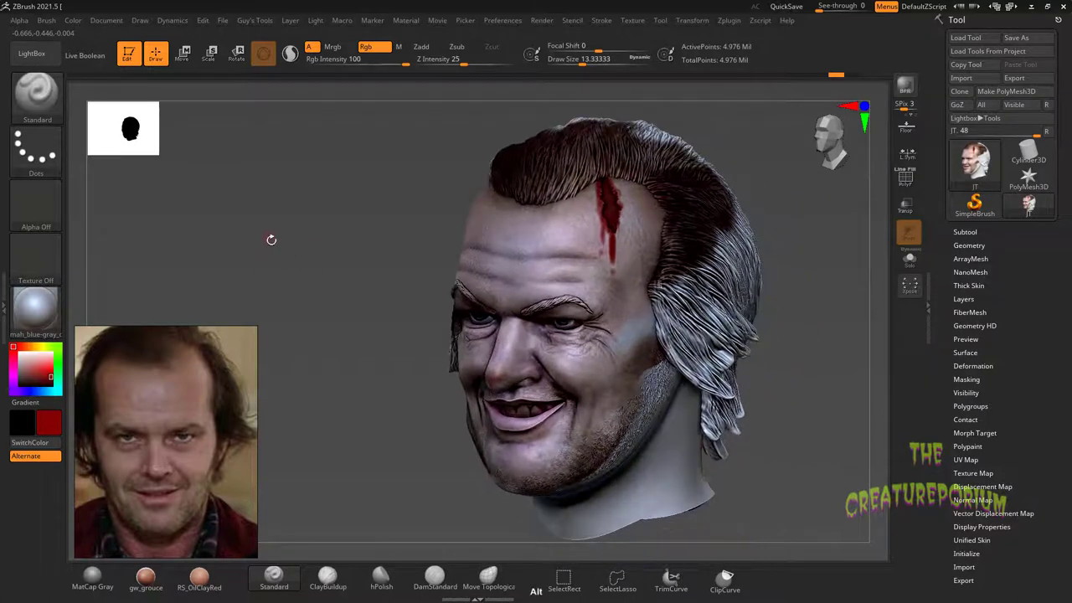
drag(222, 264, 216, 268)
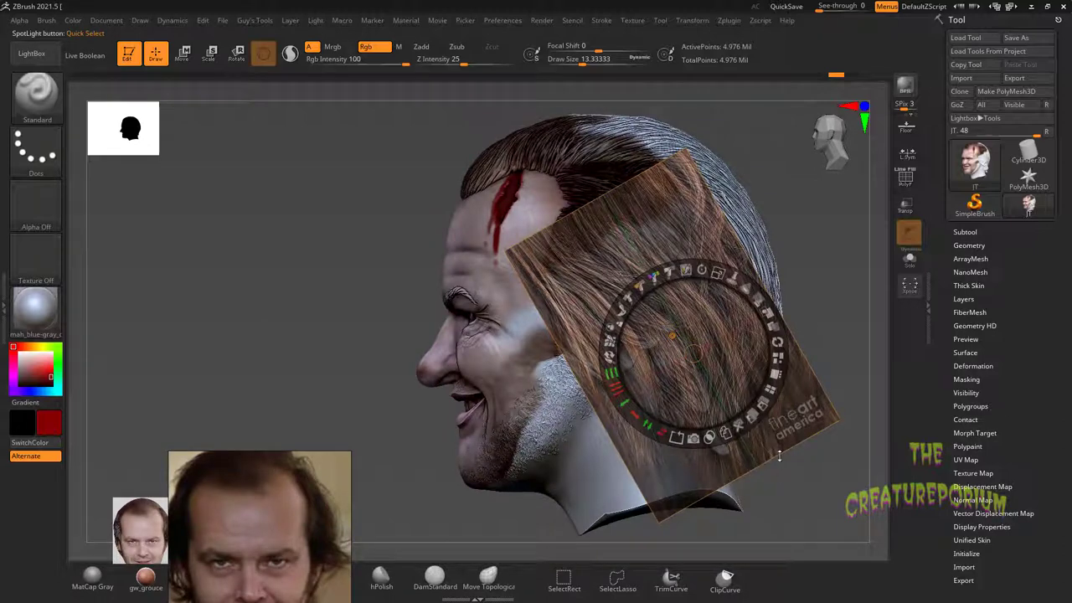
click(350, 303)
mouse_move(329, 311)
mouse_down()
mouse_move(347, 297)
mouse_move(316, 285)
mouse_move(344, 297)
mouse_move(334, 309)
mouse_up()
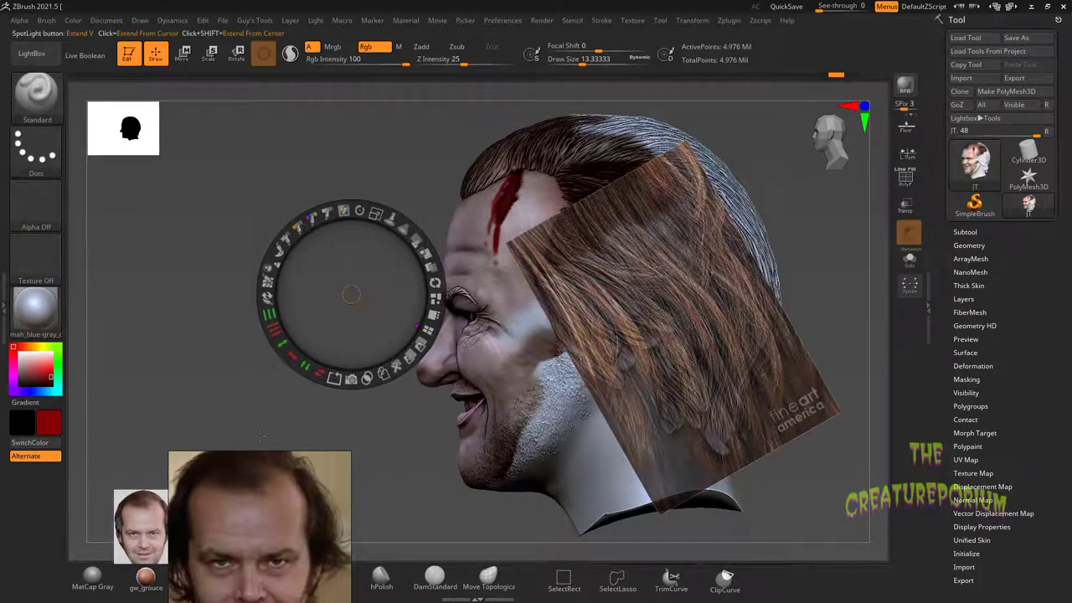
Enlarge the brush to a draw size of about 94 and paint the hair texture over the side hair in profile.
key(shift+z)
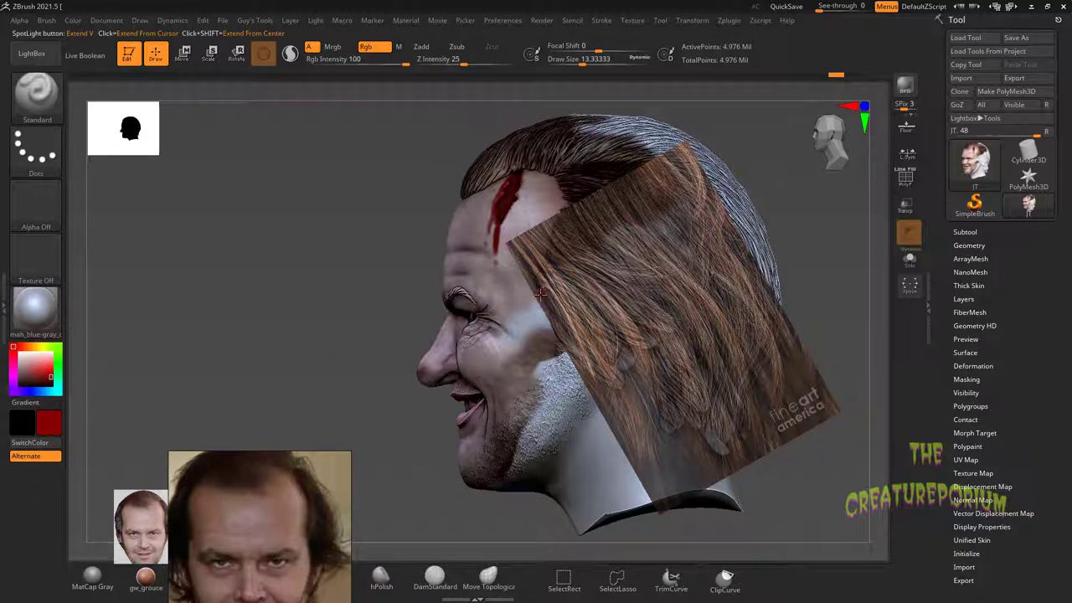
key(space)
drag(484, 290, 509, 290)
mouse_move(593, 293)
mouse_down()
mouse_move(634, 322)
mouse_move(600, 359)
mouse_up()
mouse_move(590, 273)
mouse_down()
mouse_move(605, 261)
mouse_move(624, 278)
mouse_up()
drag(686, 345, 675, 381)
mouse_move(635, 250)
mouse_down()
mouse_move(675, 284)
mouse_move(683, 238)
mouse_move(724, 281)
mouse_up()
drag(699, 242, 737, 283)
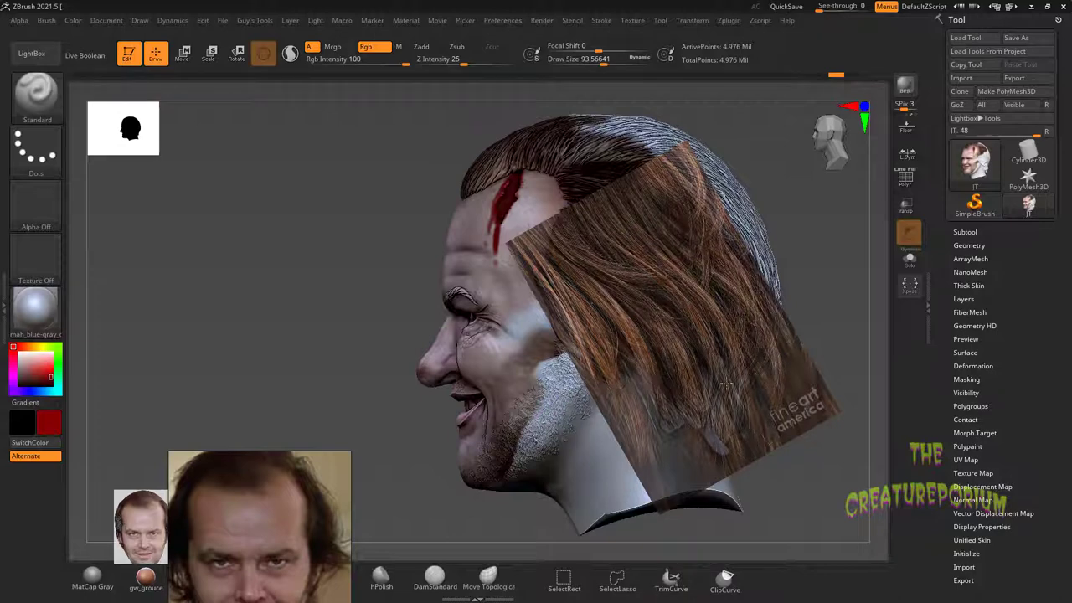
mouse_move(726, 385)
mouse_down()
mouse_move(715, 428)
mouse_move(670, 417)
mouse_up()
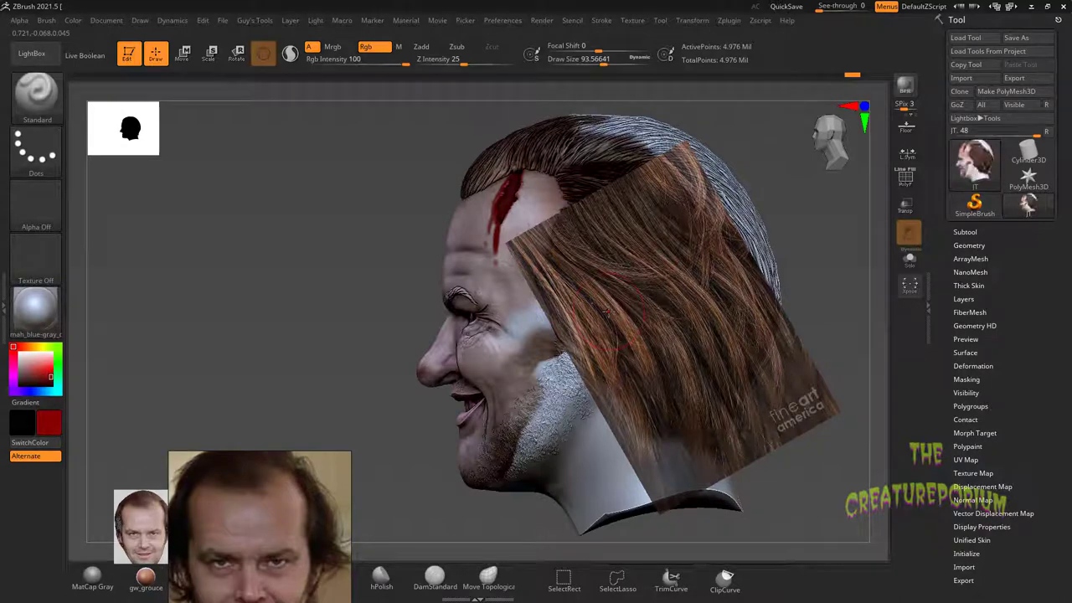
Lower the Spotlight opacity and paint the hair texture onto the side locks from a three-quarter front view.
drag(349, 304, 225, 215)
alt+drag(194, 151, 402, 130)
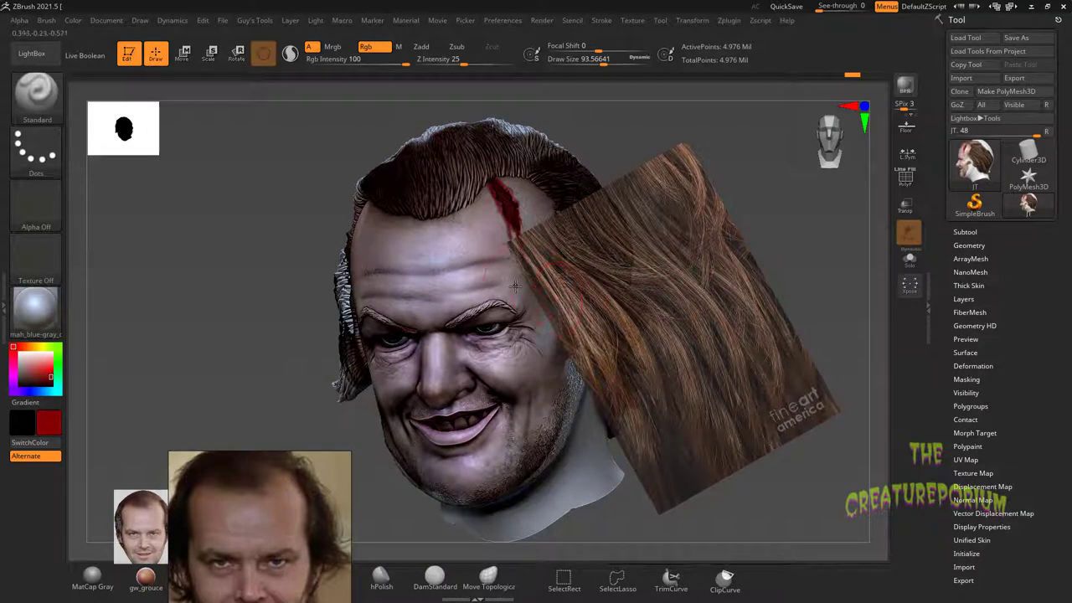
key(shift+z)
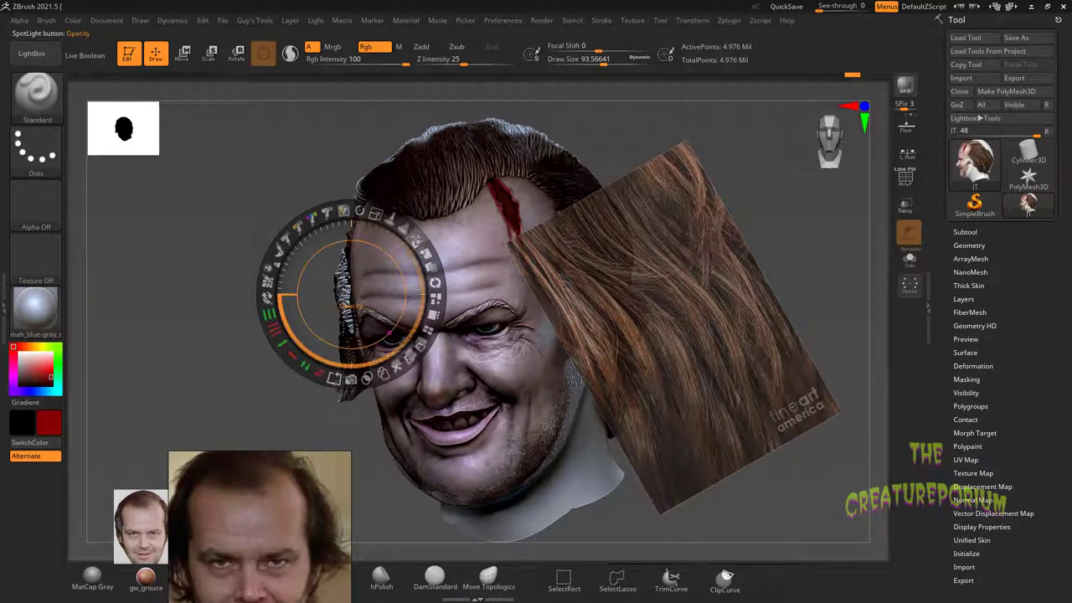
drag(415, 240, 370, 218)
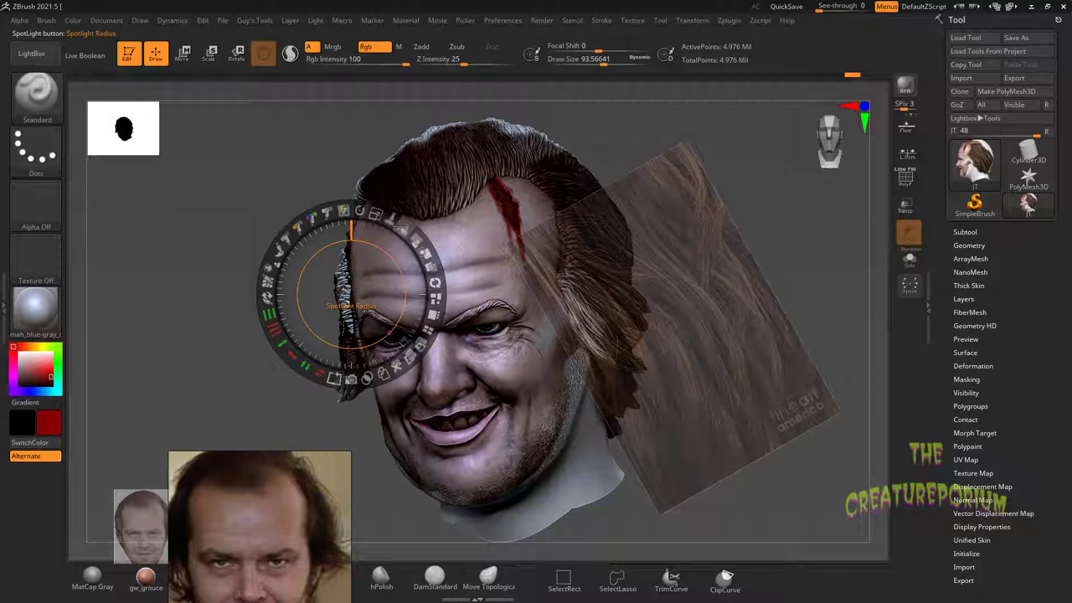
mouse_move(402, 228)
mouse_down()
mouse_move(425, 247)
mouse_move(402, 232)
mouse_up()
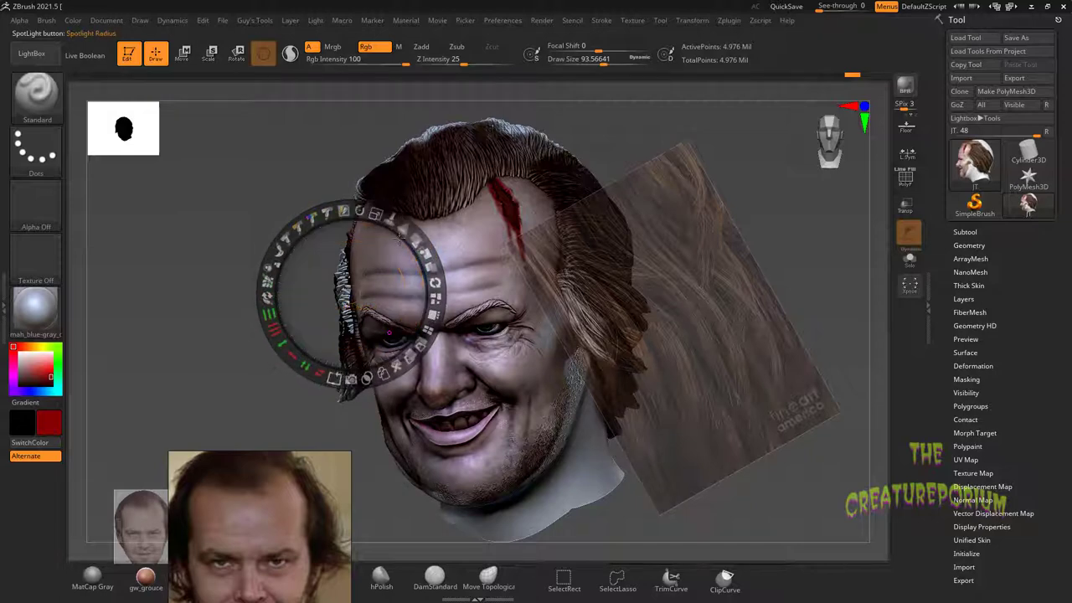
key(z)
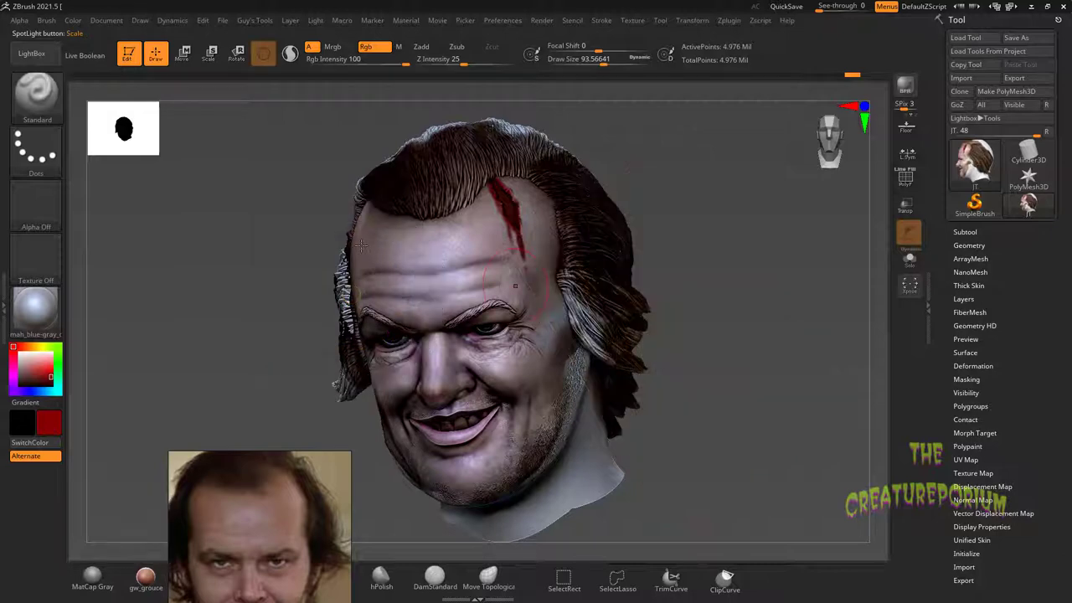
mouse_move(591, 293)
mouse_down()
mouse_move(616, 355)
mouse_move(589, 310)
mouse_move(611, 263)
mouse_up()
drag(609, 344, 637, 408)
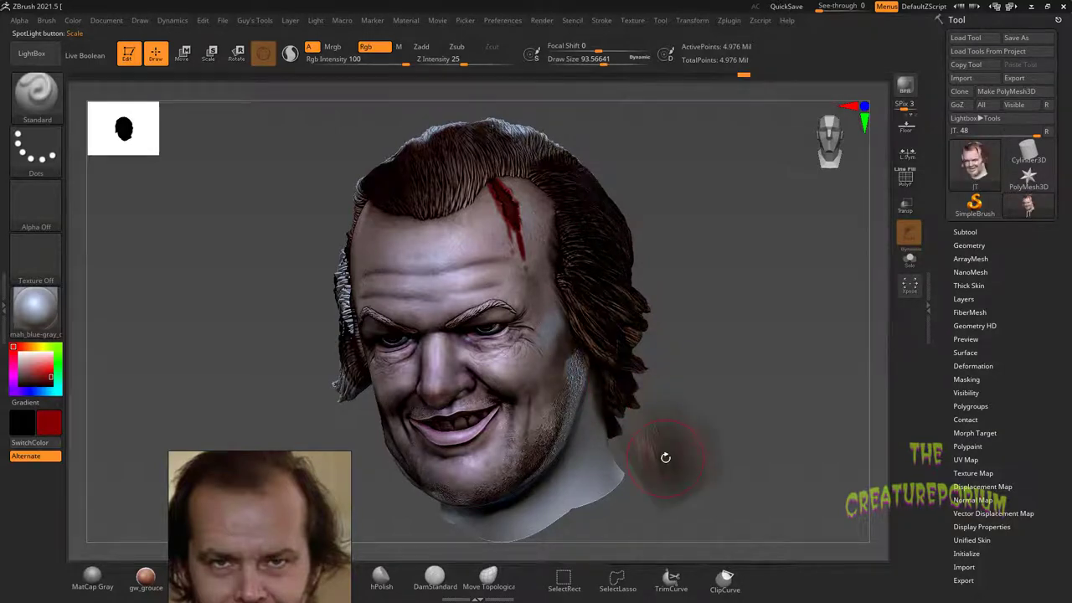
Reposition the Spotlight hair photo over the unpainted hair on the upper back of the head, seen from behind.
key(shift+z)
drag(221, 377, 193, 373)
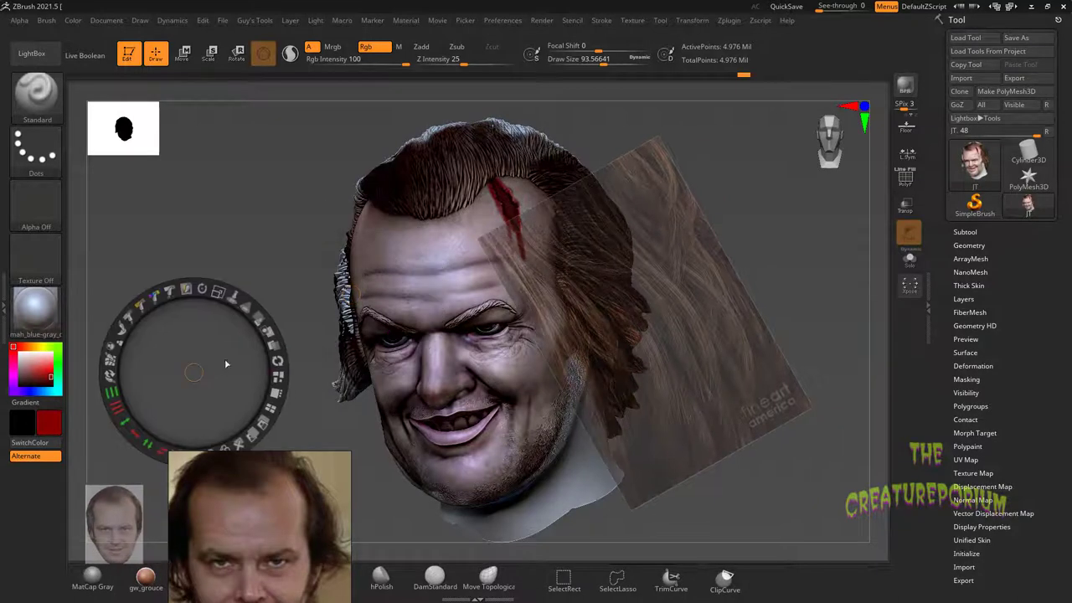
drag(234, 230, 300, 254)
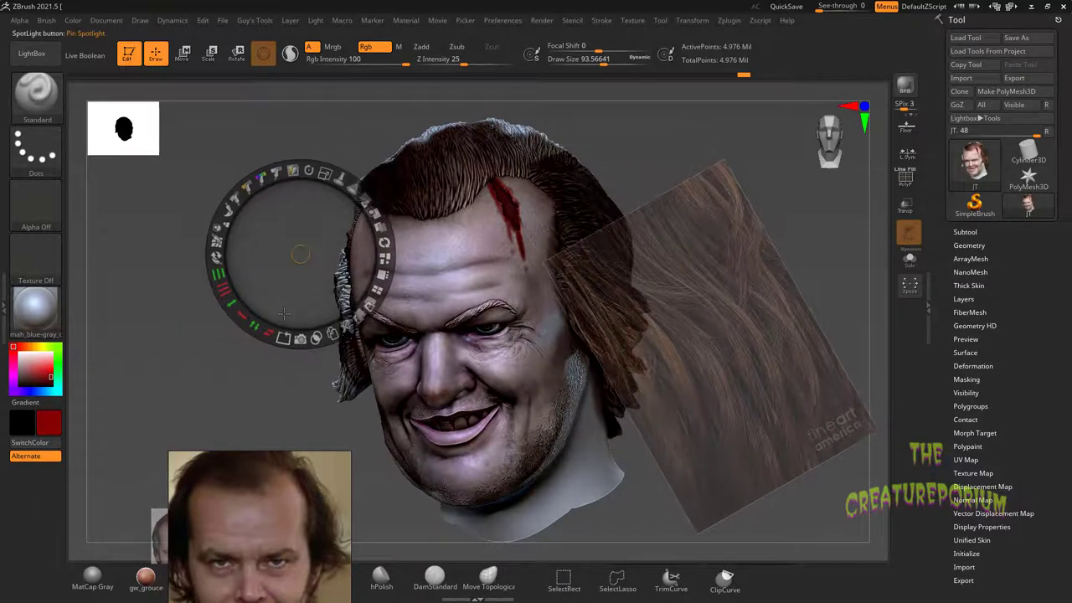
key(shift+z)
mouse_move(277, 325)
mouse_down()
mouse_move(250, 306)
mouse_move(265, 332)
mouse_up()
alt+drag(382, 275, 240, 310)
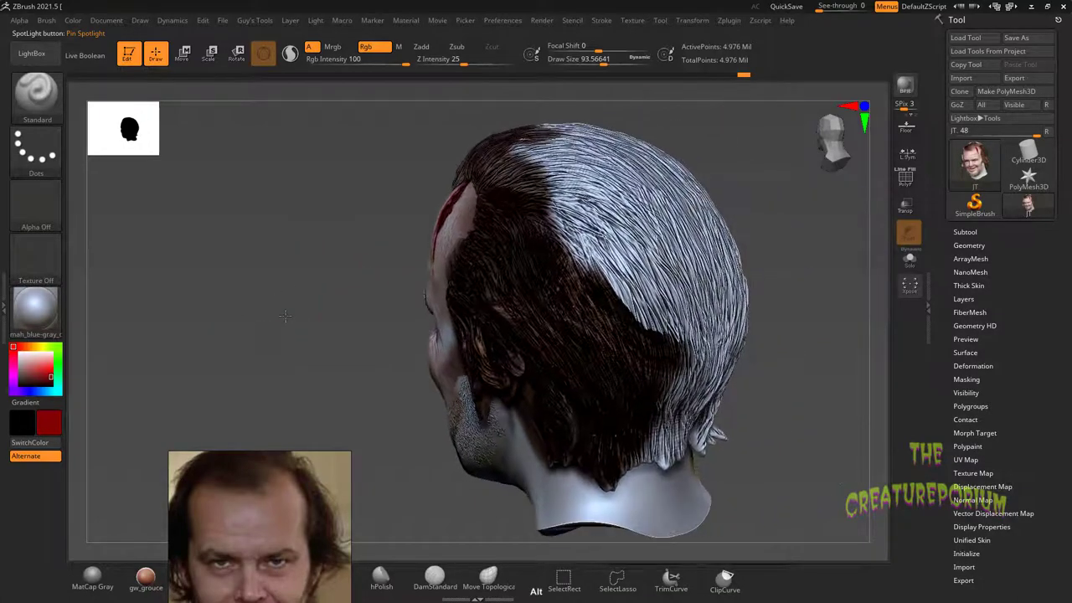
drag(287, 220, 296, 253)
alt+drag(296, 253, 294, 280)
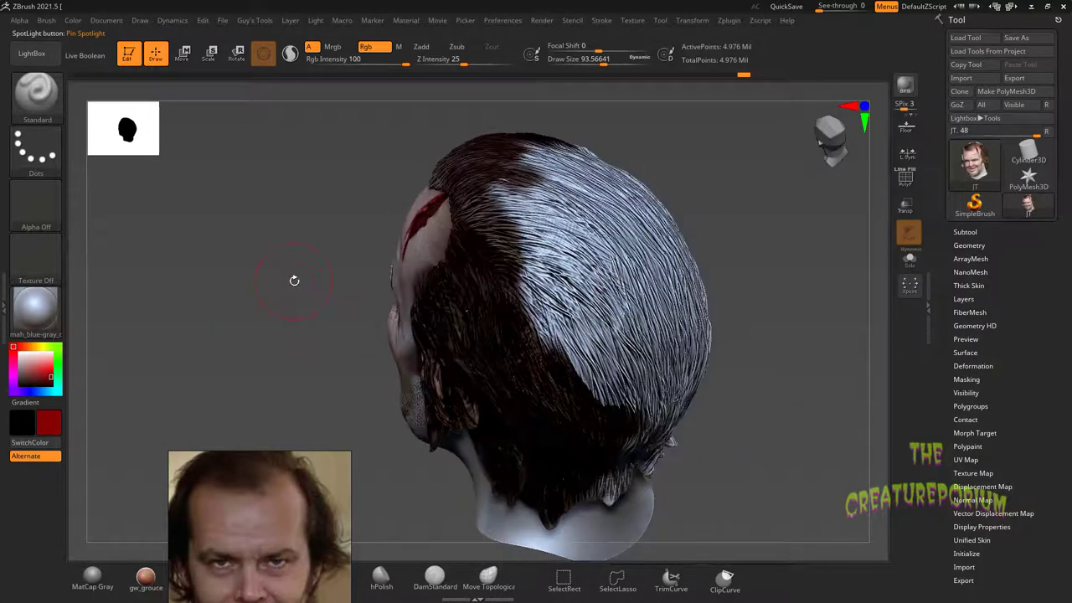
key(shift+z)
drag(347, 396, 211, 359)
drag(312, 250, 298, 250)
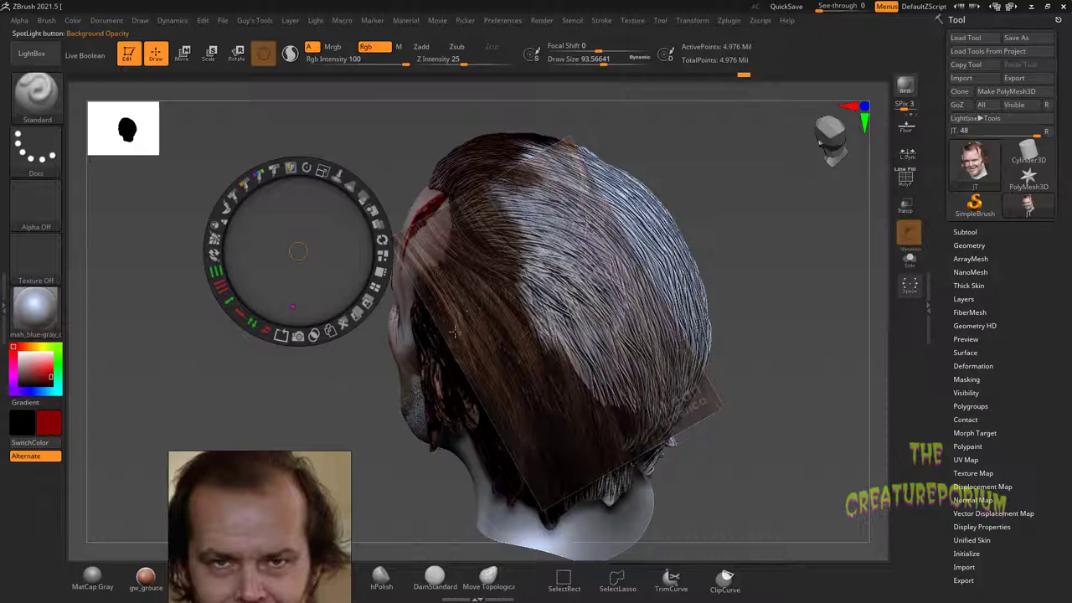
Paint the brown hair texture over the side and lower back of the hair behind the wounded side.
key(shift+z)
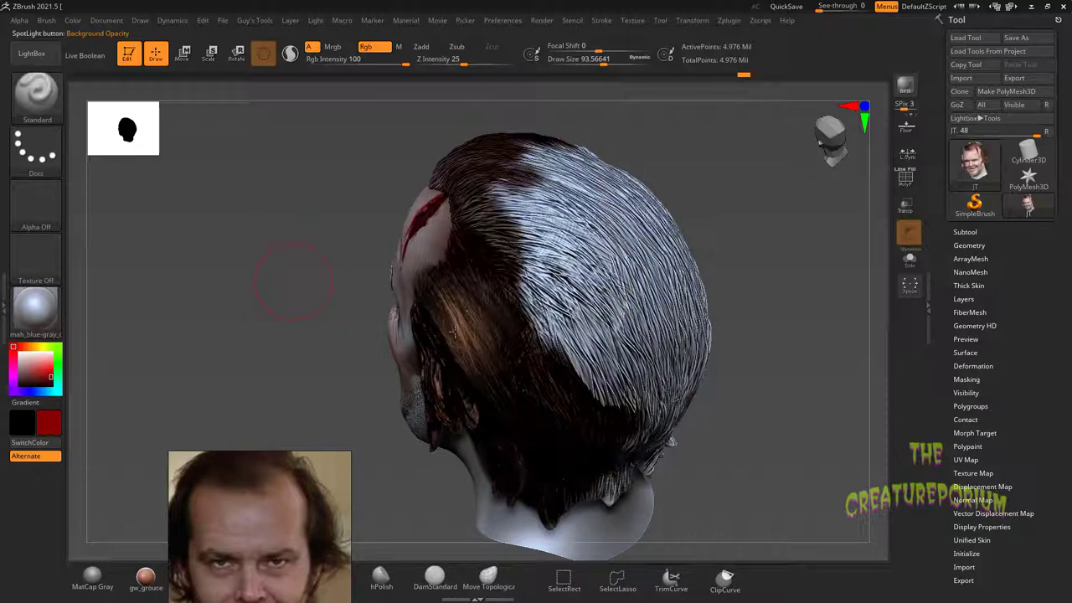
mouse_move(455, 331)
mouse_down()
mouse_move(470, 300)
mouse_move(502, 358)
mouse_move(474, 306)
mouse_up()
mouse_move(495, 355)
mouse_down()
mouse_move(515, 290)
mouse_move(536, 310)
mouse_move(520, 276)
mouse_move(584, 376)
mouse_move(601, 335)
mouse_move(520, 226)
mouse_move(486, 205)
mouse_move(573, 280)
mouse_move(634, 402)
mouse_up()
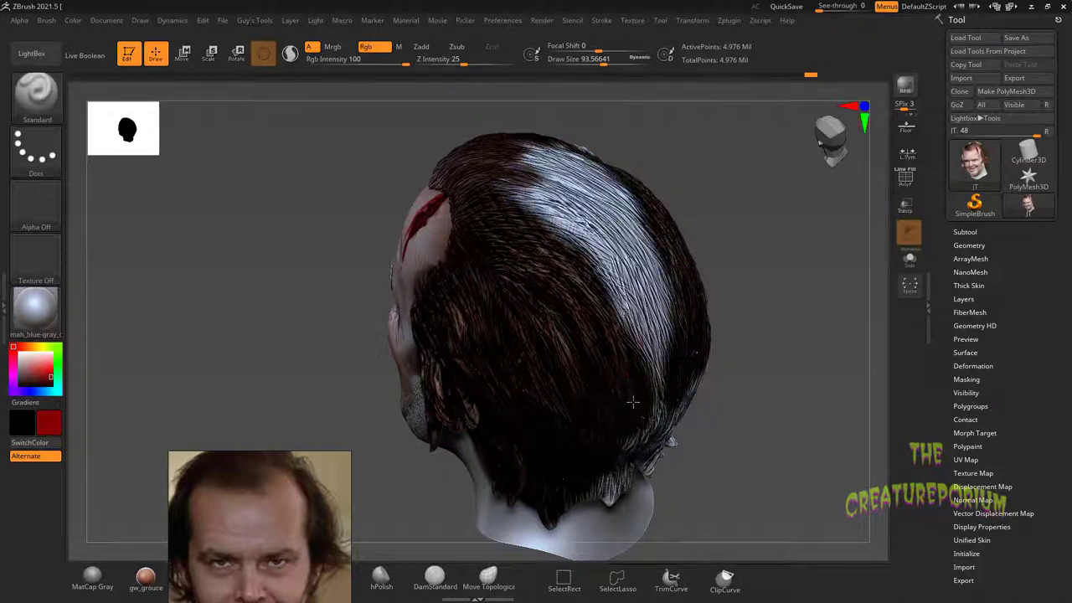
Paint the hair texture over the middle of the back of the head and the unpainted patch on the crown.
drag(315, 274, 338, 275)
mouse_move(391, 347)
alt+mouse_down()
mouse_move(306, 263)
mouse_move(356, 280)
alt+mouse_up()
mouse_move(547, 350)
mouse_down()
mouse_move(586, 381)
mouse_move(582, 427)
mouse_move(562, 407)
mouse_move(541, 436)
mouse_move(556, 417)
mouse_move(567, 336)
mouse_move(565, 258)
mouse_move(544, 232)
mouse_move(545, 197)
mouse_move(549, 226)
mouse_up()
alt+drag(366, 224, 319, 314)
drag(319, 315, 359, 342)
drag(483, 235, 474, 220)
mouse_move(407, 257)
mouse_down()
mouse_move(459, 219)
mouse_move(493, 216)
mouse_move(510, 234)
mouse_up()
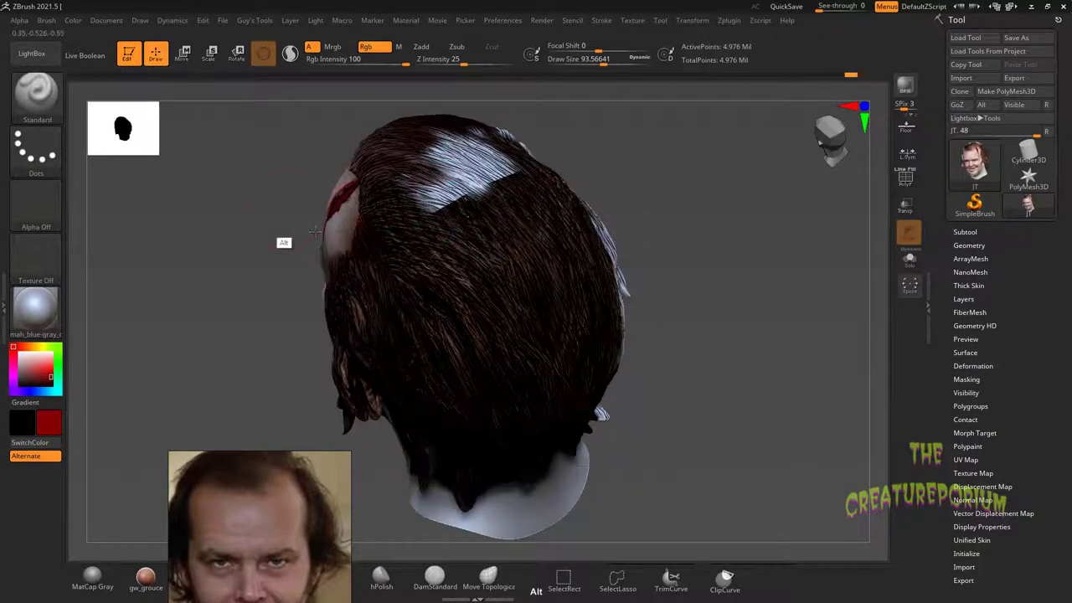
mouse_move(285, 209)
alt+mouse_down()
mouse_move(392, 292)
mouse_move(411, 257)
alt+mouse_up()
mouse_move(548, 258)
mouse_down()
mouse_move(602, 251)
mouse_move(547, 208)
mouse_move(568, 217)
mouse_up()
Rotate and shift the Spotlight hair photo to follow the strands on the side of the head opposite the wound.
mouse_move(403, 254)
mouse_down()
mouse_move(390, 187)
mouse_move(284, 275)
mouse_move(283, 238)
mouse_up()
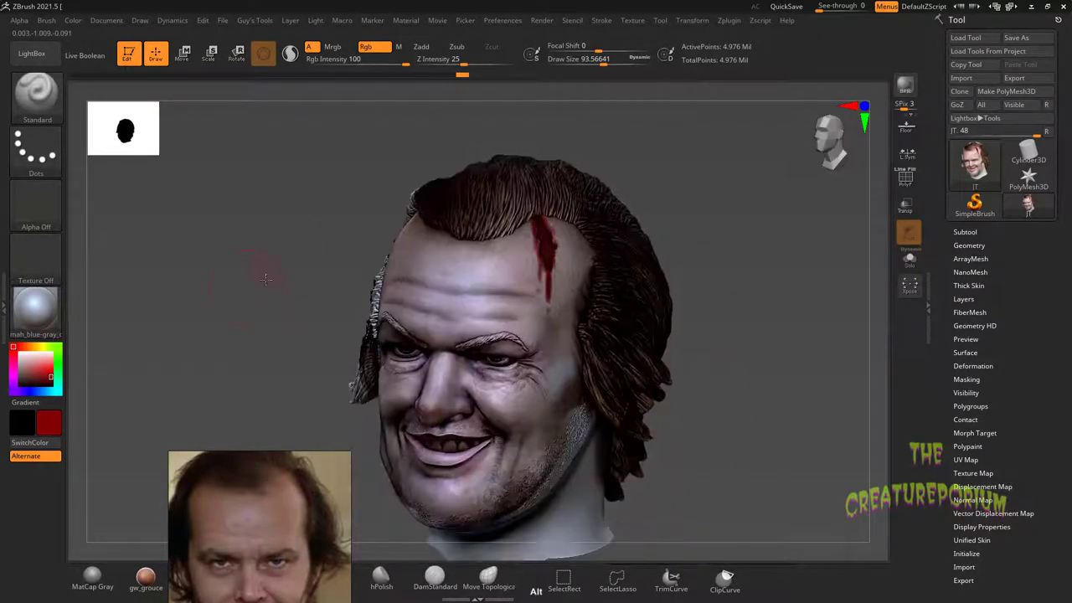
mouse_move(265, 275)
mouse_down()
mouse_move(234, 314)
mouse_move(272, 310)
mouse_up()
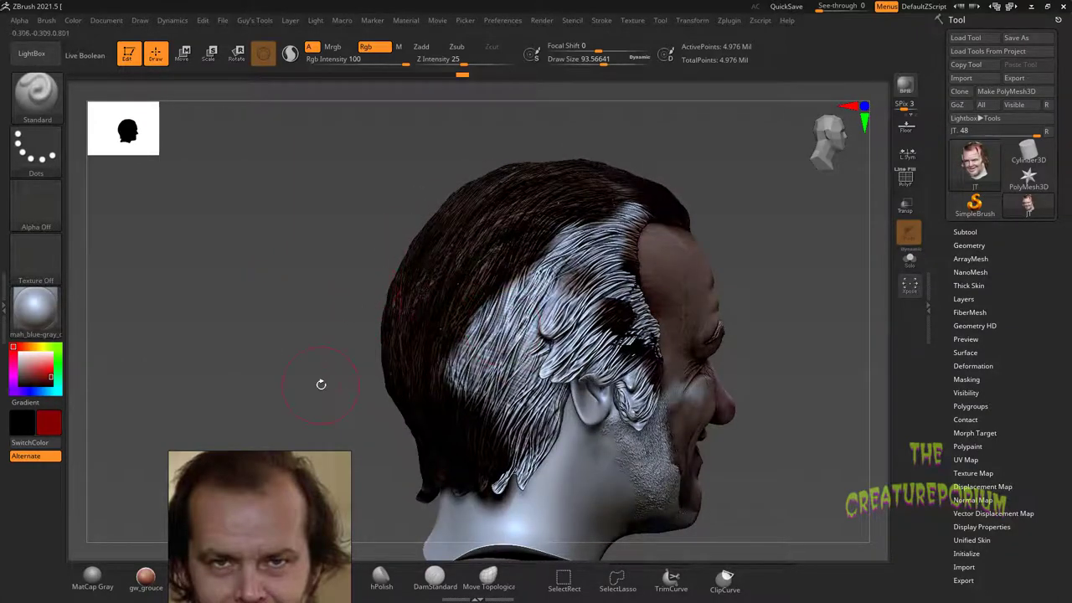
key(shift+z)
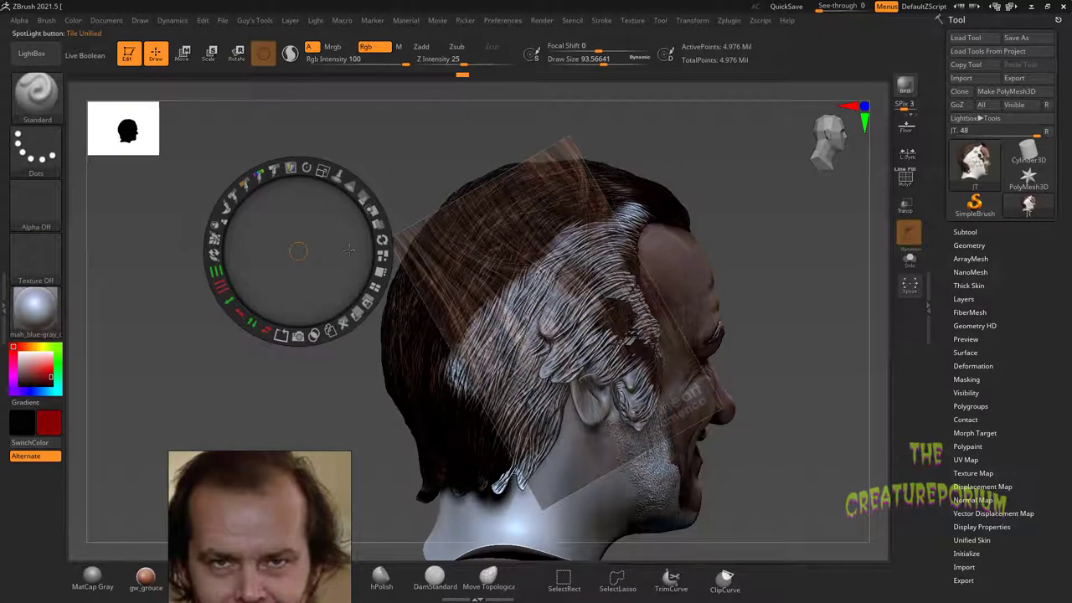
drag(310, 173, 247, 283)
drag(300, 226, 543, 453)
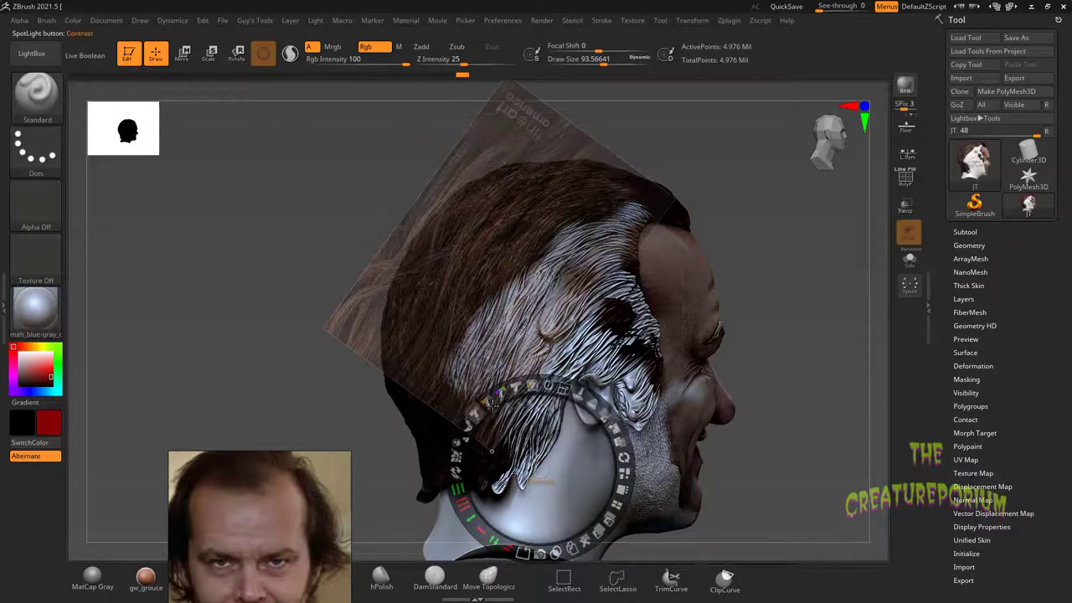
drag(553, 386, 570, 388)
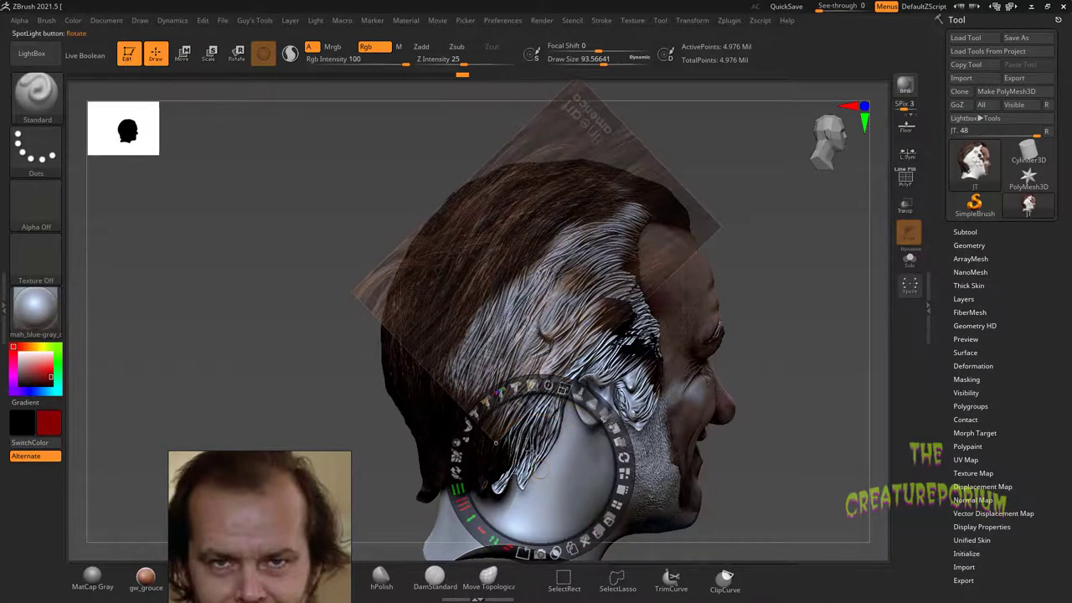
mouse_move(561, 480)
mouse_down()
mouse_move(589, 485)
mouse_move(563, 499)
mouse_up()
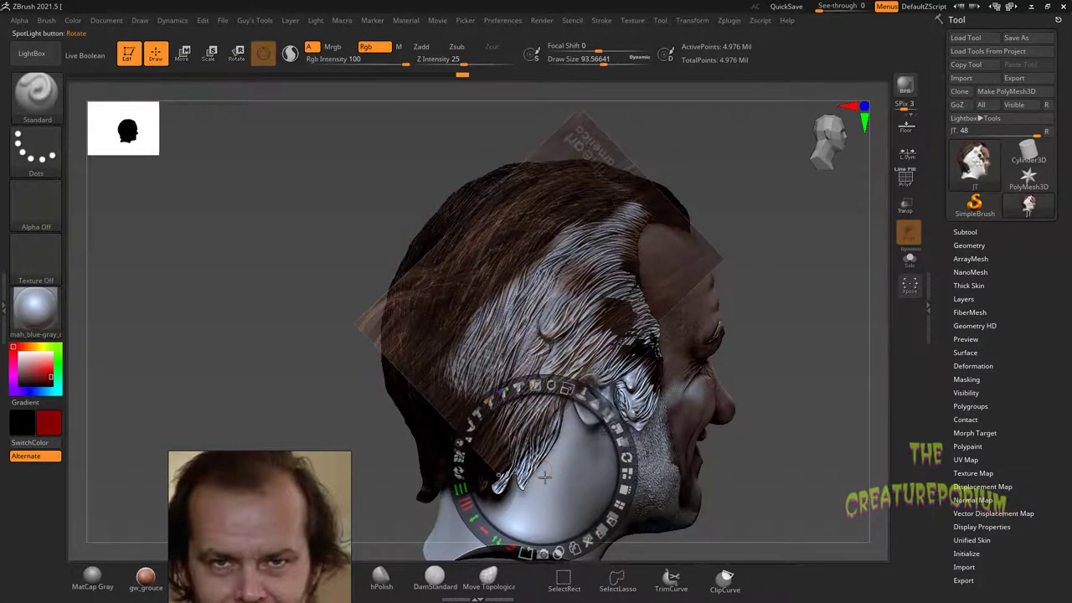
Paint the hair texture over the unpainted hair above and behind the ear on the unwounded side.
key(z)
mouse_move(543, 294)
mouse_down()
mouse_move(471, 353)
mouse_move(489, 456)
mouse_move(515, 465)
mouse_up()
mouse_move(545, 402)
mouse_down()
mouse_move(540, 355)
mouse_move(578, 342)
mouse_move(528, 382)
mouse_move(599, 281)
mouse_move(624, 289)
mouse_move(553, 255)
mouse_move(622, 210)
mouse_up()
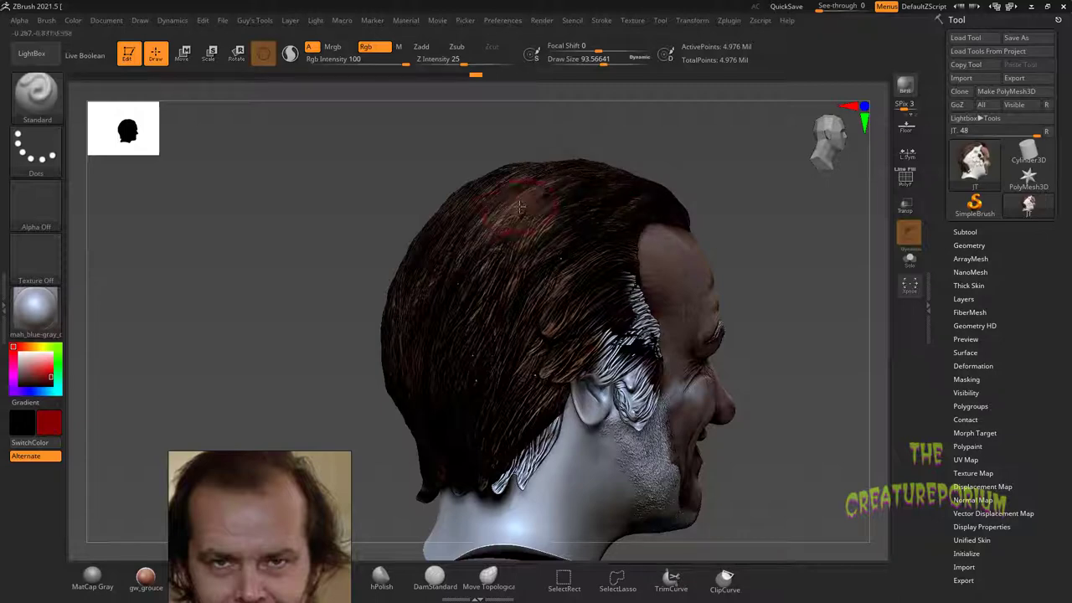
Paint the hair texture onto the sideburn locks around the ear and the loose strands at the nape.
drag(330, 277, 258, 252)
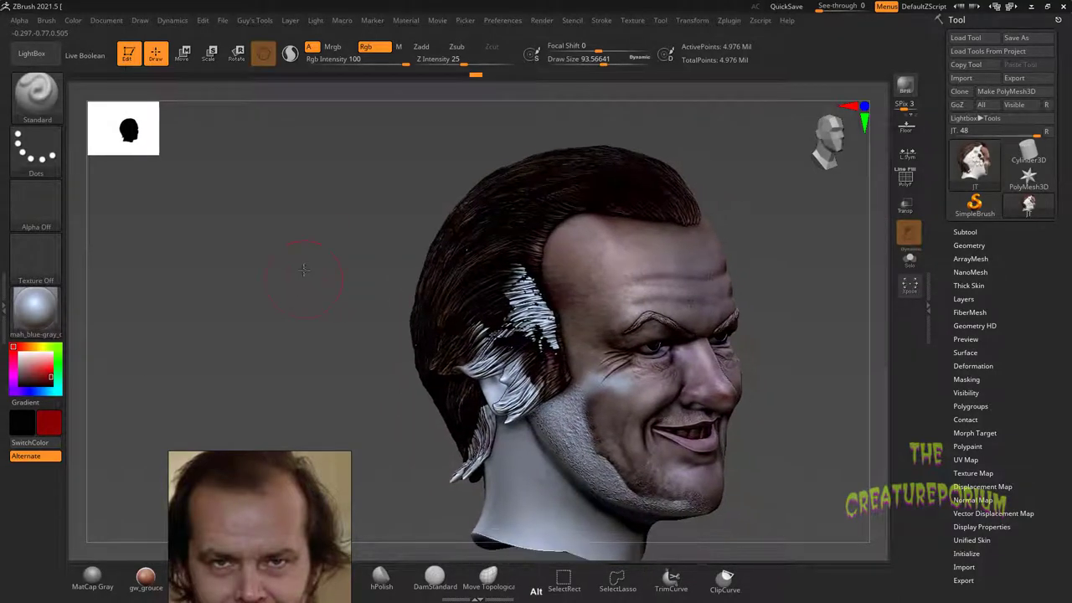
mouse_move(482, 291)
mouse_down()
mouse_move(531, 324)
mouse_move(525, 280)
mouse_up()
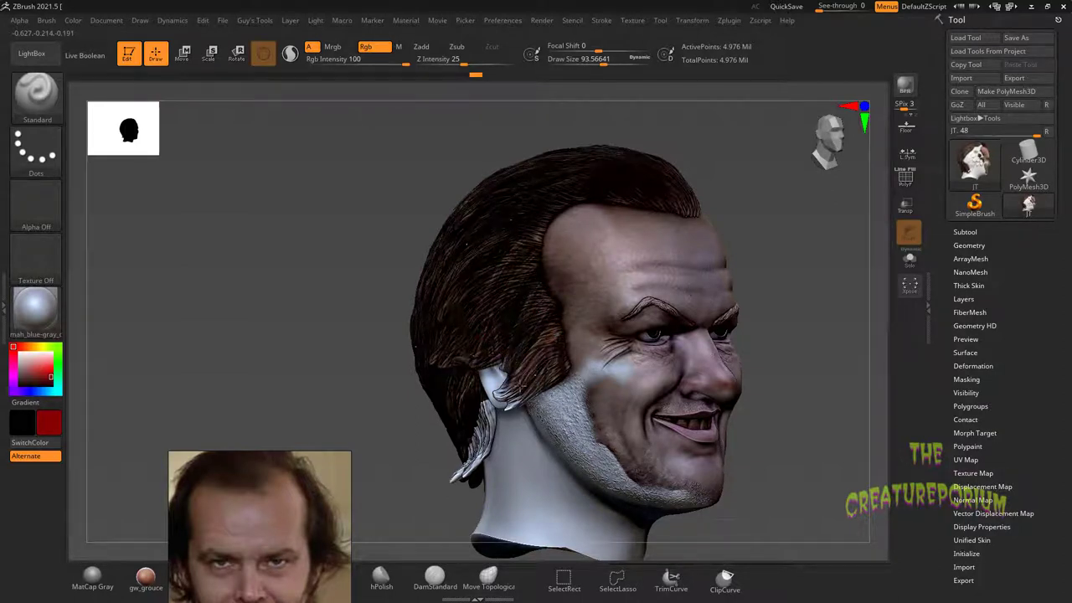
drag(472, 424, 480, 434)
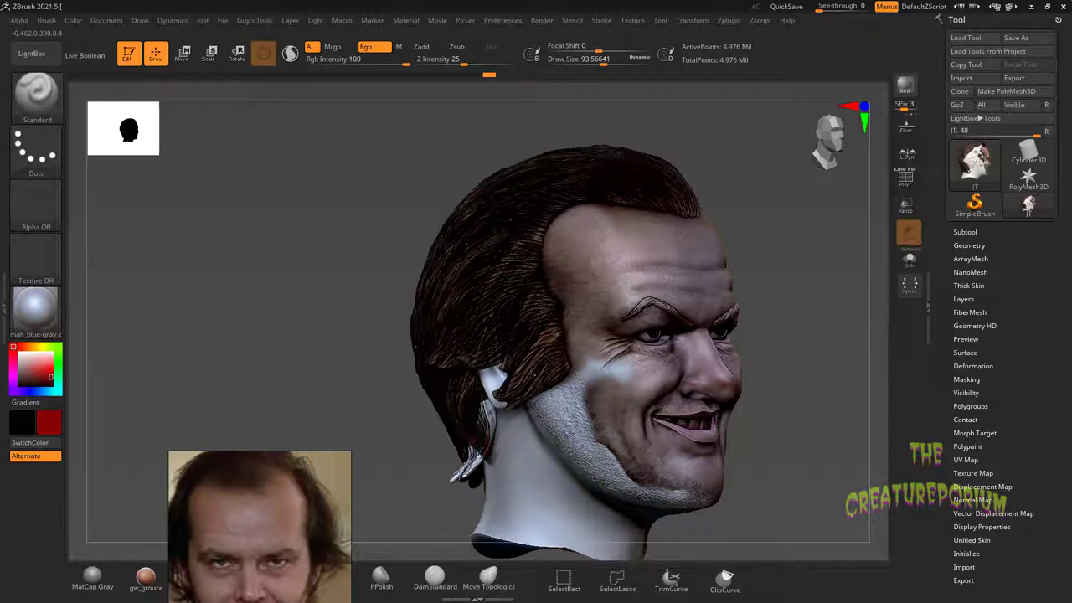
alt+drag(351, 369, 387, 293)
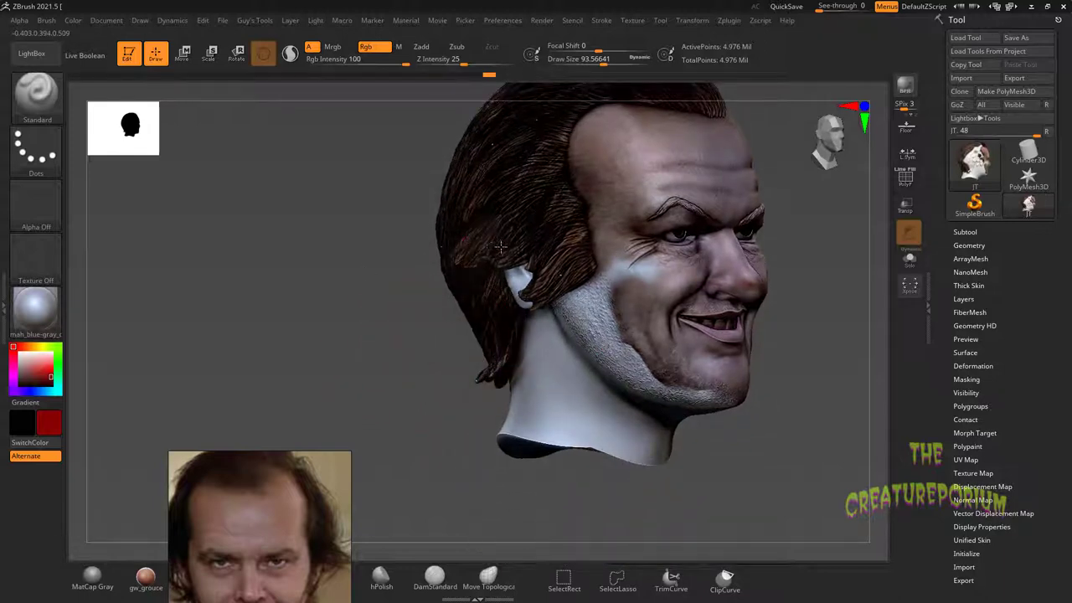
Scale down and rotate the Spotlight hair photo and place it over the eyebrow on the unwounded side.
mouse_move(346, 275)
mouse_down()
mouse_move(246, 319)
mouse_move(257, 321)
mouse_move(233, 321)
mouse_move(230, 282)
mouse_move(251, 296)
mouse_up()
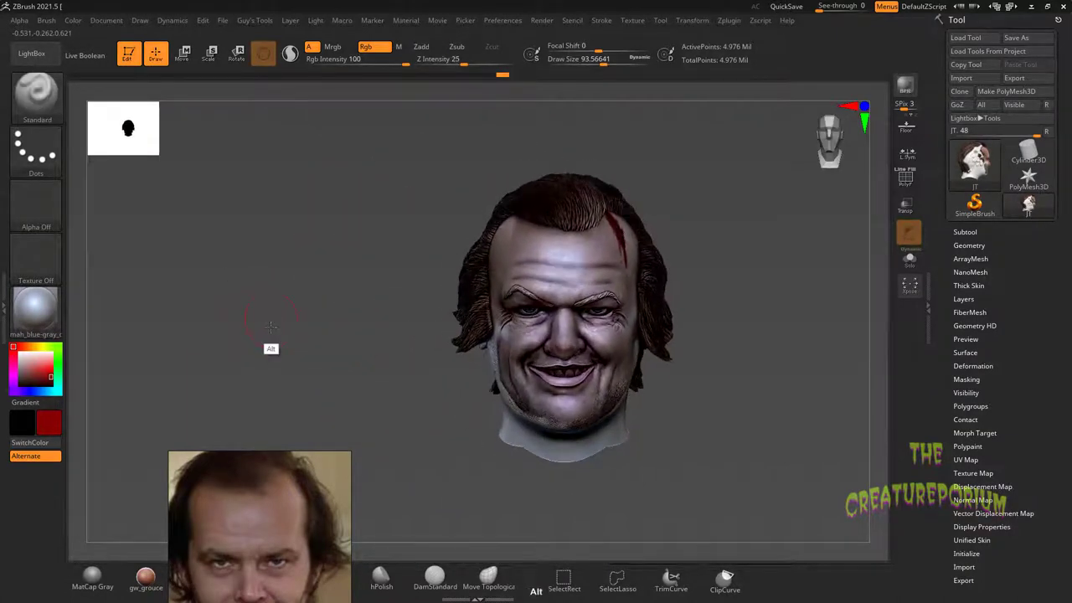
alt+drag(272, 320, 291, 364)
drag(339, 299, 301, 291)
drag(223, 309, 254, 342)
mouse_move(270, 285)
alt+mouse_down()
mouse_move(273, 310)
mouse_move(288, 307)
mouse_move(290, 382)
mouse_move(297, 301)
mouse_move(302, 452)
alt+mouse_up()
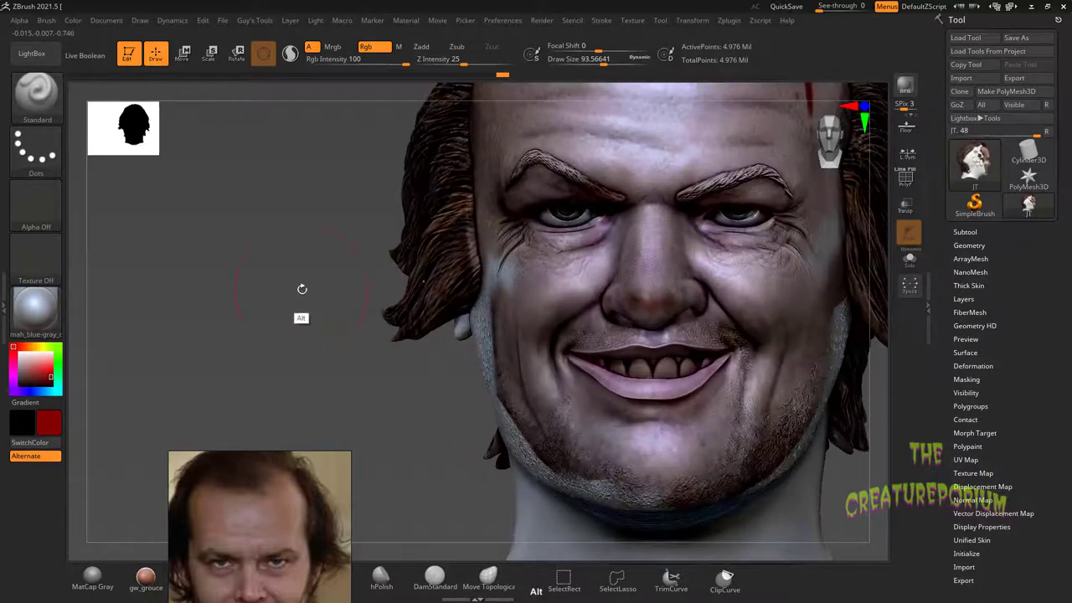
alt+drag(301, 290, 184, 390)
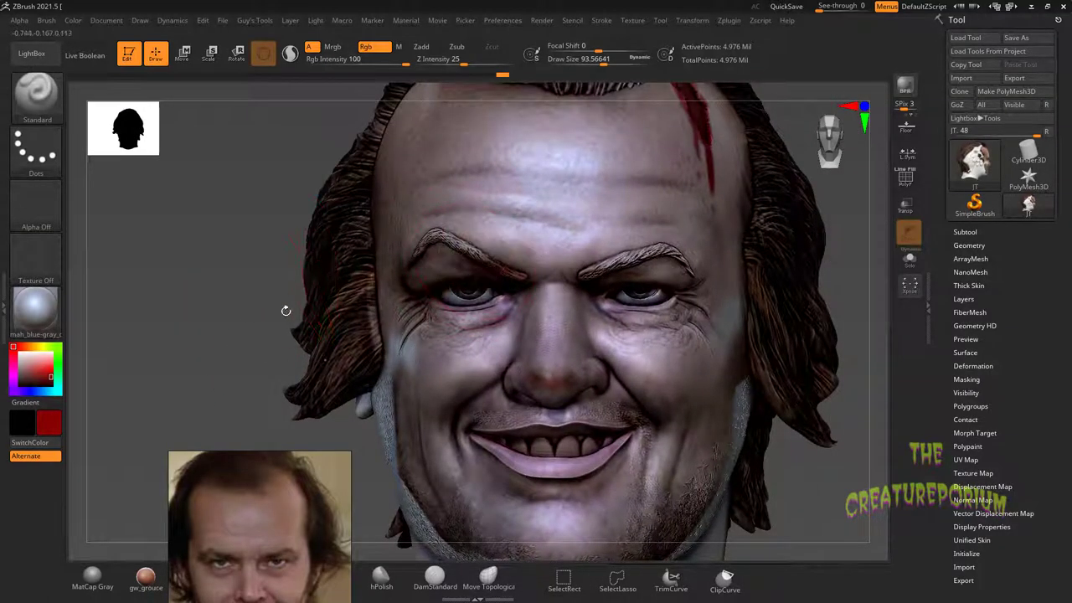
key(shift+z)
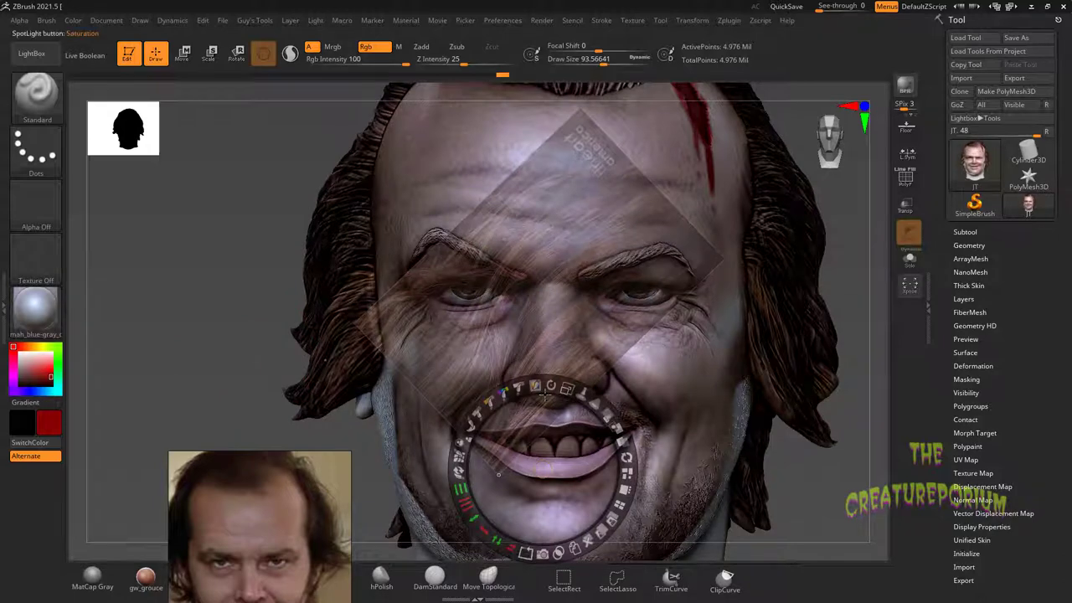
drag(567, 389, 609, 418)
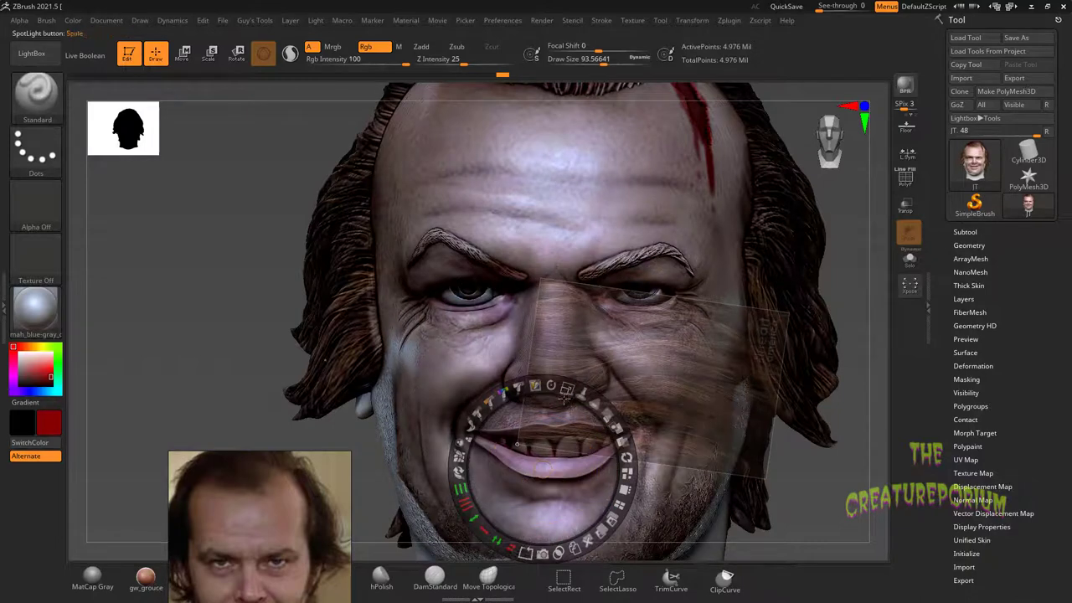
drag(567, 388, 345, 263)
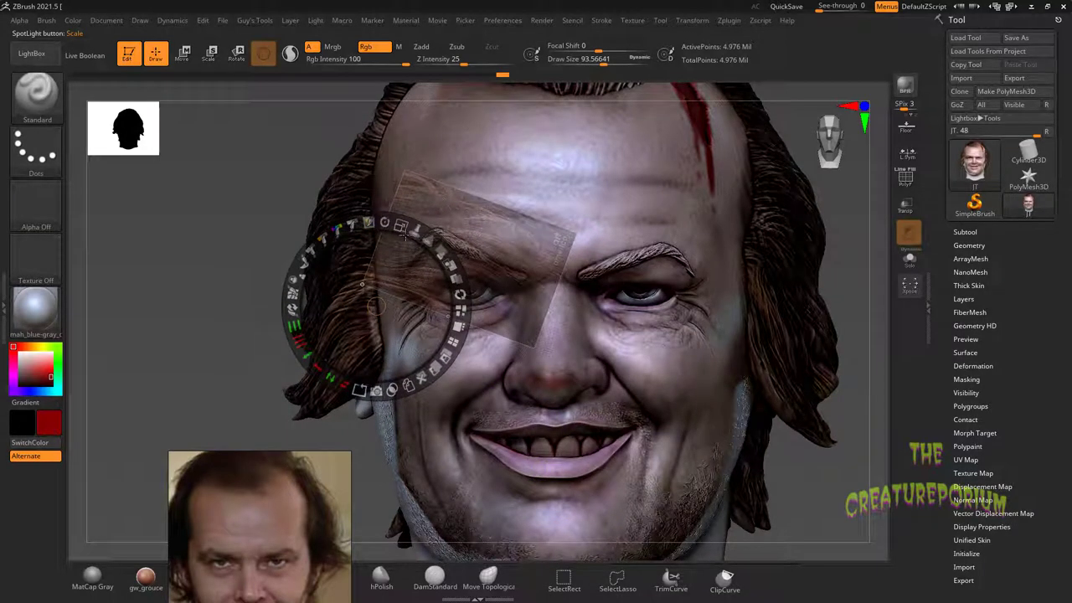
drag(403, 229, 357, 224)
drag(381, 303, 424, 284)
drag(454, 205, 470, 211)
drag(408, 254, 410, 247)
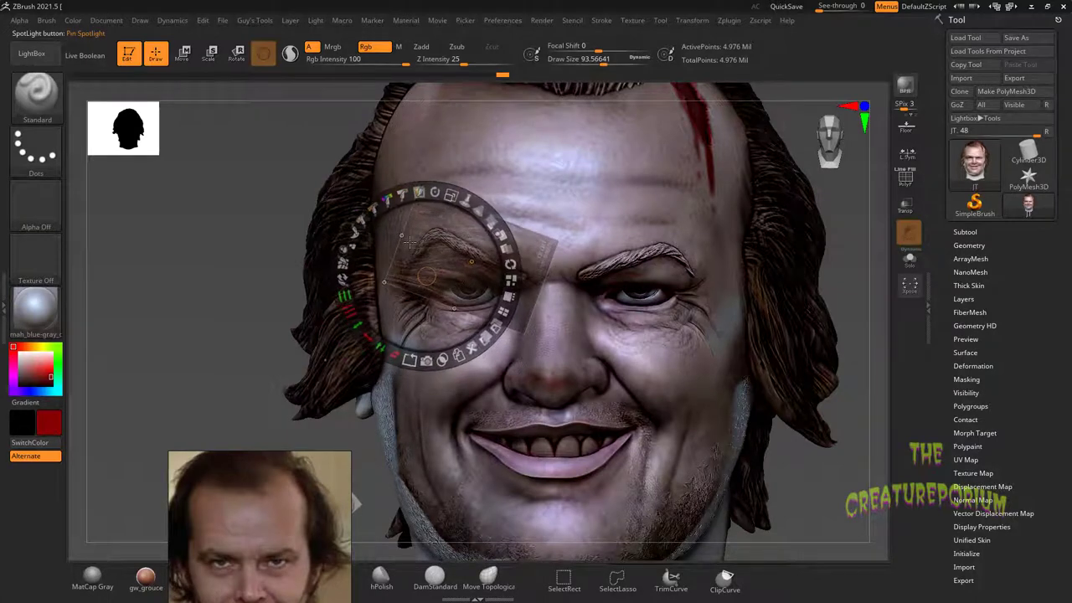
Try to paint the hair texture over the eyebrows with the large brush.
key(shift+z)
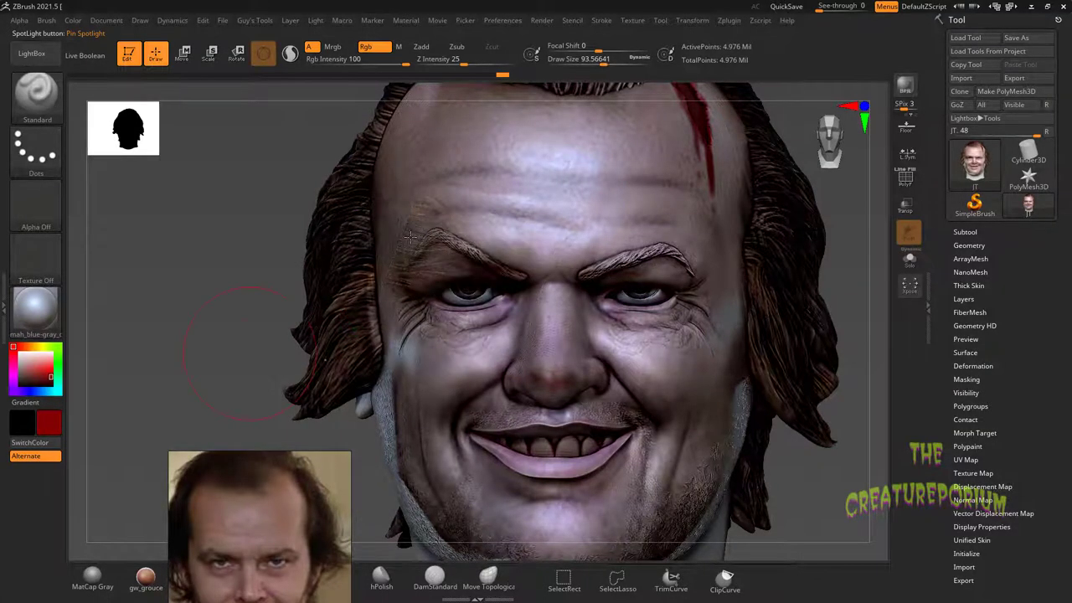
mouse_move(234, 304)
mouse_down()
mouse_move(248, 279)
mouse_move(232, 291)
mouse_up()
drag(445, 280, 460, 285)
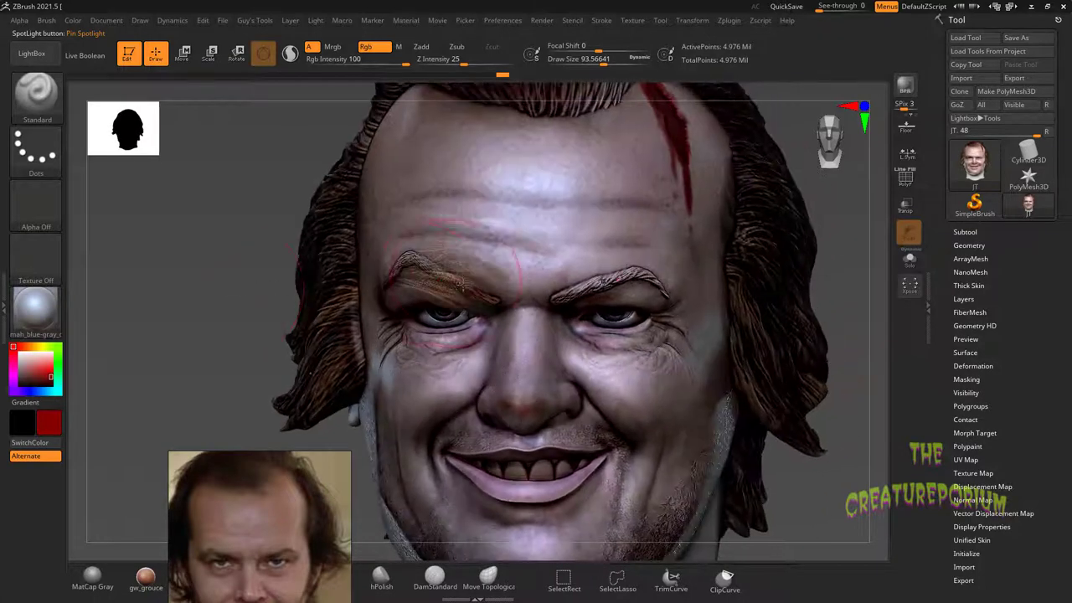
drag(258, 239, 261, 234)
drag(506, 290, 536, 276)
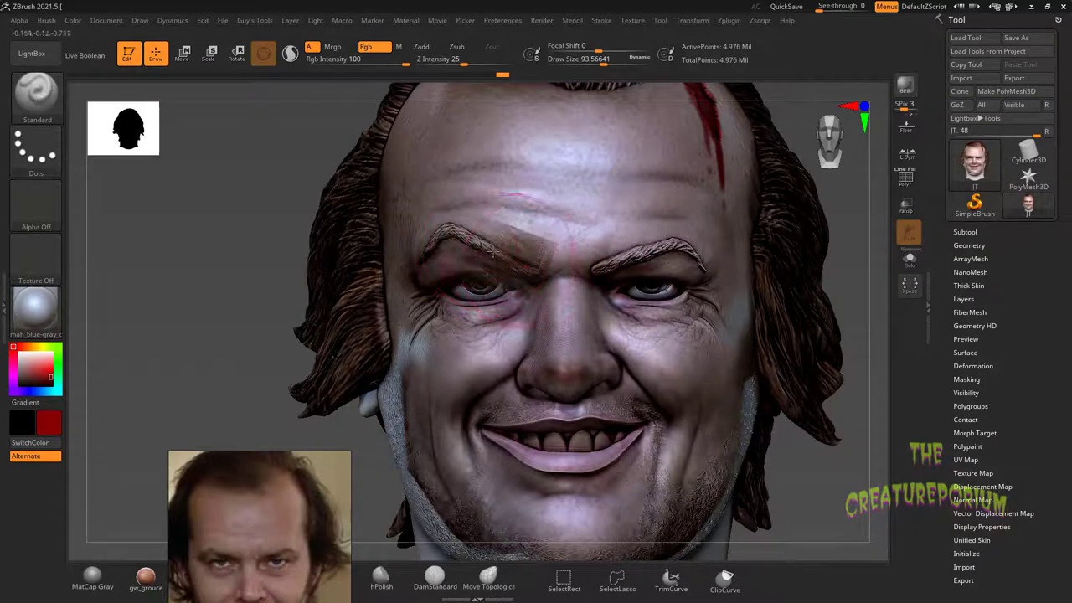
mouse_move(528, 247)
mouse_down()
mouse_move(479, 230)
mouse_move(441, 237)
mouse_up()
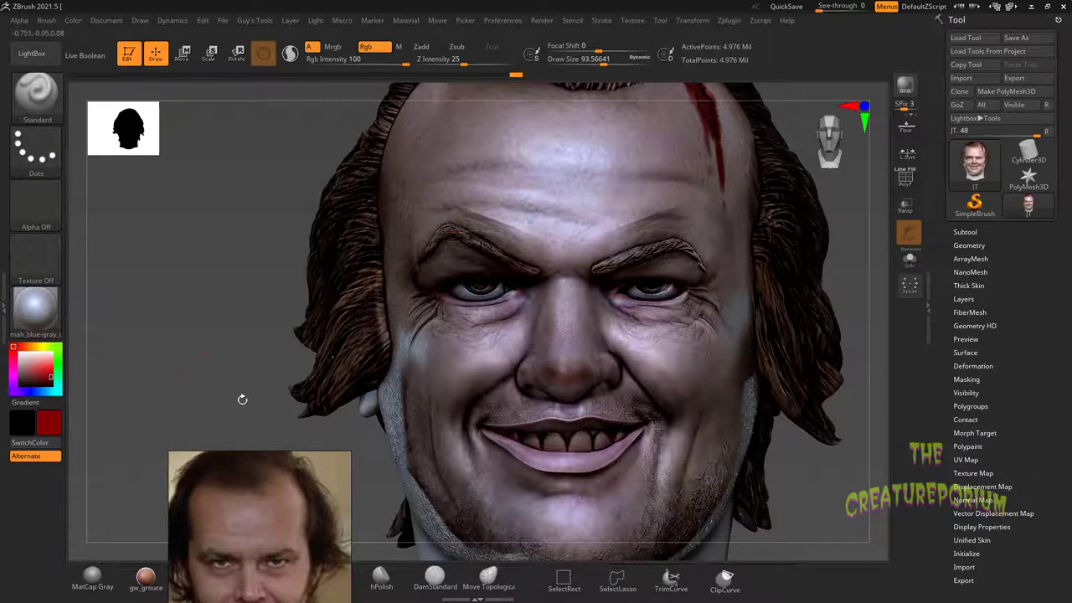
Undo the large-brush eyebrow strokes by stepping back through the undo history.
key(ctrl+z)
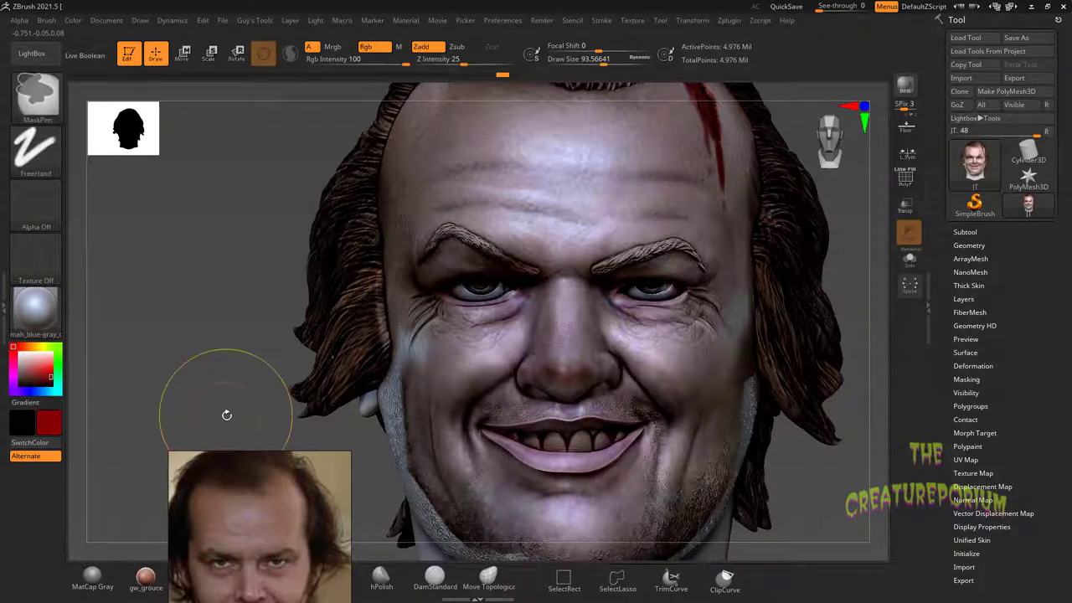
key(ctrl+z)
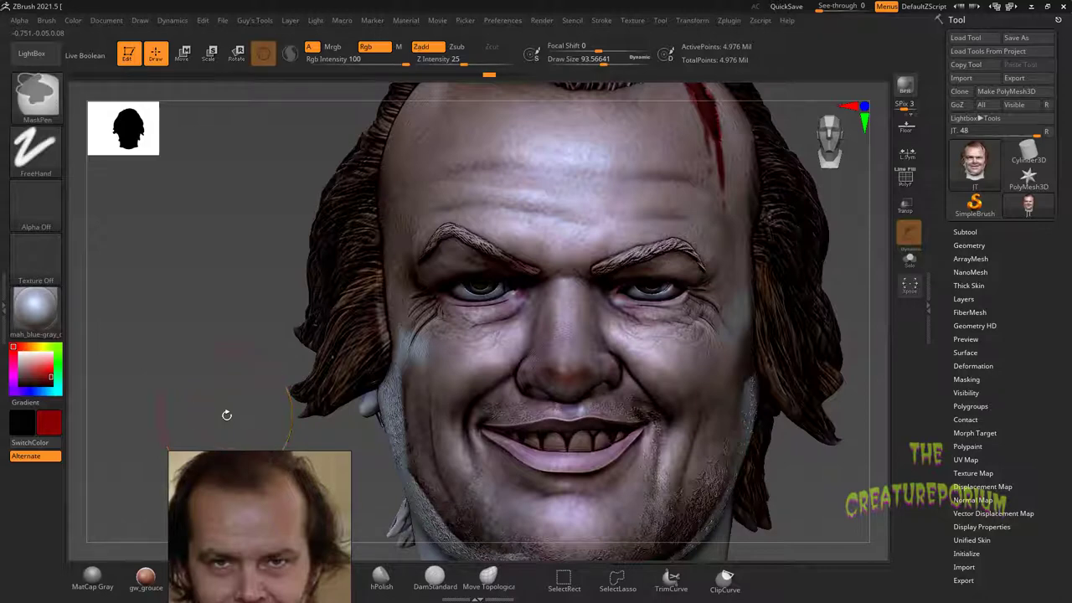
click(502, 75)
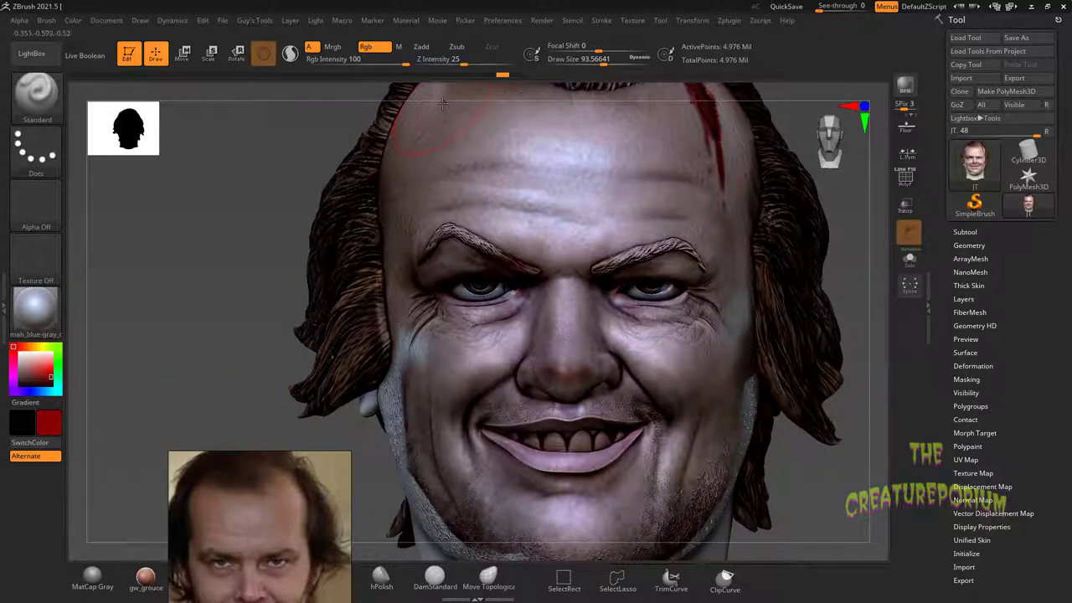
click(514, 75)
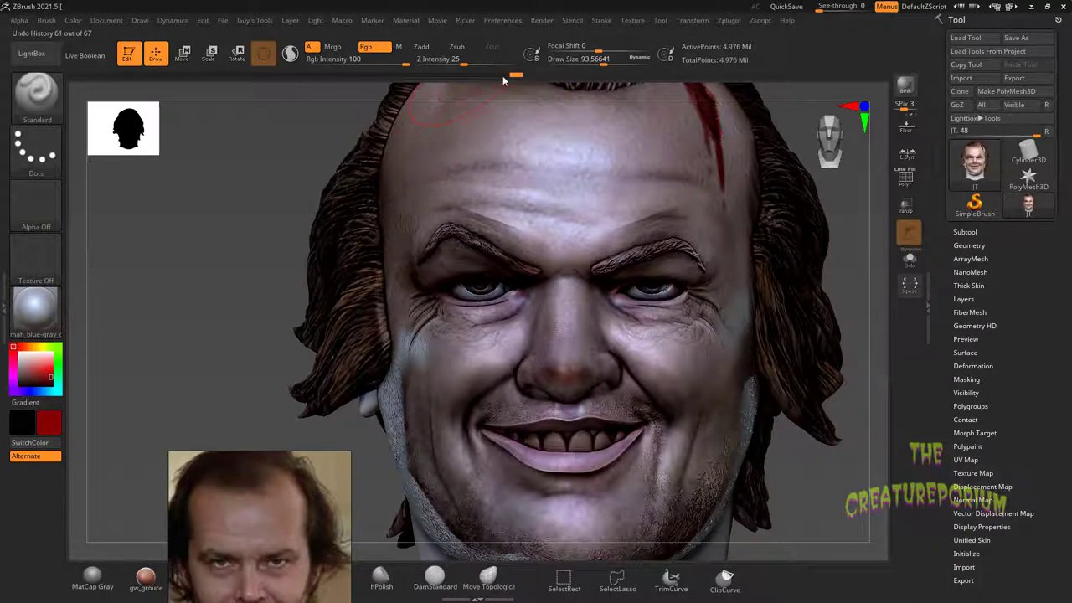
click(503, 74)
Set the draw size to about 8.37 and paint the hair texture along the eyebrow on the unwounded side.
key(space)
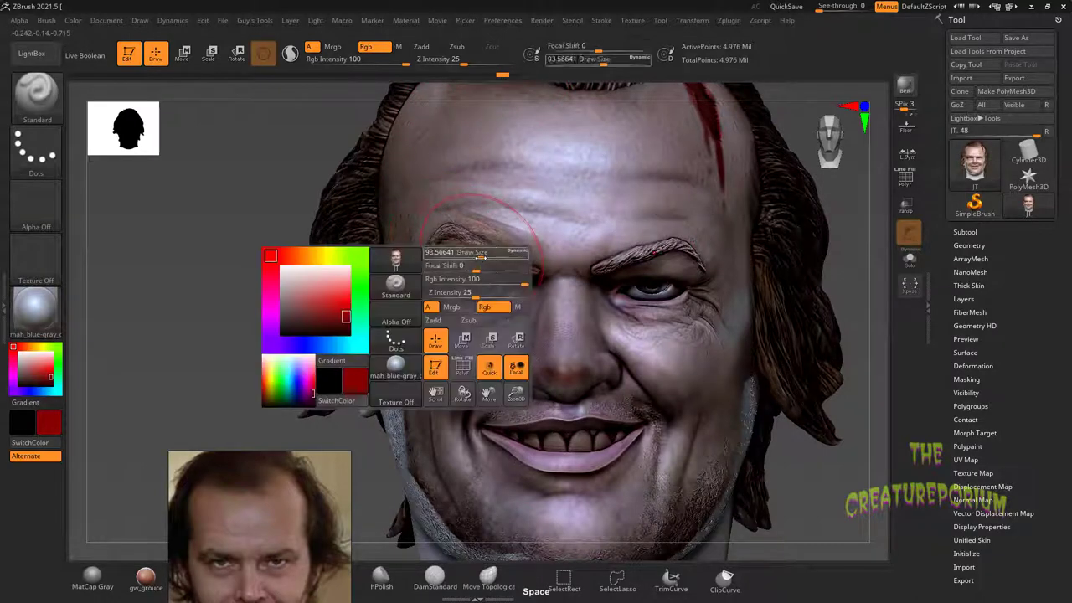
mouse_move(481, 257)
mouse_down()
mouse_move(462, 256)
mouse_move(479, 258)
mouse_up()
key(space)
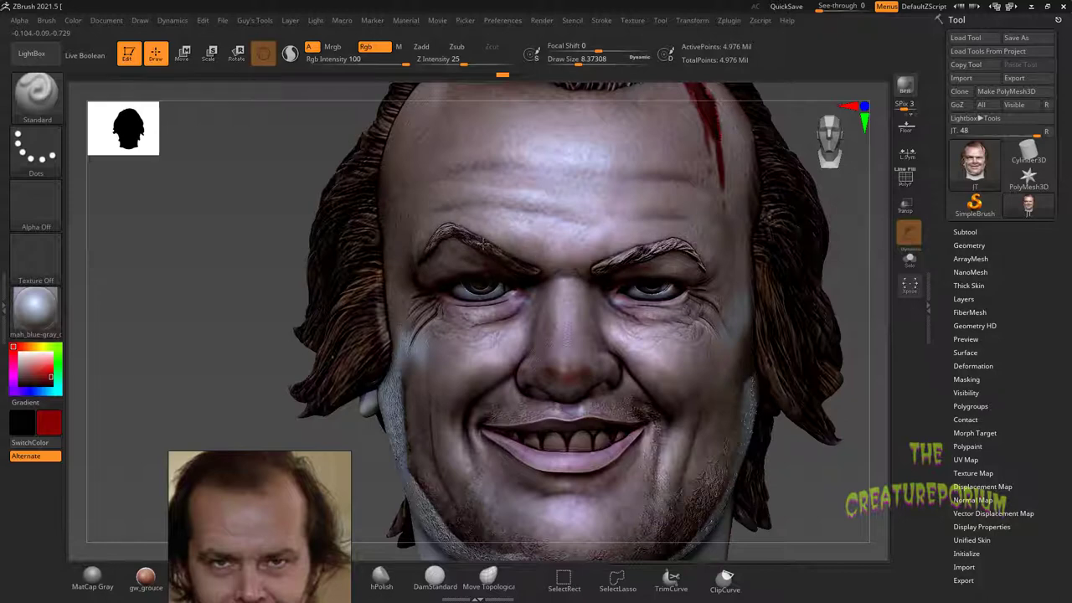
drag(451, 232, 428, 249)
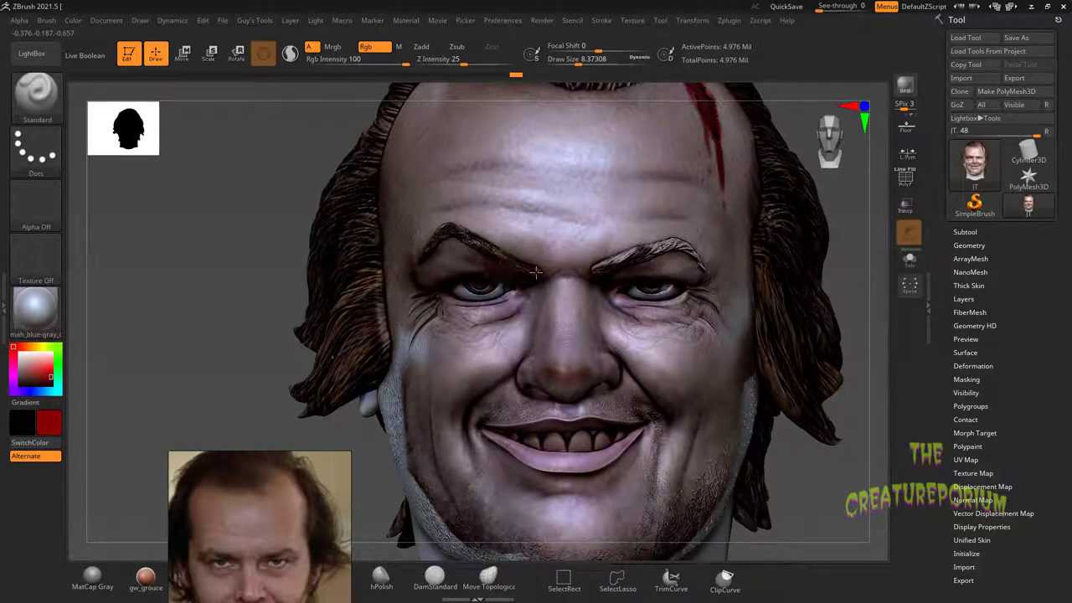
drag(537, 272, 499, 253)
Rotate and shift the Spotlight hair photo over the eyebrow below the wound and paint that brow with it.
mouse_move(205, 355)
mouse_down()
mouse_move(198, 323)
mouse_move(207, 349)
mouse_up()
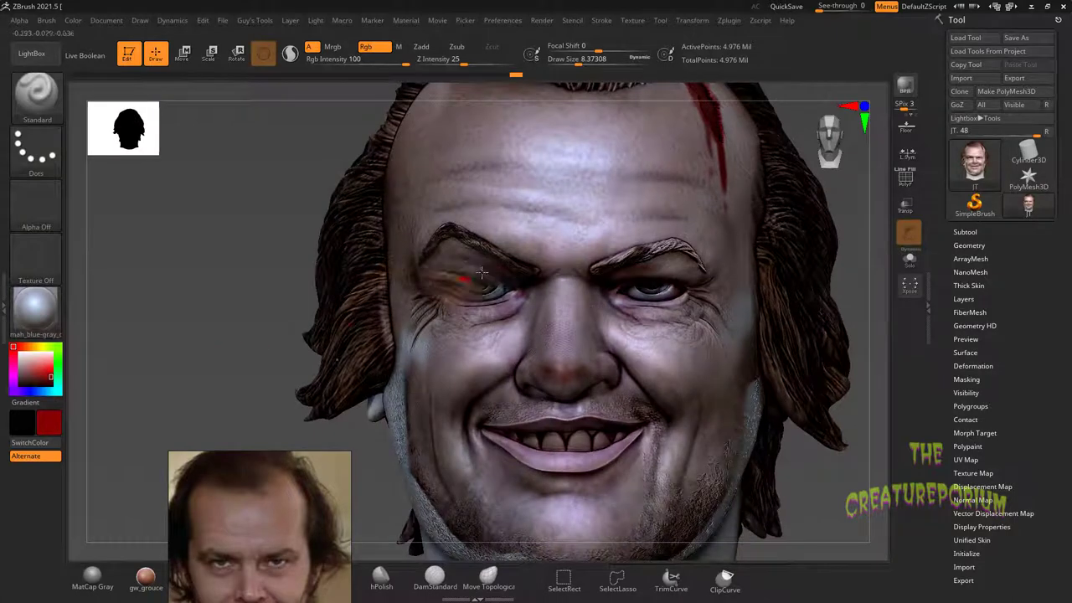
key(x)
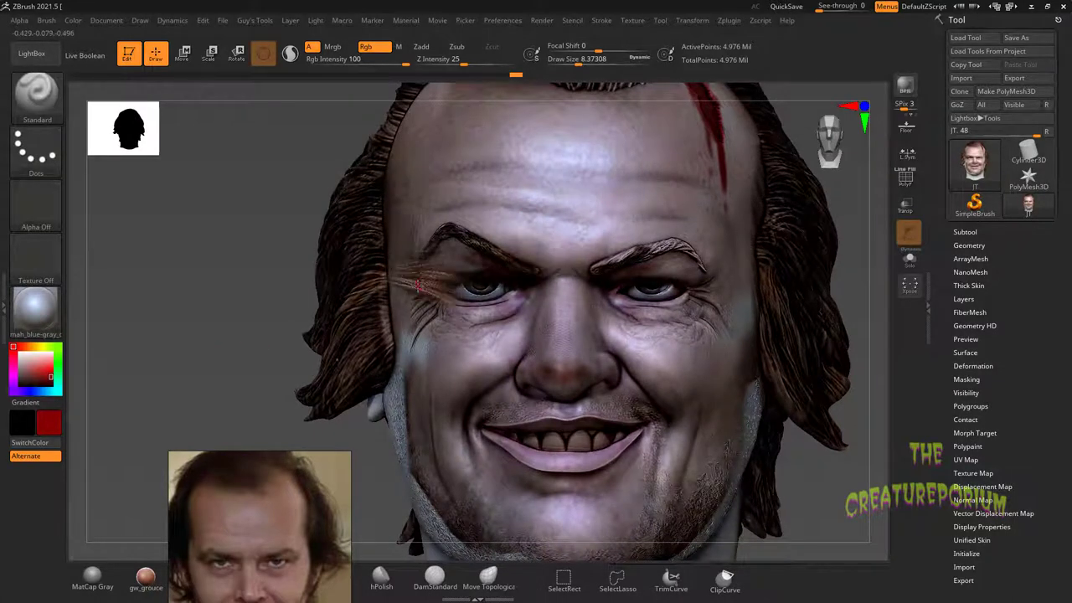
key(shift+z)
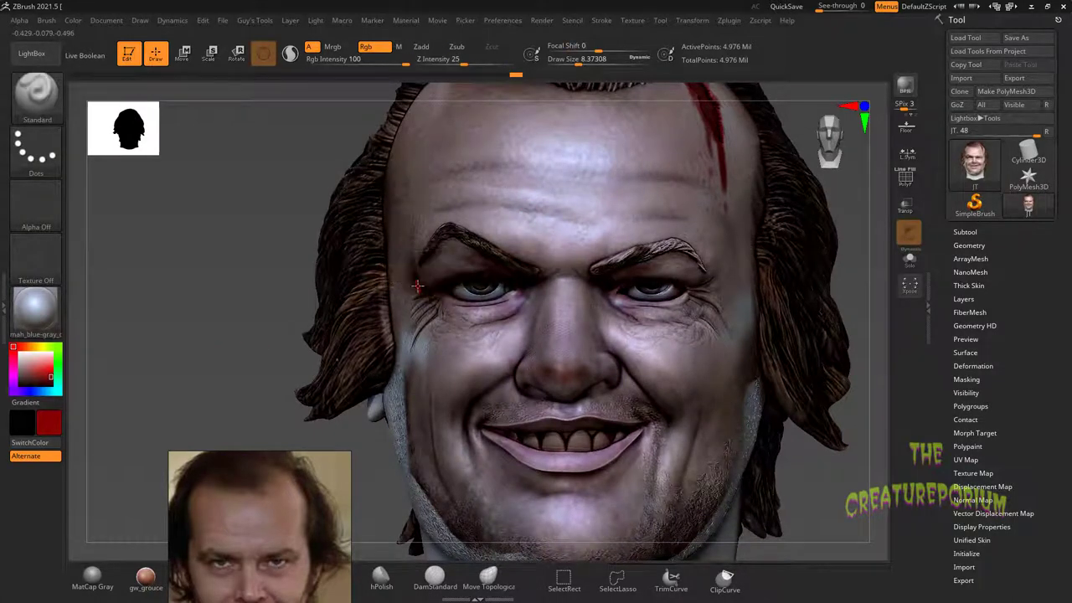
key(shift+z)
key(z)
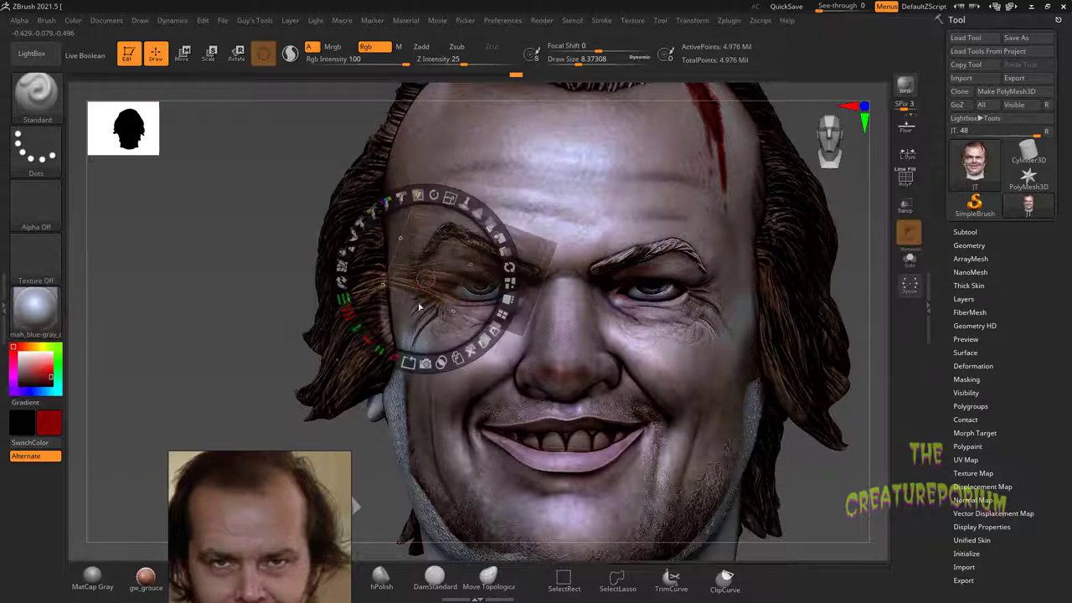
drag(419, 305, 589, 293)
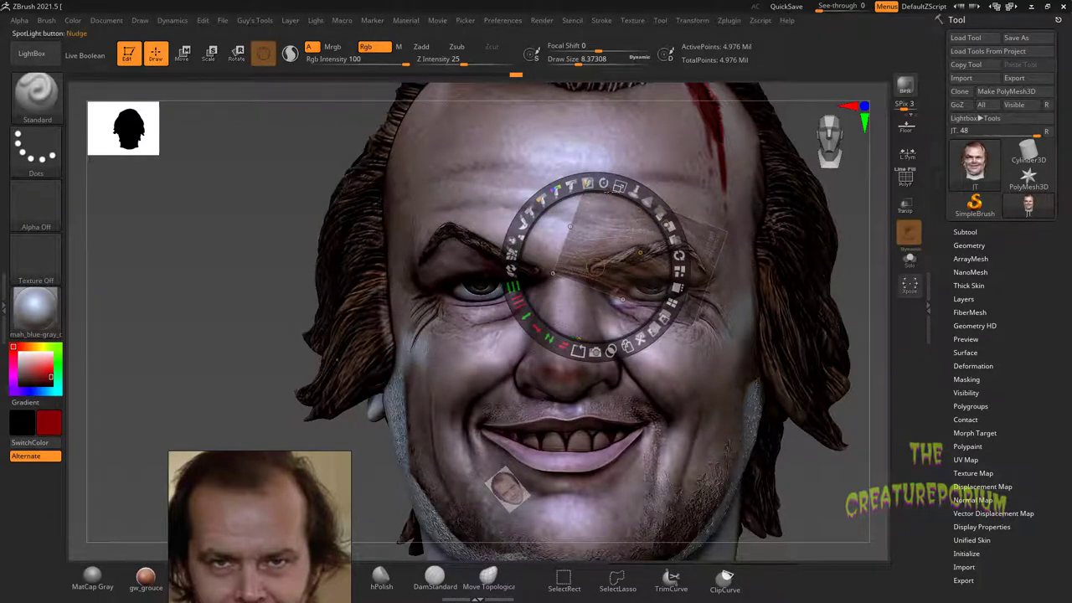
drag(603, 183, 558, 190)
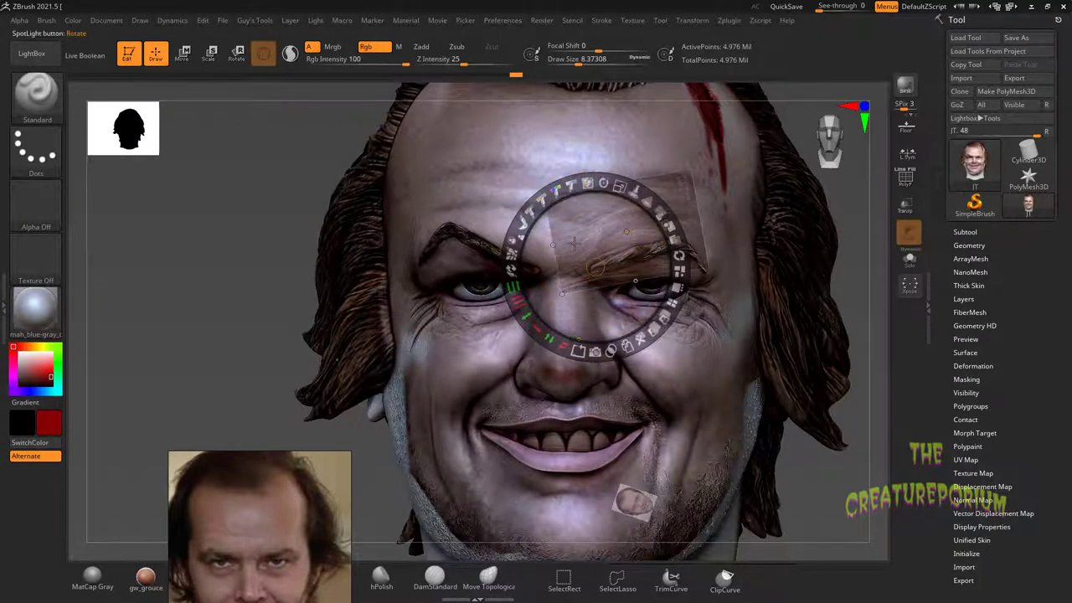
drag(574, 244, 606, 262)
drag(636, 201, 618, 201)
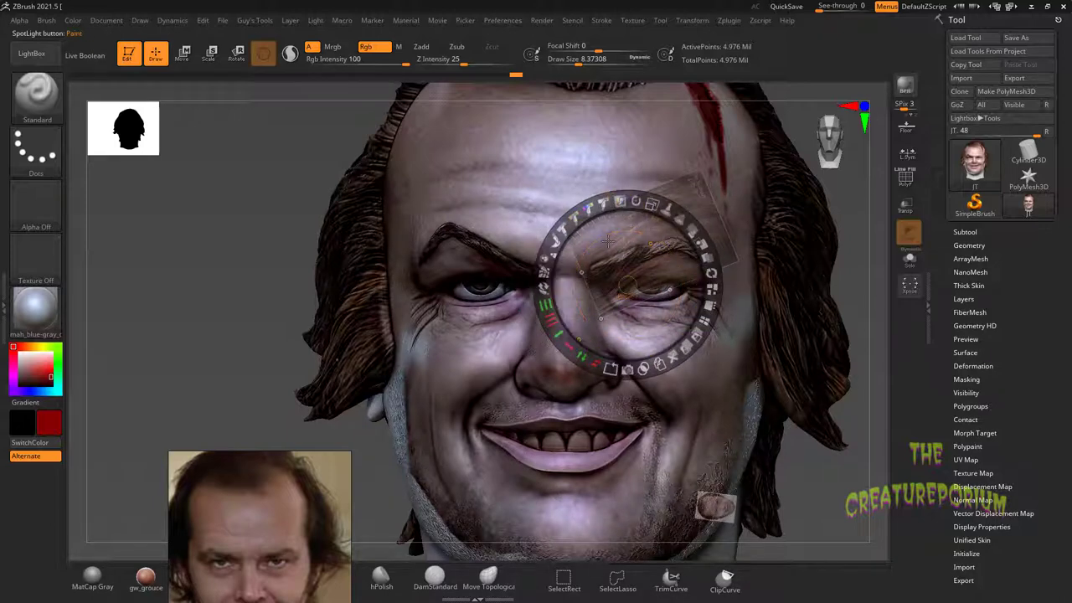
mouse_move(608, 242)
mouse_down()
mouse_move(628, 251)
mouse_move(616, 255)
mouse_up()
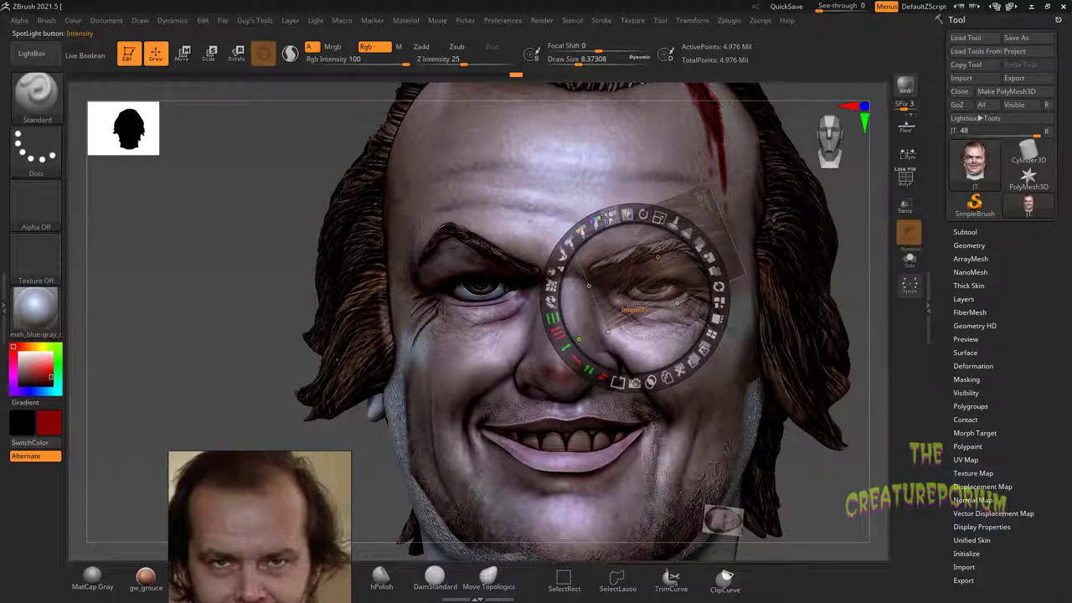
key(shift+z)
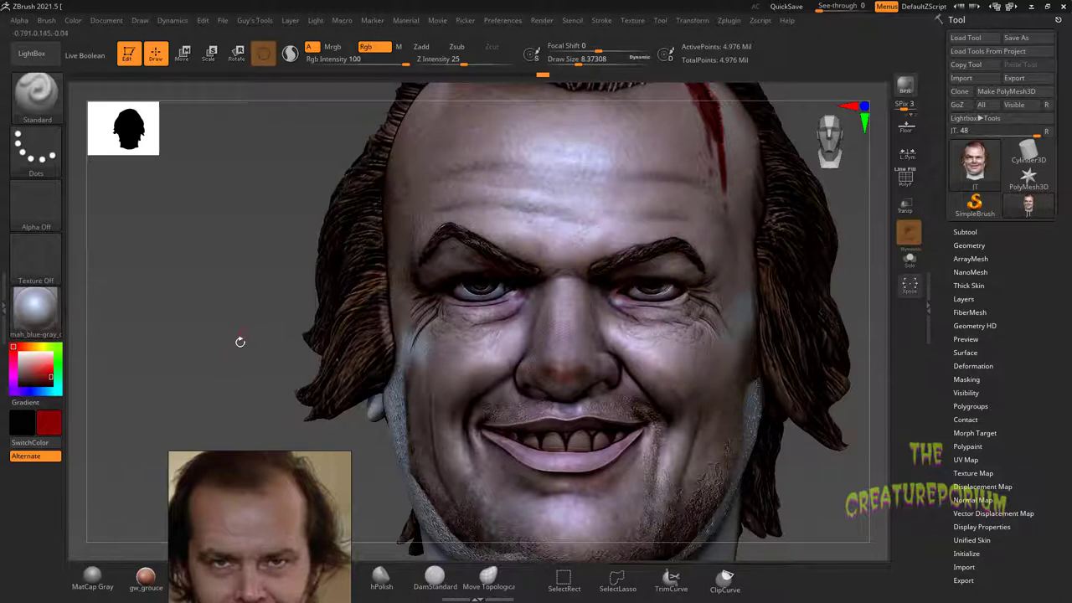
Examine the painted eyebrows, hair and wound from the front and at several distances.
alt+drag(246, 371, 298, 352)
drag(309, 298, 305, 261)
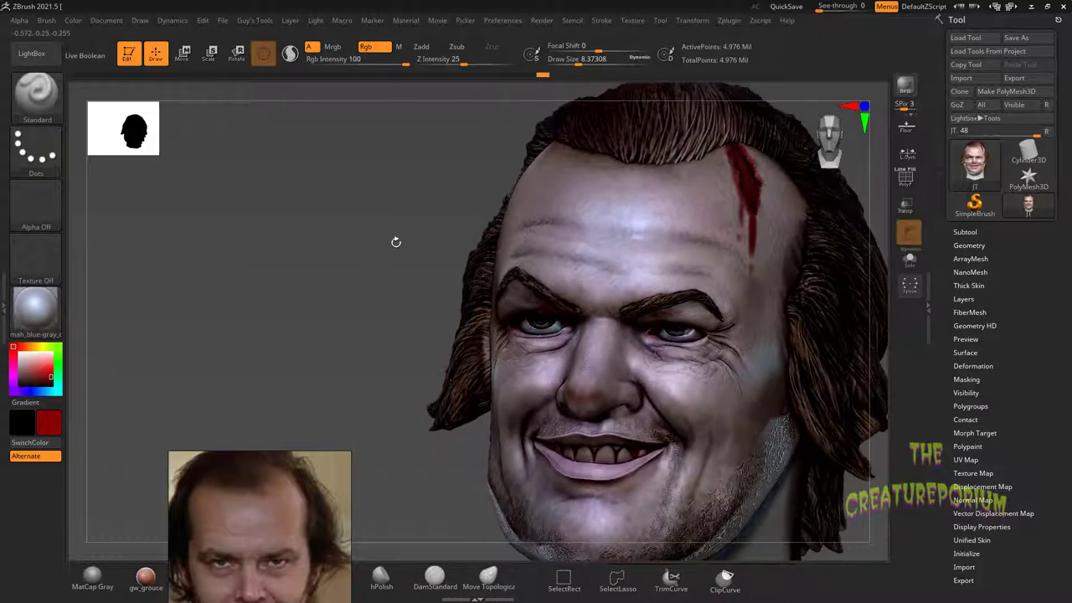
drag(397, 242, 383, 291)
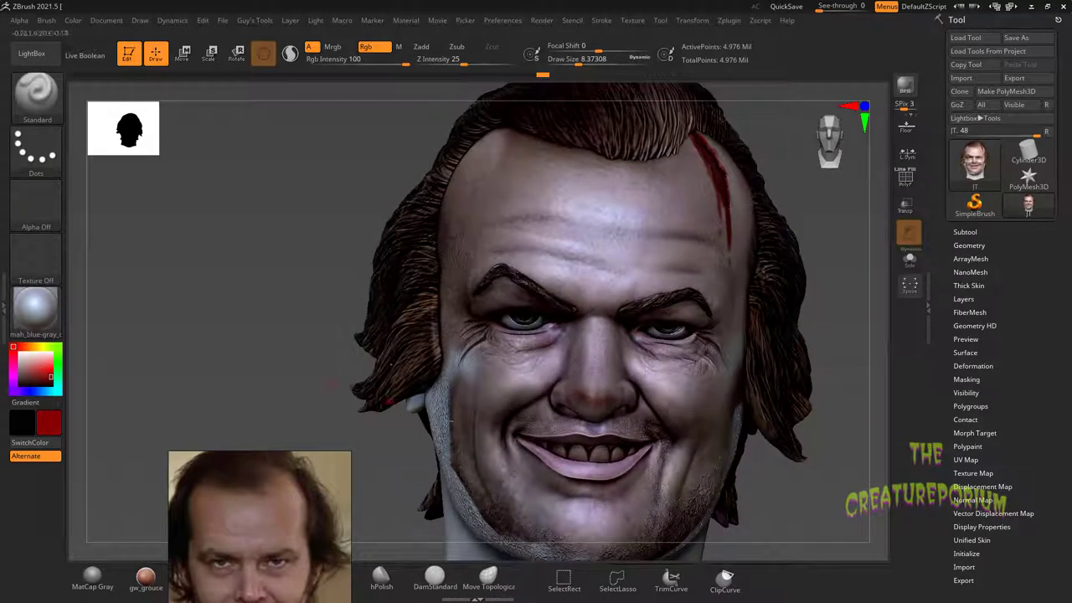
mouse_move(305, 346)
mouse_down()
mouse_move(324, 339)
mouse_move(302, 331)
mouse_move(306, 315)
mouse_move(266, 341)
mouse_move(293, 352)
mouse_move(277, 333)
mouse_move(309, 311)
mouse_up()
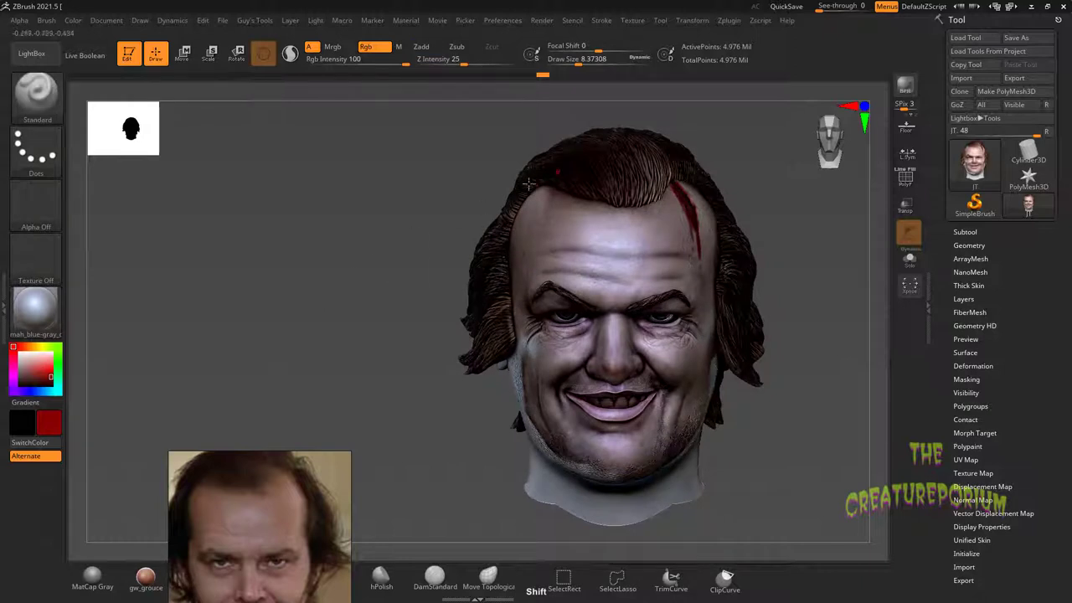
alt+drag(368, 235, 315, 276)
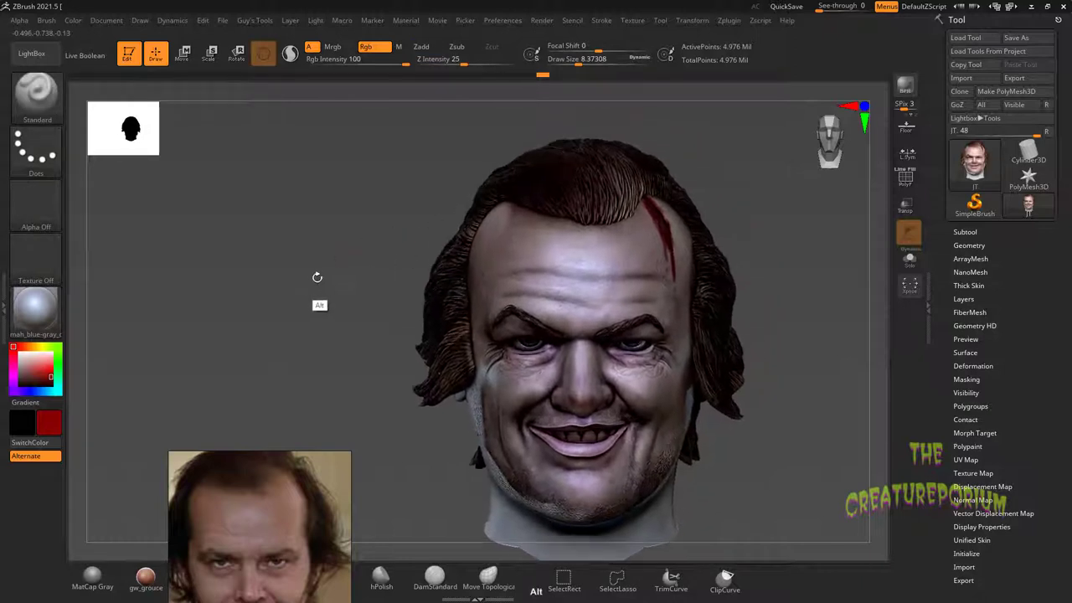
alt+drag(266, 365, 275, 339)
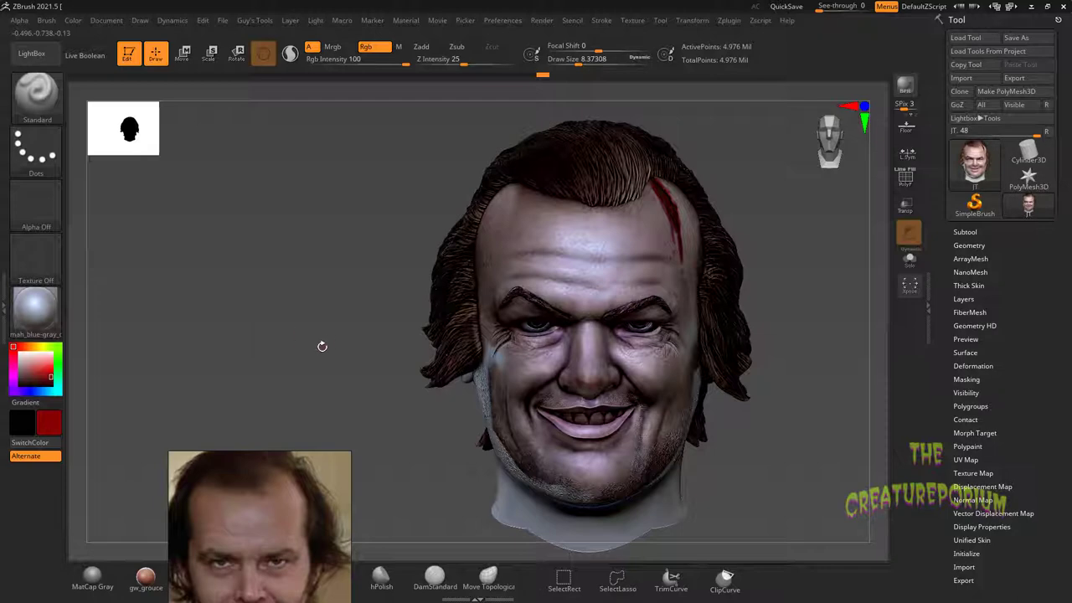
mouse_move(322, 346)
mouse_down()
mouse_move(283, 346)
mouse_move(333, 345)
mouse_up()
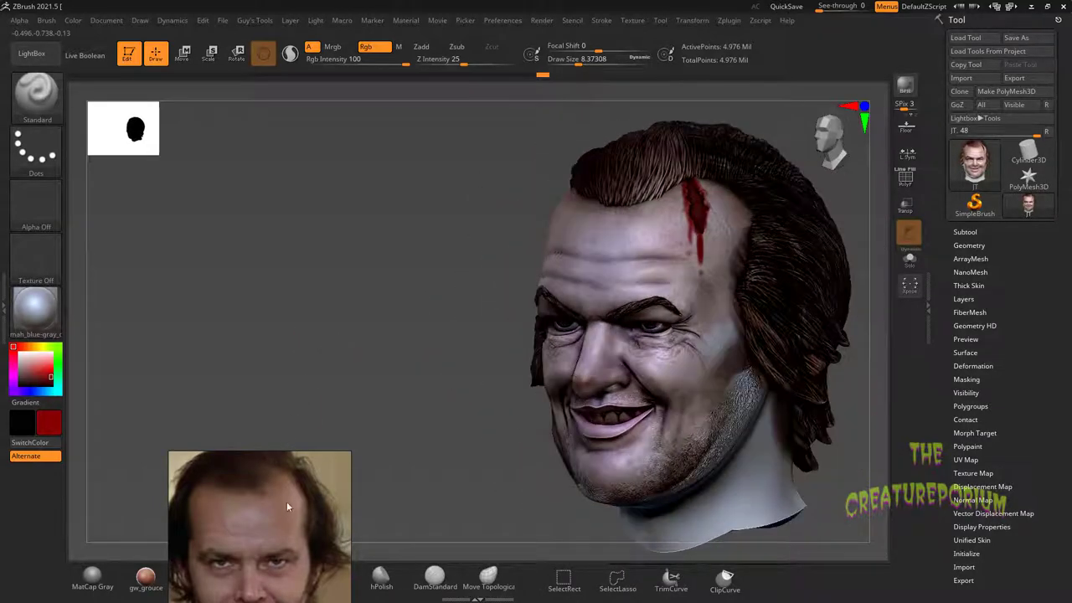
Move the reference photo fully into view beside the head and compare it with the polypaint from both sides.
mouse_move(287, 506)
mouse_down()
mouse_move(239, 360)
mouse_move(202, 373)
mouse_up()
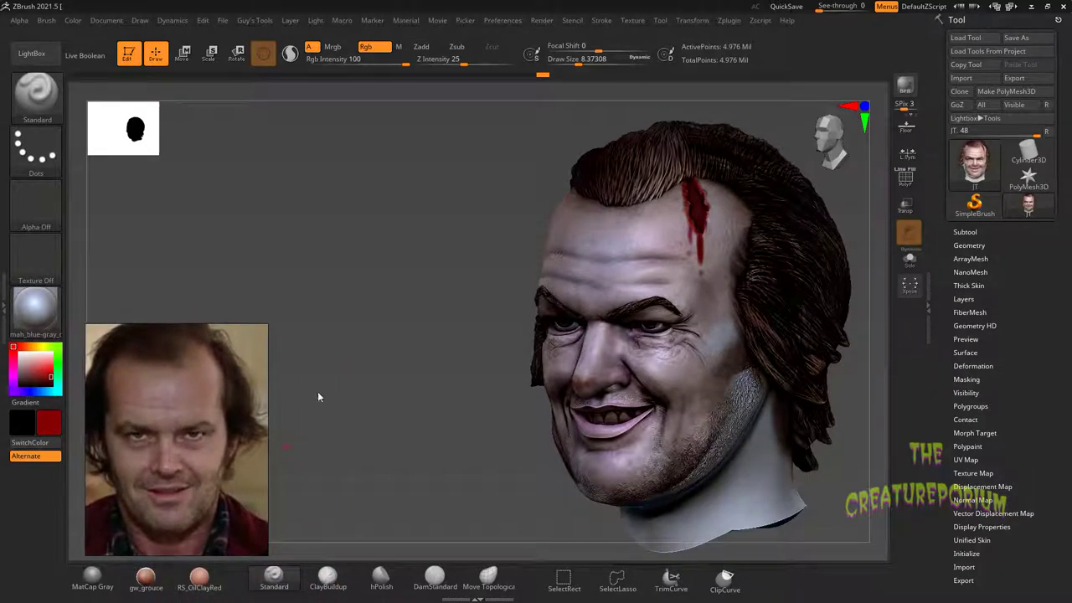
drag(426, 406, 469, 387)
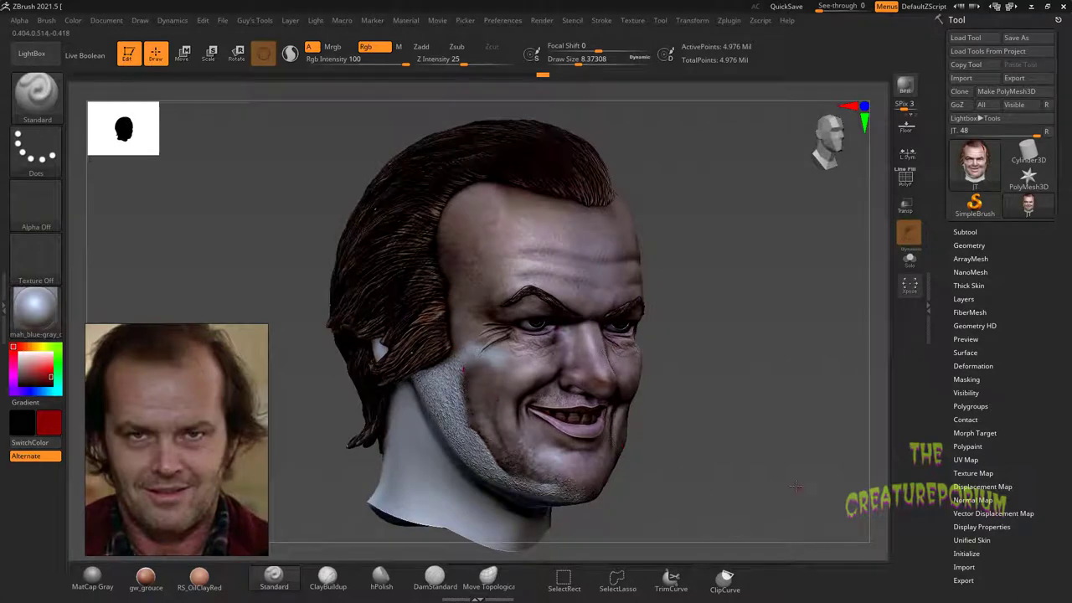
drag(795, 486, 743, 430)
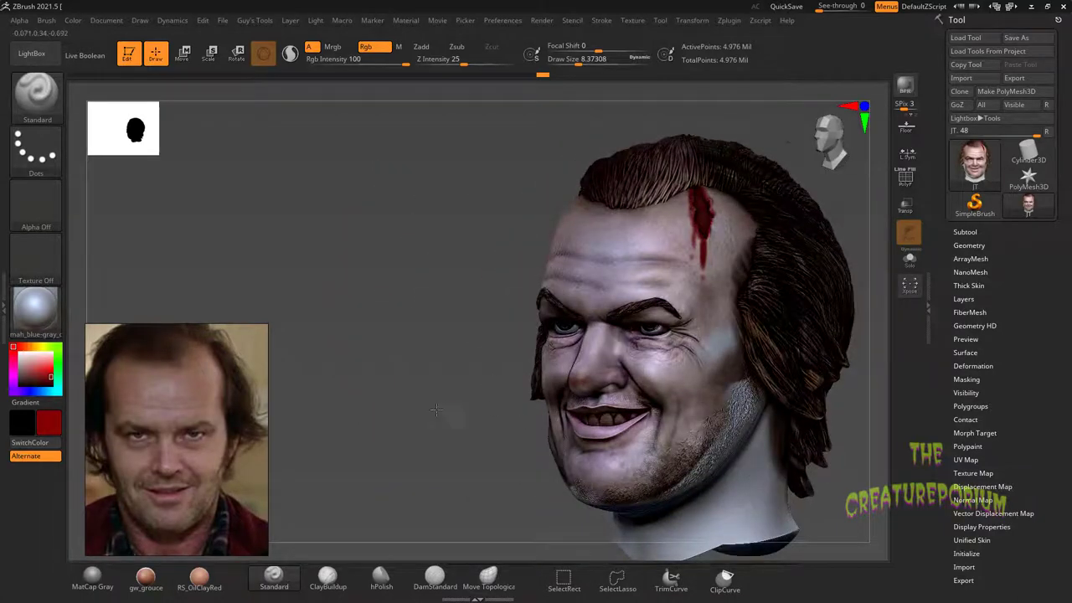
drag(437, 410, 474, 392)
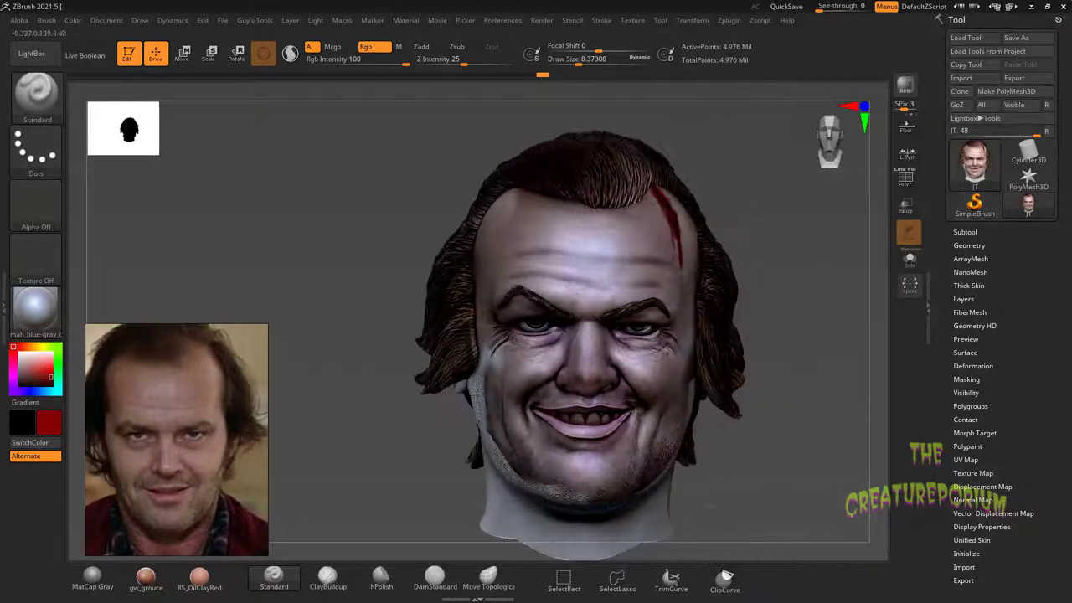
drag(767, 473, 825, 430)
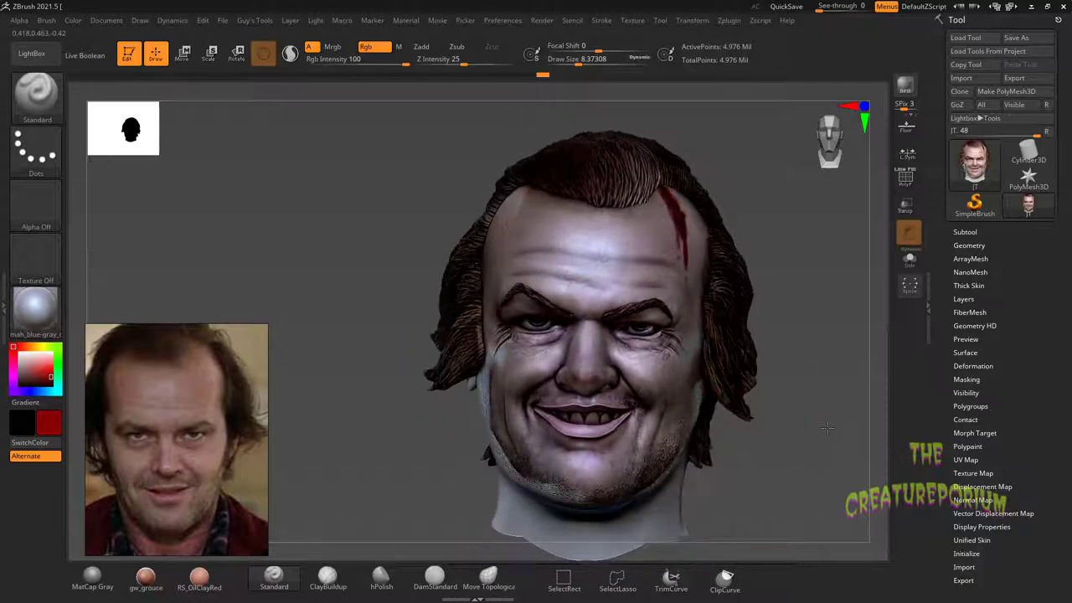
right_click(824, 430)
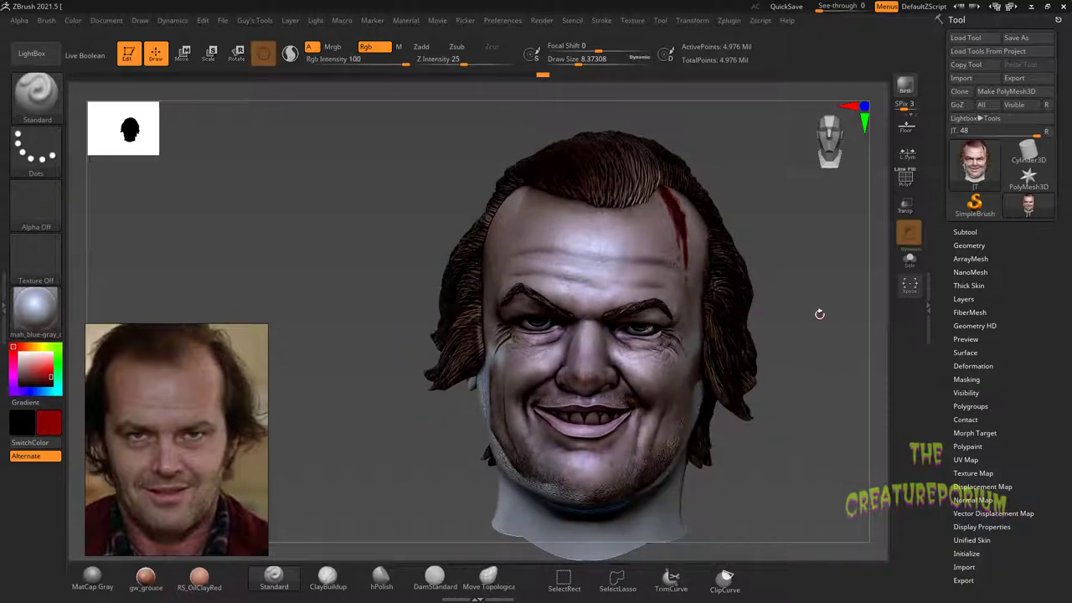